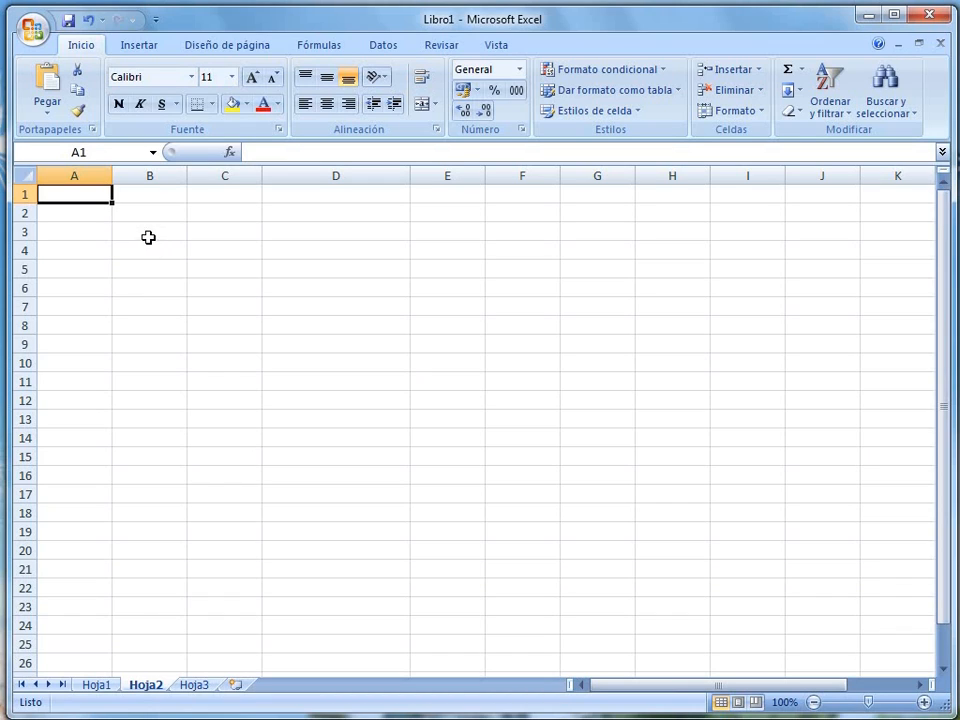
Enter the column headings "Numeros" in cell B3 and "Formatos" in cell C3
{"action": "left_click", "coordinate": [156, 235]}
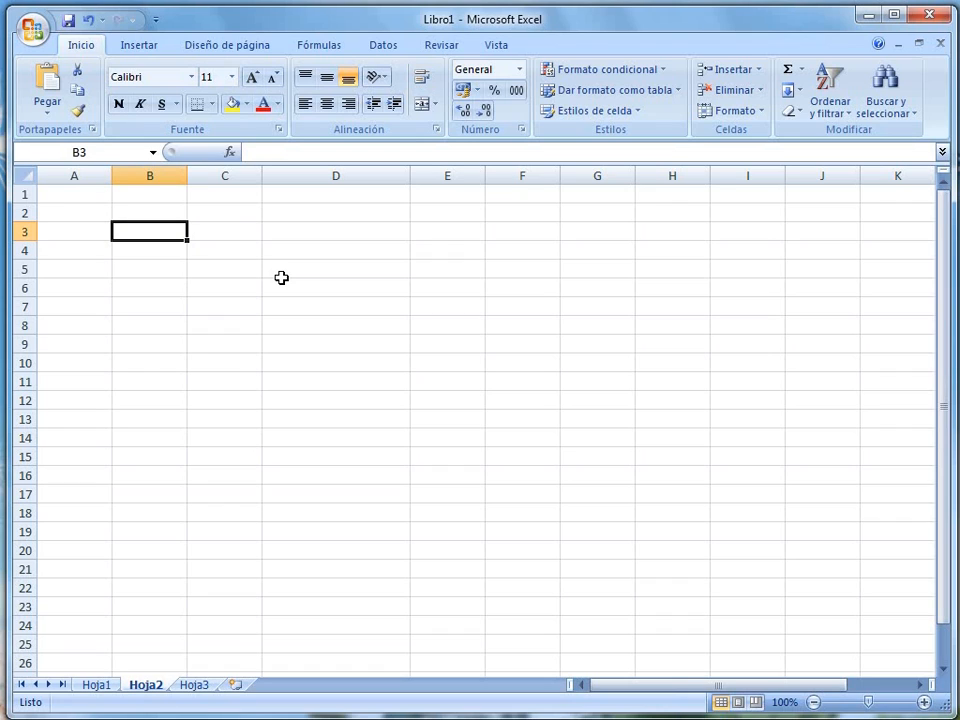
{"action": "type", "text": "Nume"}
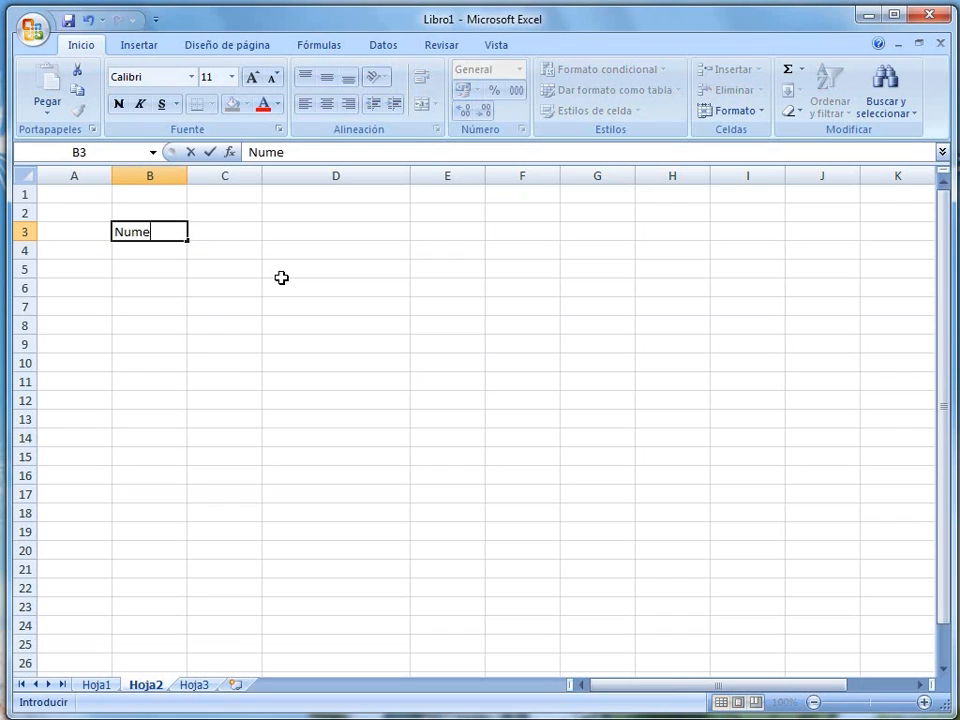
{"action": "type", "text": "ros"}
{"action": "key", "text": "Tab"}
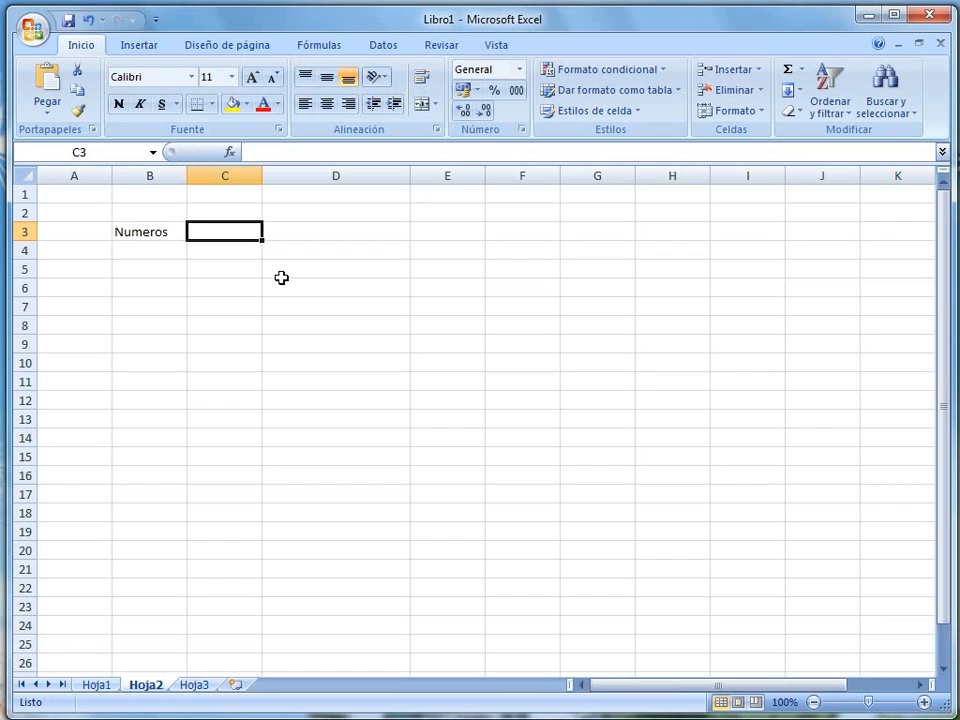
{"action": "type", "text": "Formatos"}
{"action": "key", "text": "Tab"}
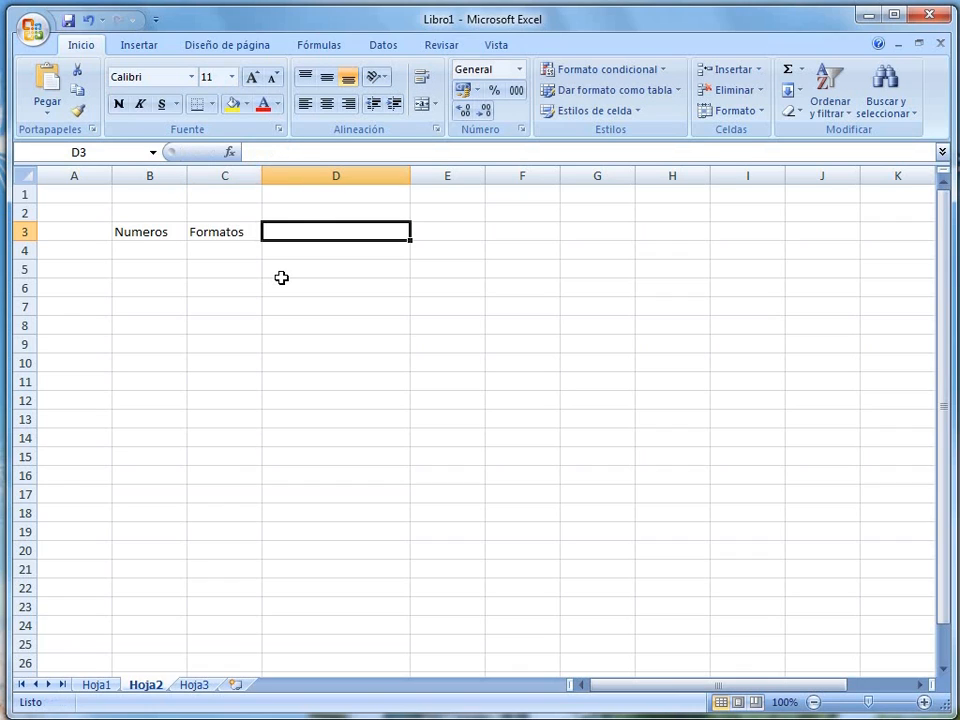
{"action": "type", "text": "Ejemplo"}
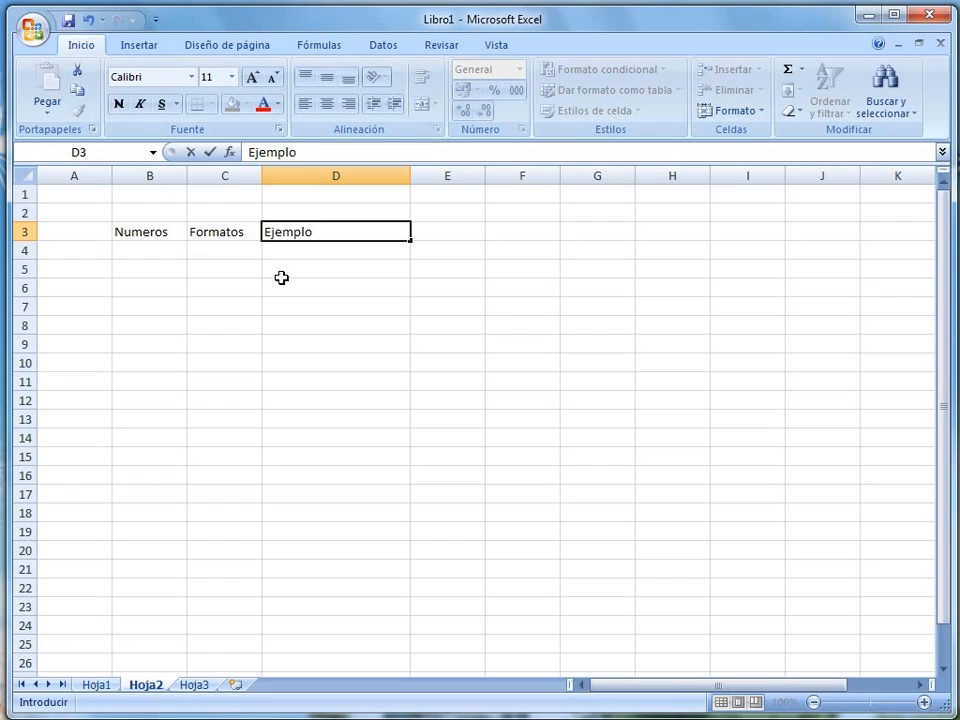
{"action": "type", "text": "operacione"}
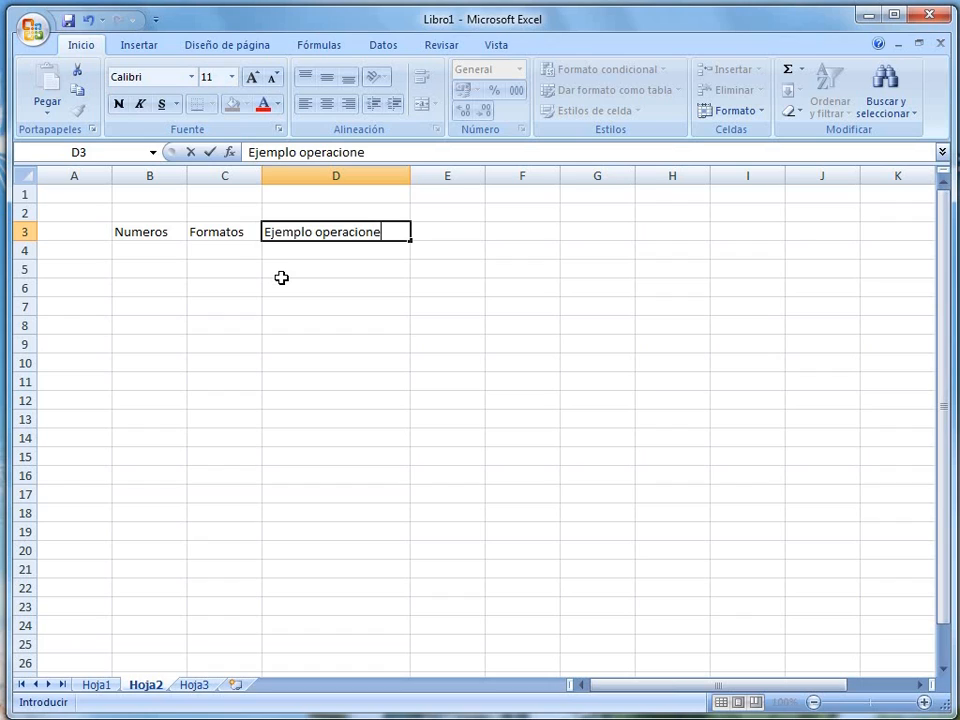
{"action": "key", "text": "Escape"}
{"action": "key", "text": "Down"}
{"action": "key", "text": "Up"}
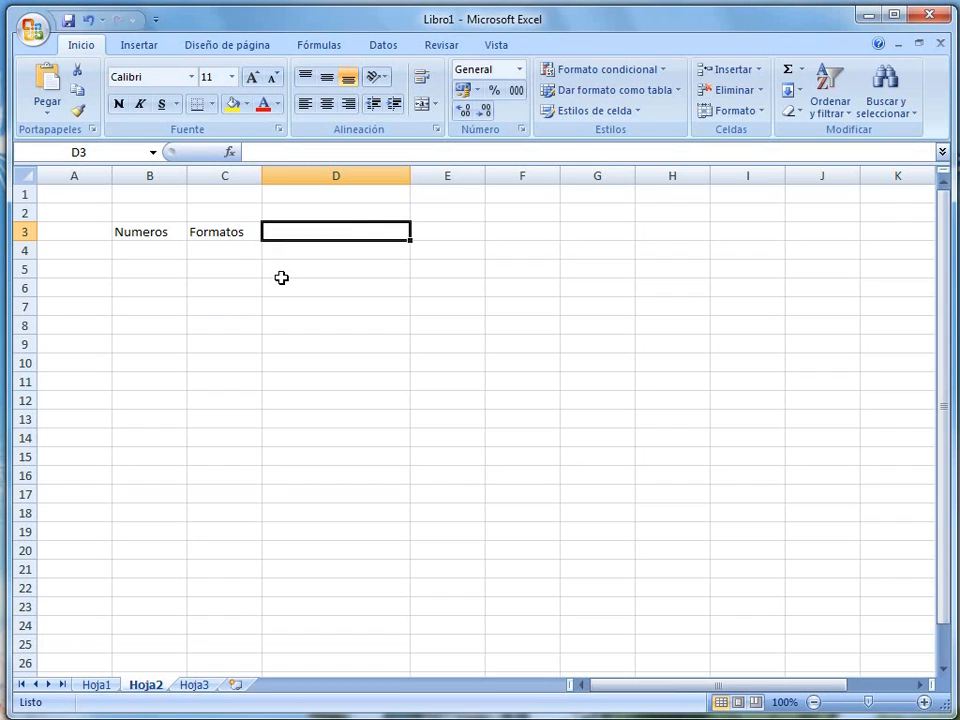
Enter the heading "Ejemplo" in cell D3
{"action": "type", "text": "Ejemplo"}
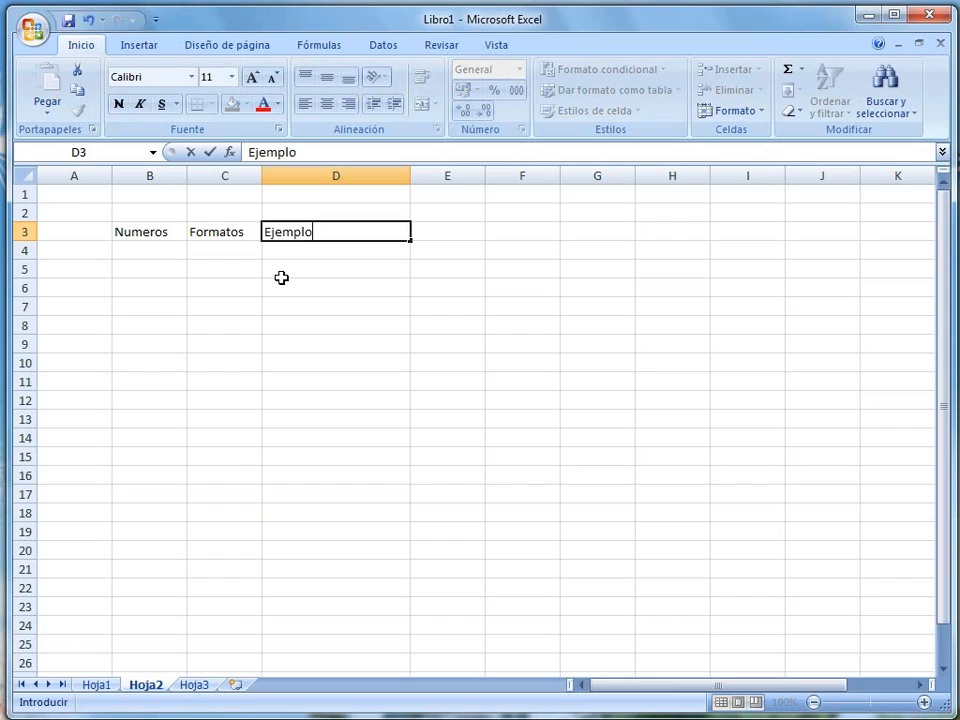
{"action": "key", "text": "Return"}
{"action": "key", "text": "Up"}
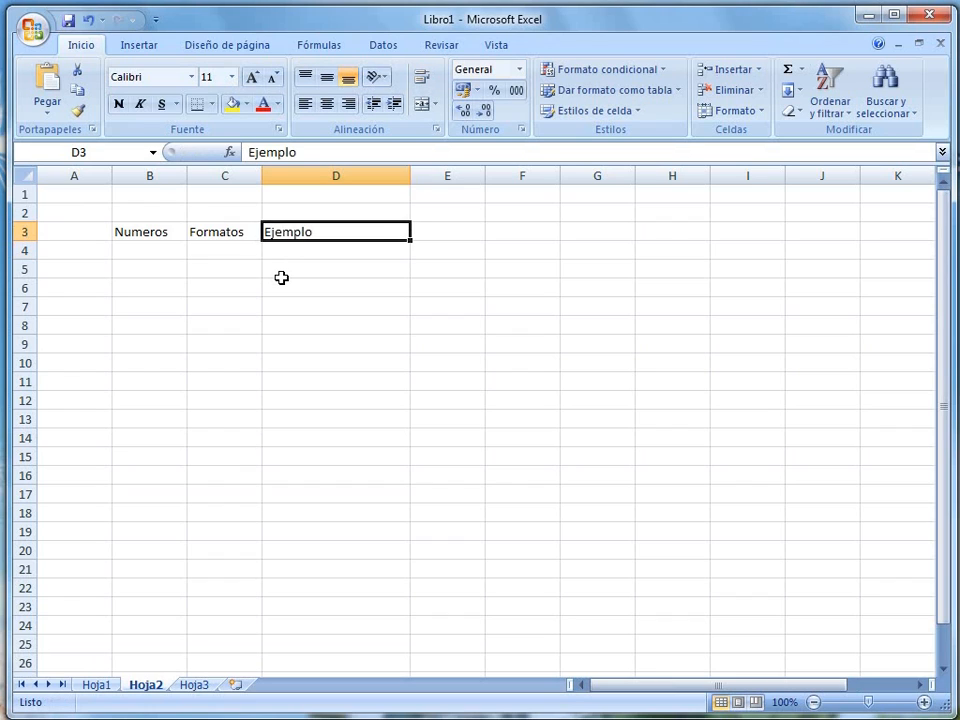
{"action": "left_click", "coordinate": [318, 255]}
{"action": "left_click", "coordinate": [317, 234]}
{"action": "left_click", "coordinate": [370, 253]}
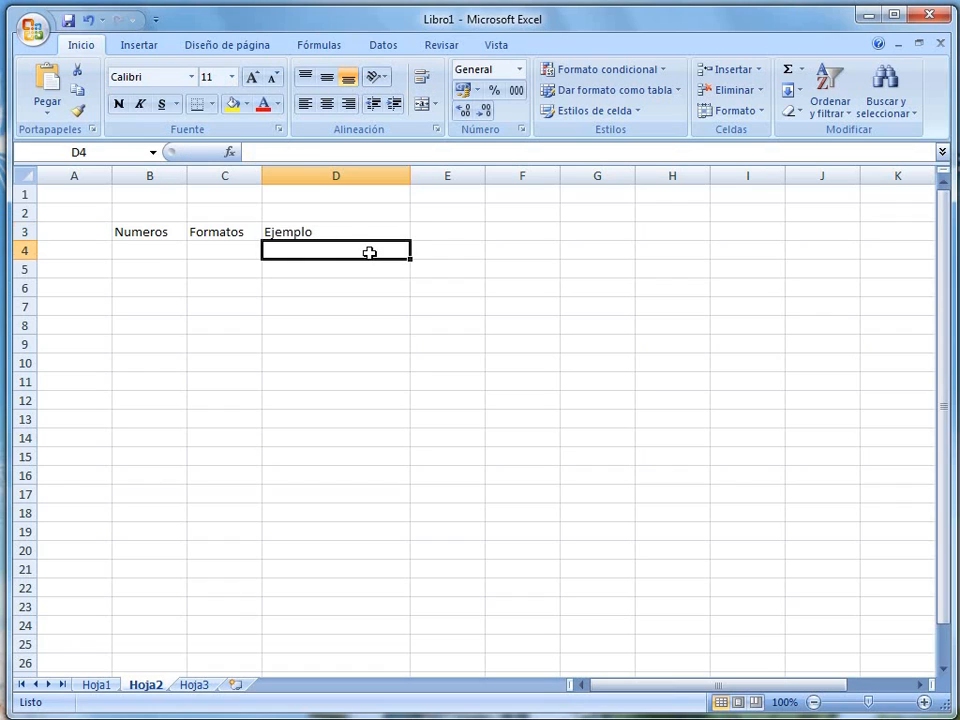
Apply the General number format to cell B4
{"action": "left_click", "coordinate": [148, 251]}
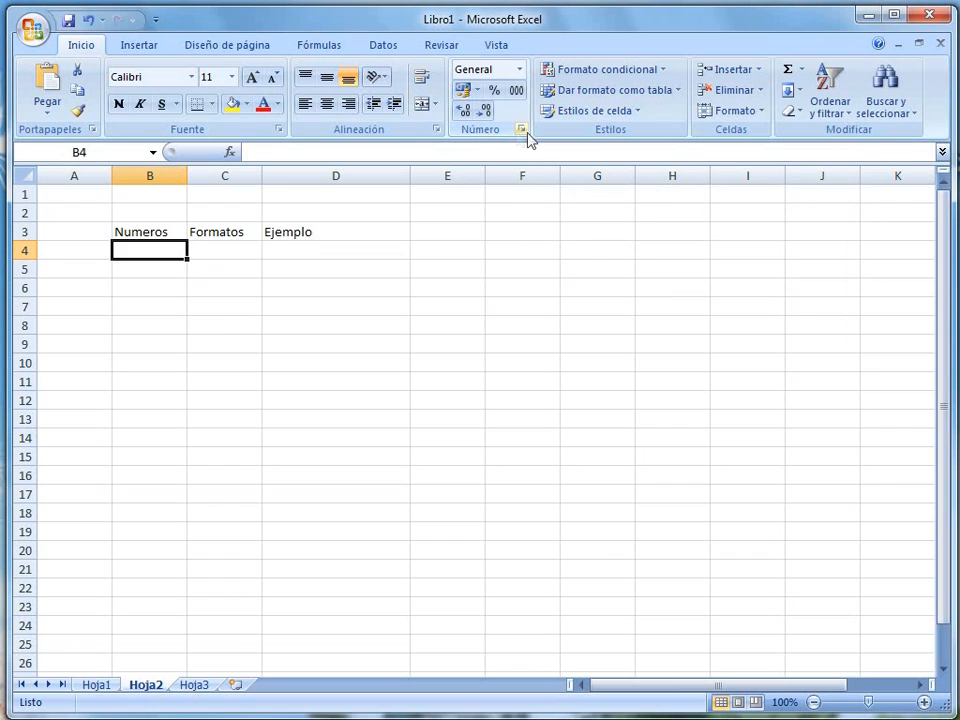
{"action": "left_click", "coordinate": [521, 131]}
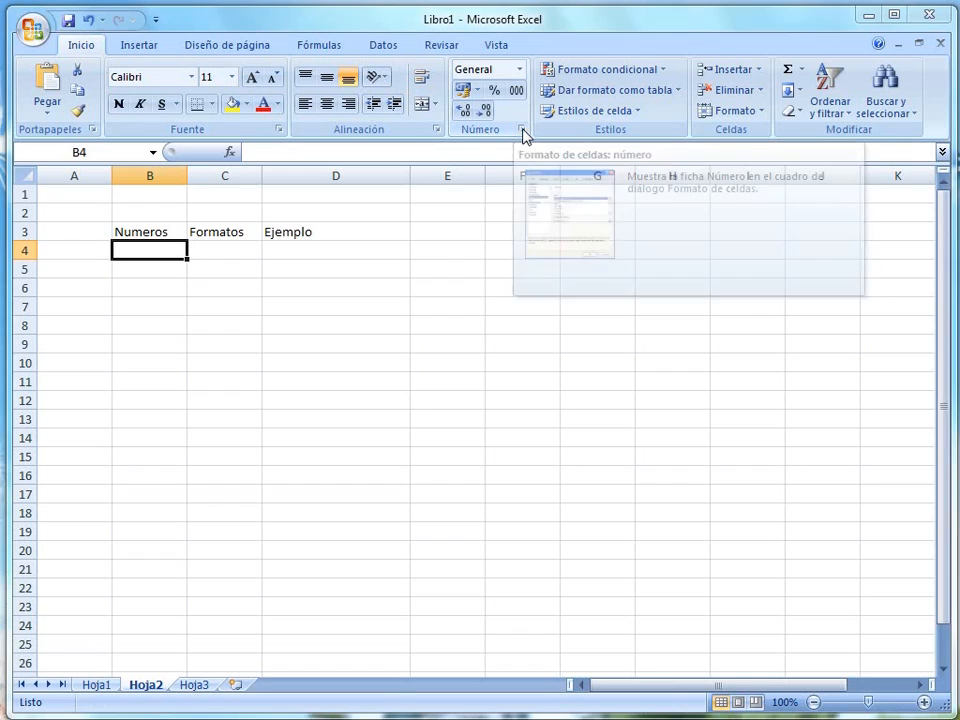
{"action": "left_click_drag", "start_coordinate": [640, 229], "coordinate": [619, 212]}
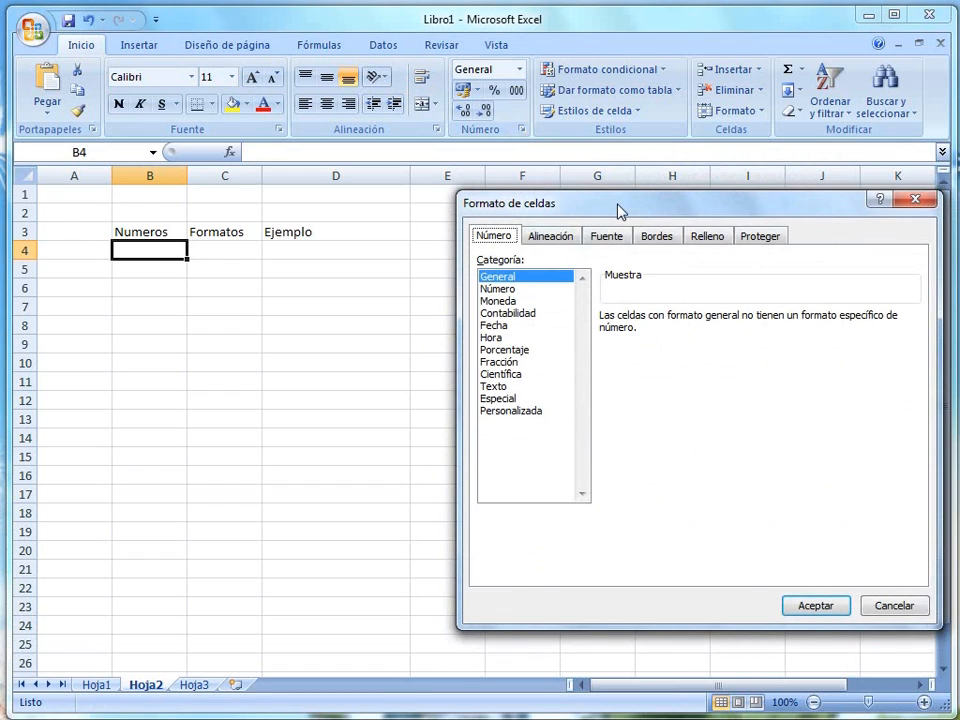
{"action": "left_click", "coordinate": [518, 289]}
{"action": "left_click", "coordinate": [530, 278]}
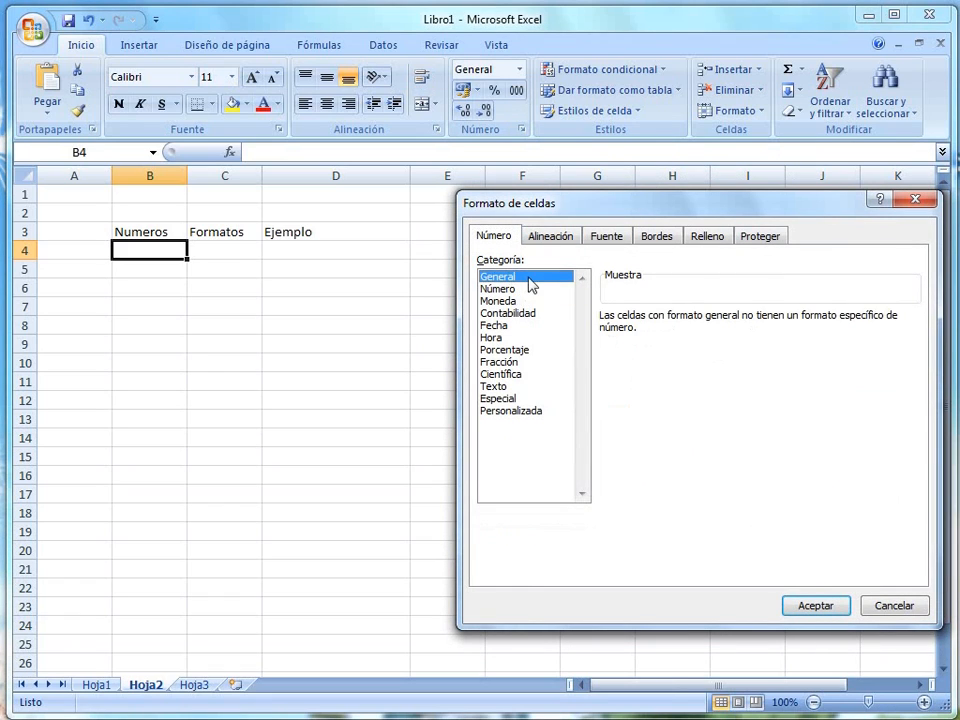
{"action": "left_click", "coordinate": [815, 605]}
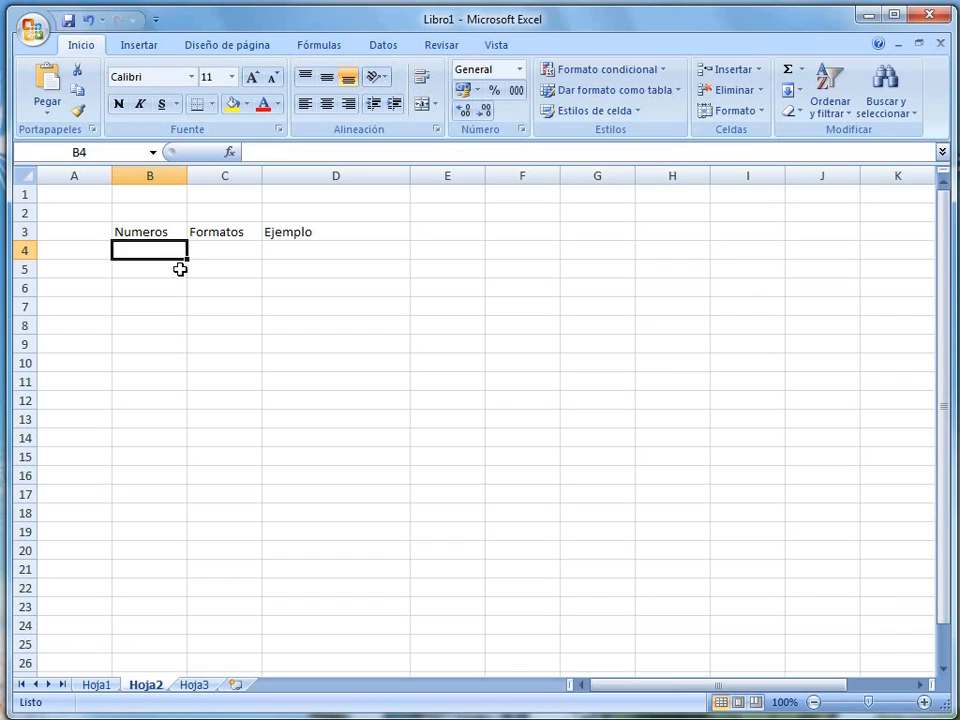
Enter 1500 in cell B4 and select the cell again to check its content
{"action": "type", "text": "1500"}
{"action": "key", "text": "Return"}
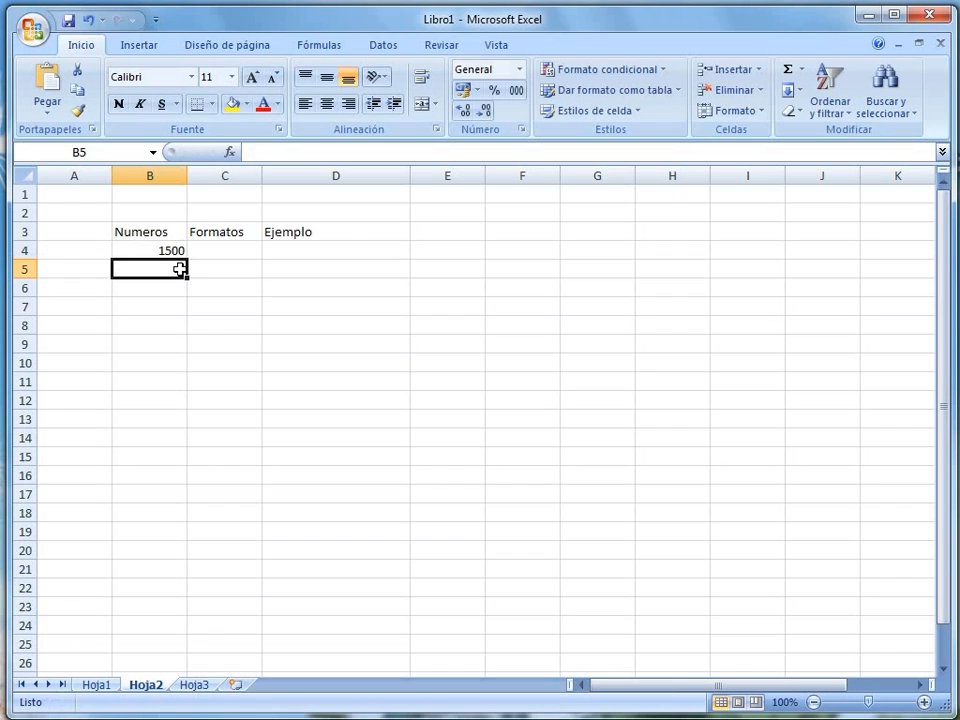
{"action": "left_click", "coordinate": [172, 251]}
{"action": "left_click", "coordinate": [172, 273]}
{"action": "left_click", "coordinate": [167, 250]}
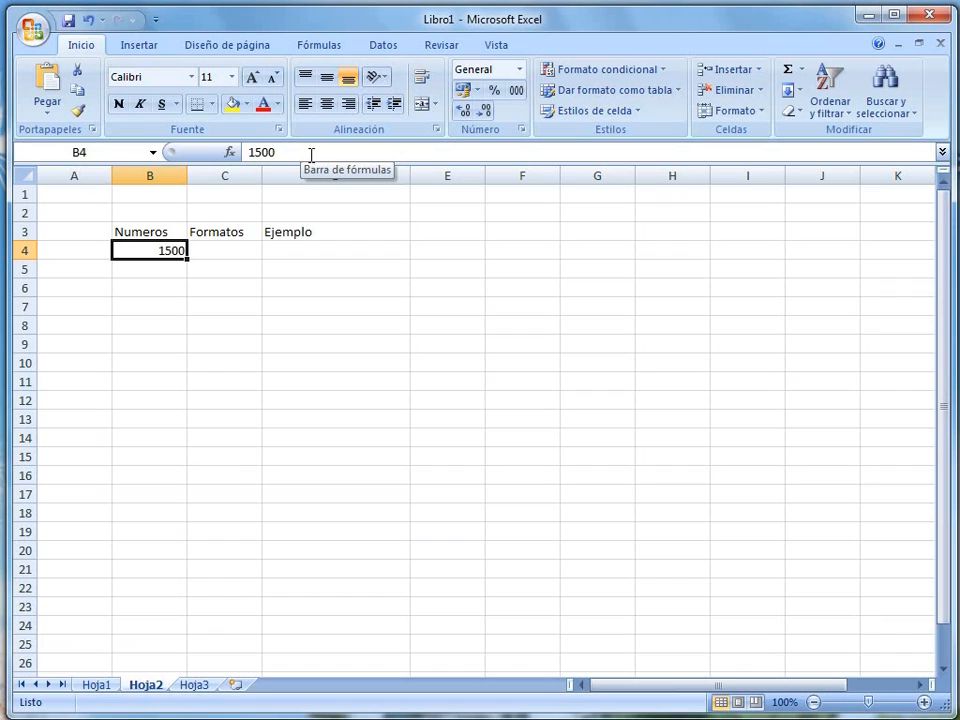
Enter 2000 in cell B5 and keep that cell selected
{"action": "left_click", "coordinate": [165, 268]}
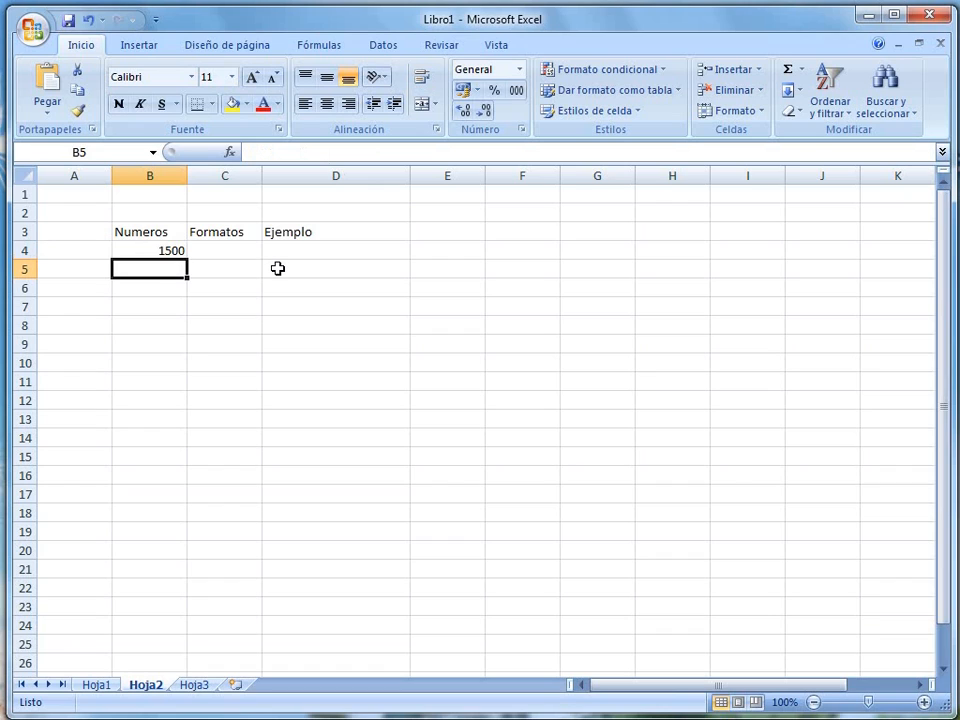
{"action": "type", "text": "2000"}
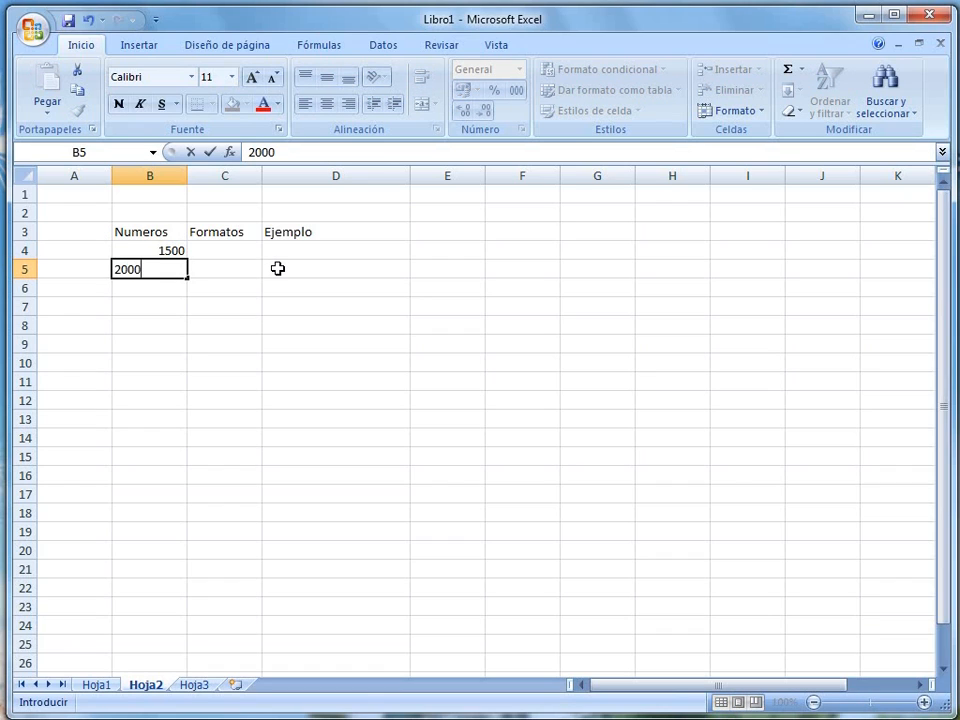
{"action": "key", "text": "Return"}
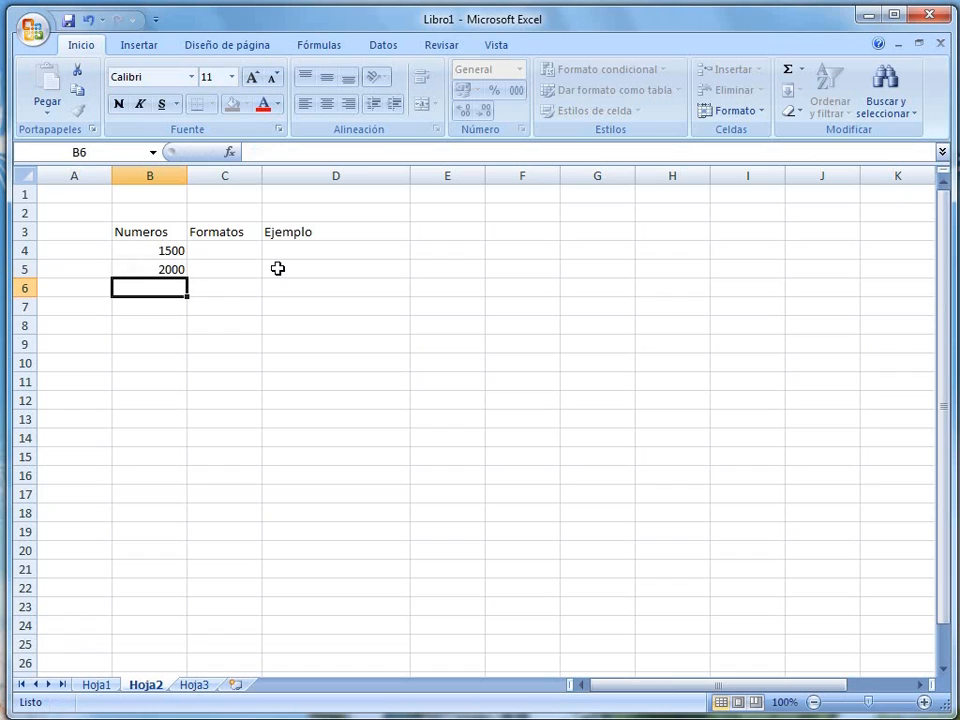
{"action": "key", "text": "Up"}
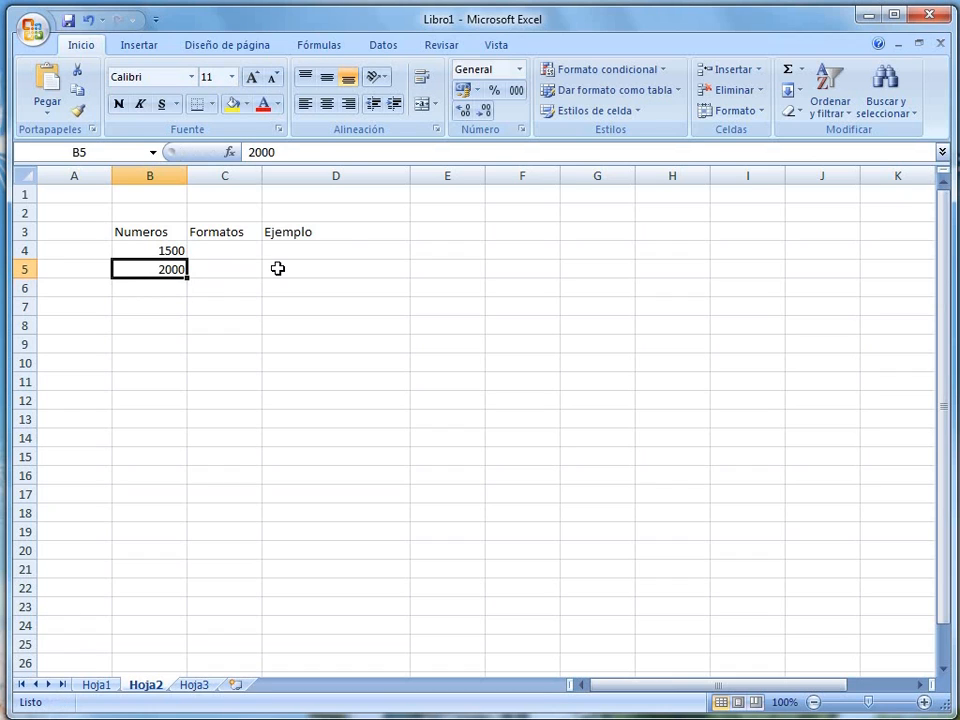
Format cell B5 as Número with 2 decimal places, the thousands separator and the first negative number style, -1.234,10
{"action": "left_click", "coordinate": [521, 129]}
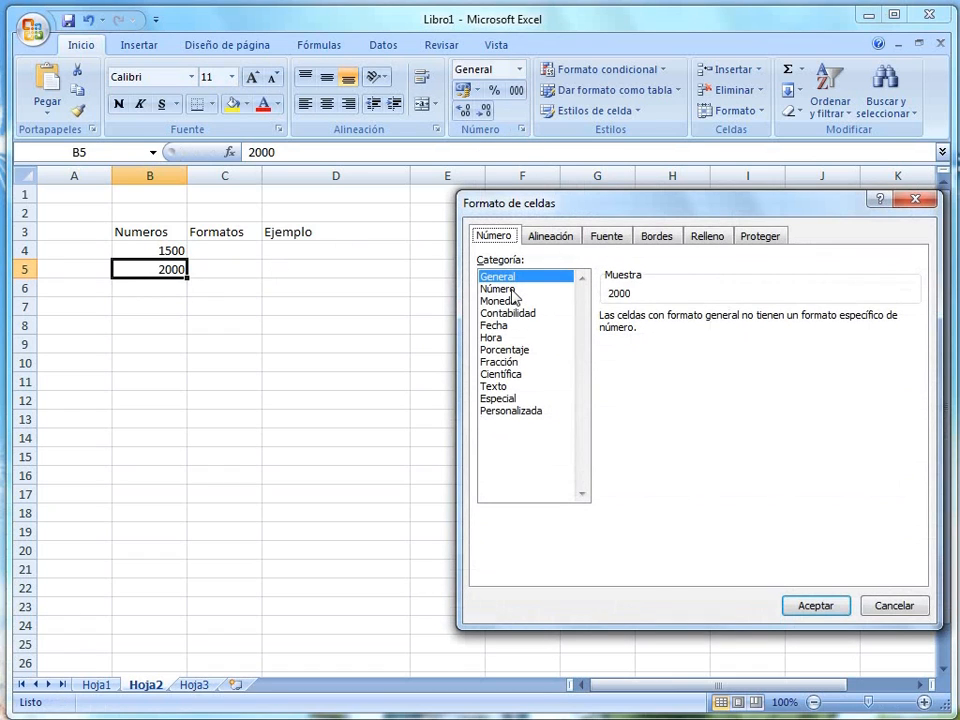
{"action": "left_click", "coordinate": [507, 290]}
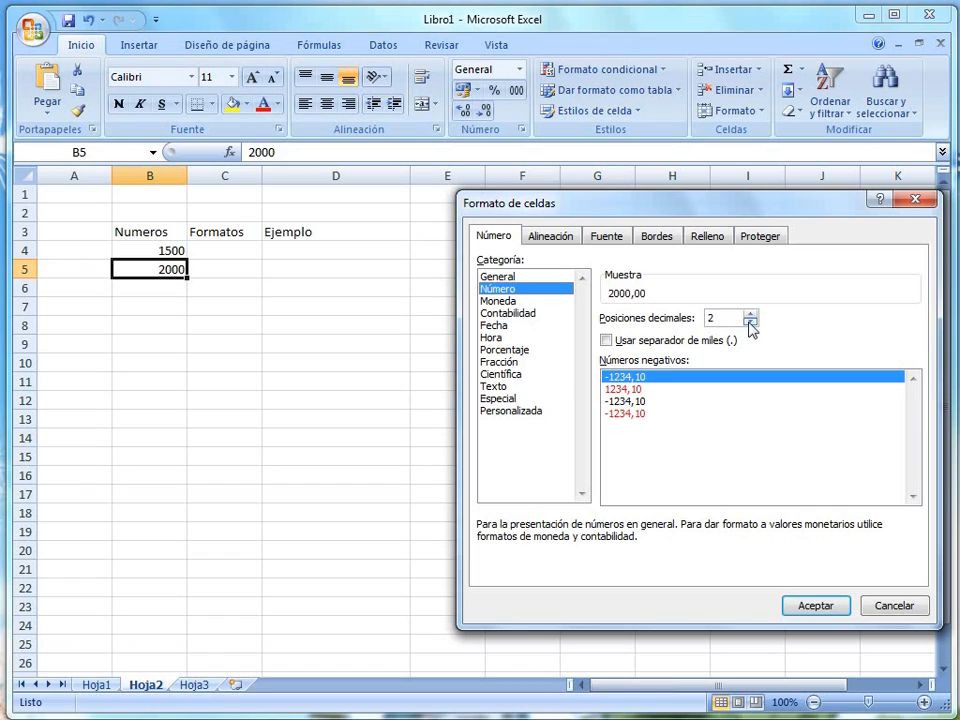
{"action": "left_click", "coordinate": [624, 389]}
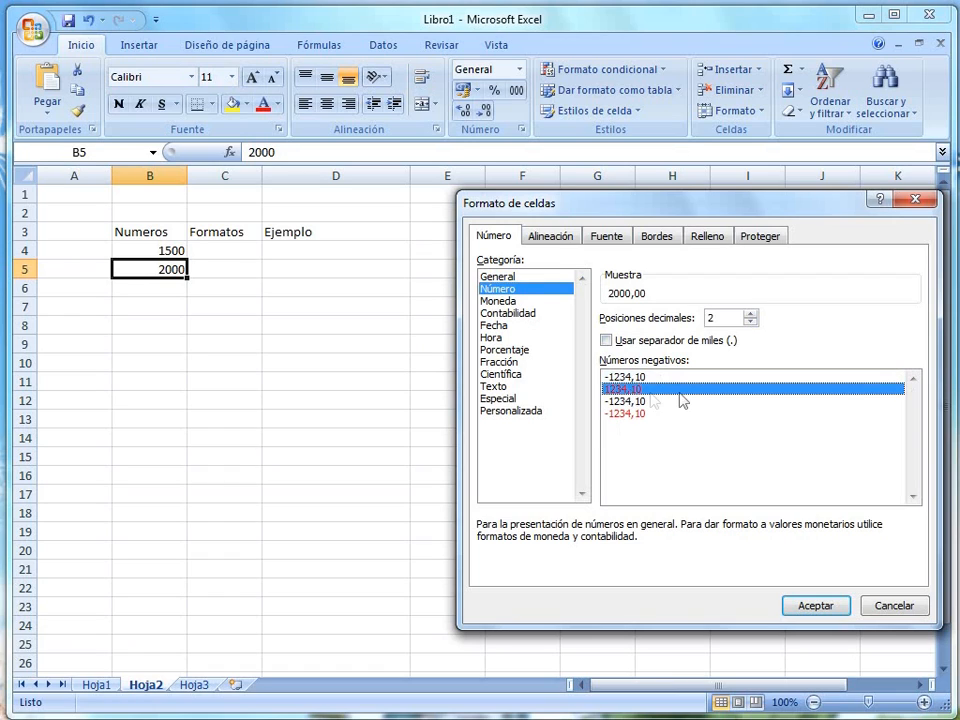
{"action": "left_click", "coordinate": [635, 413]}
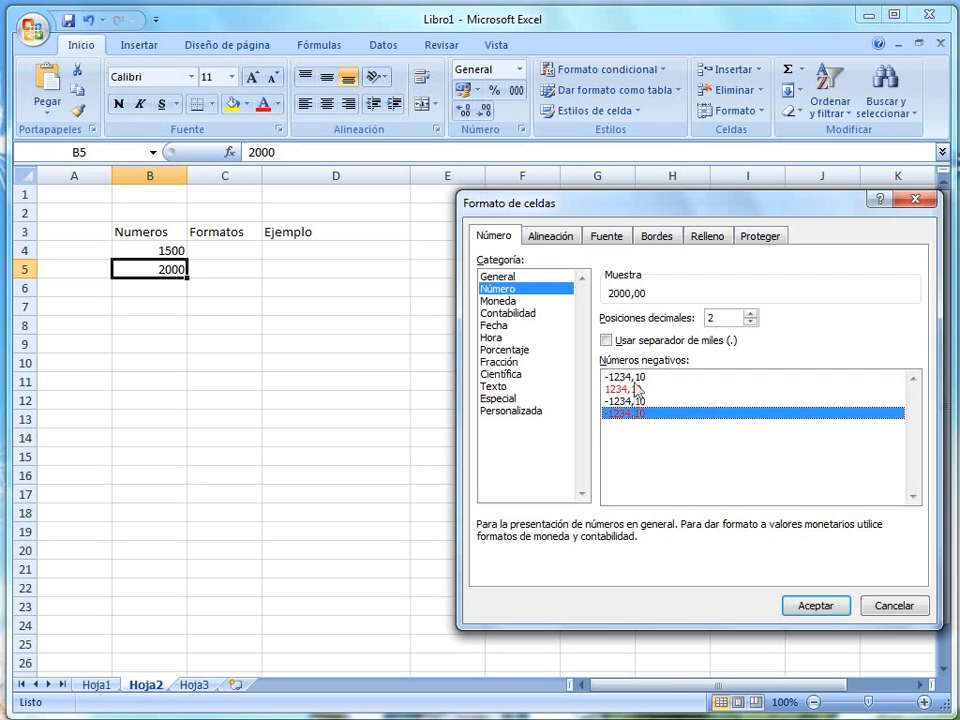
{"action": "left_click", "coordinate": [632, 378]}
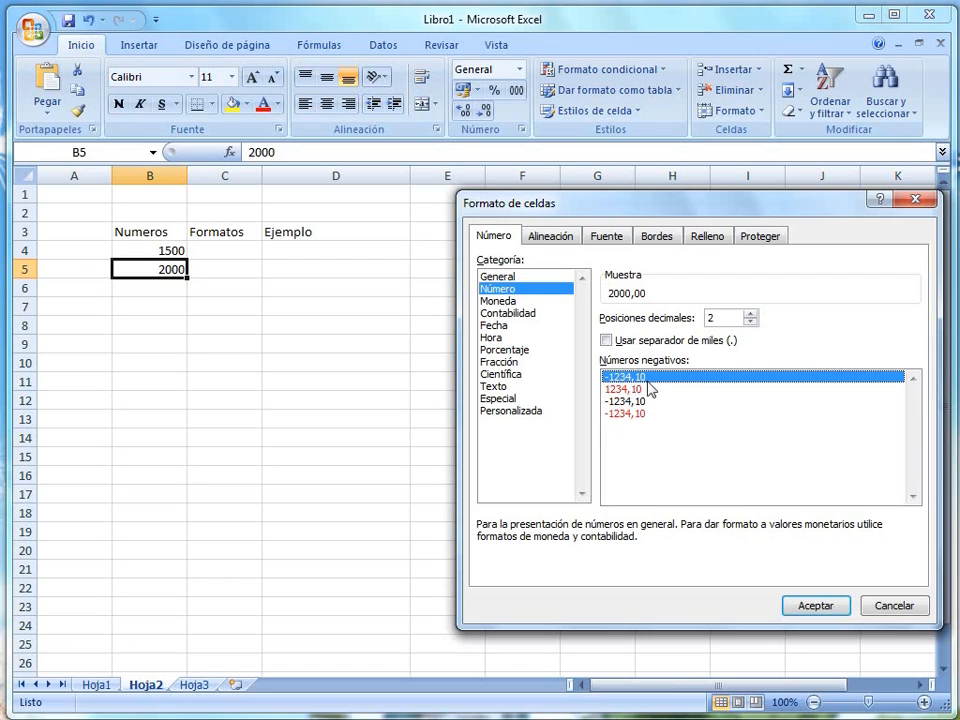
{"action": "left_click", "coordinate": [645, 390]}
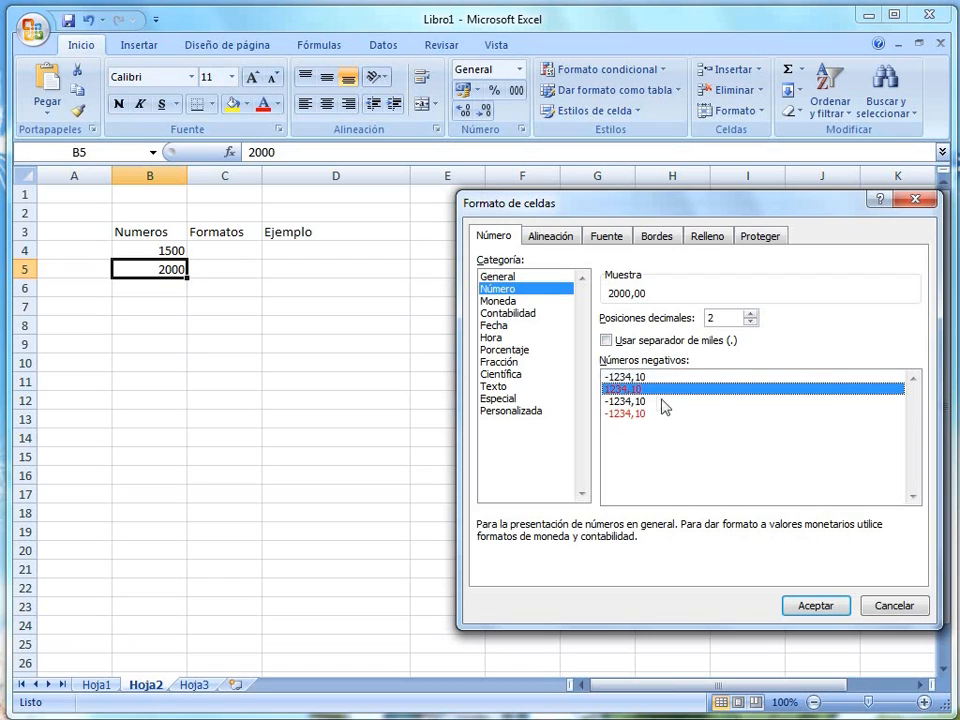
{"action": "left_click", "coordinate": [616, 416]}
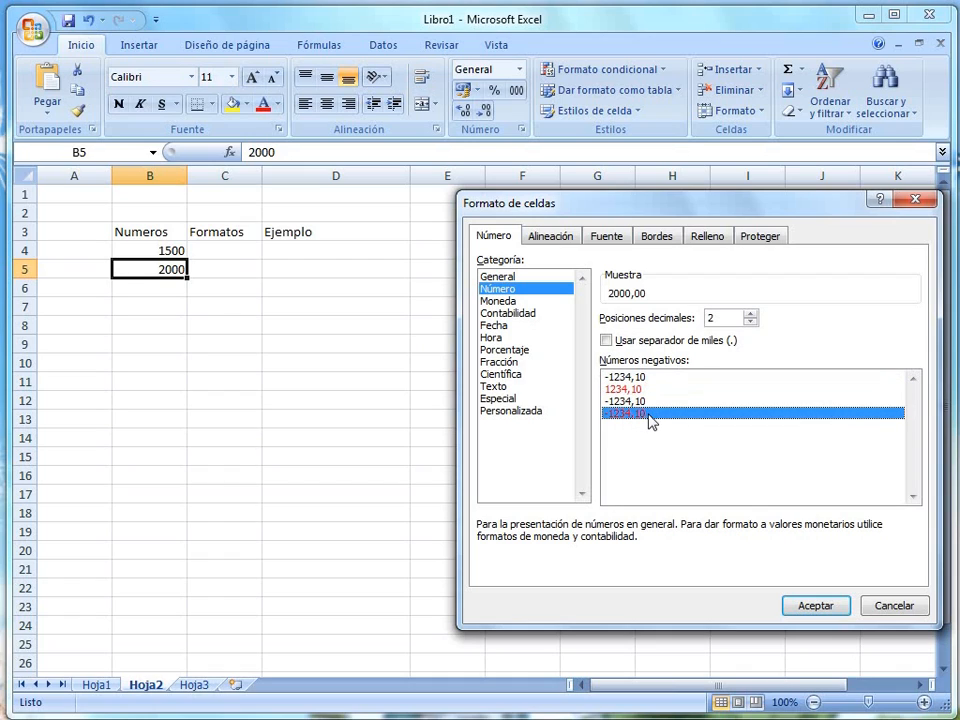
{"action": "left_click", "coordinate": [643, 378]}
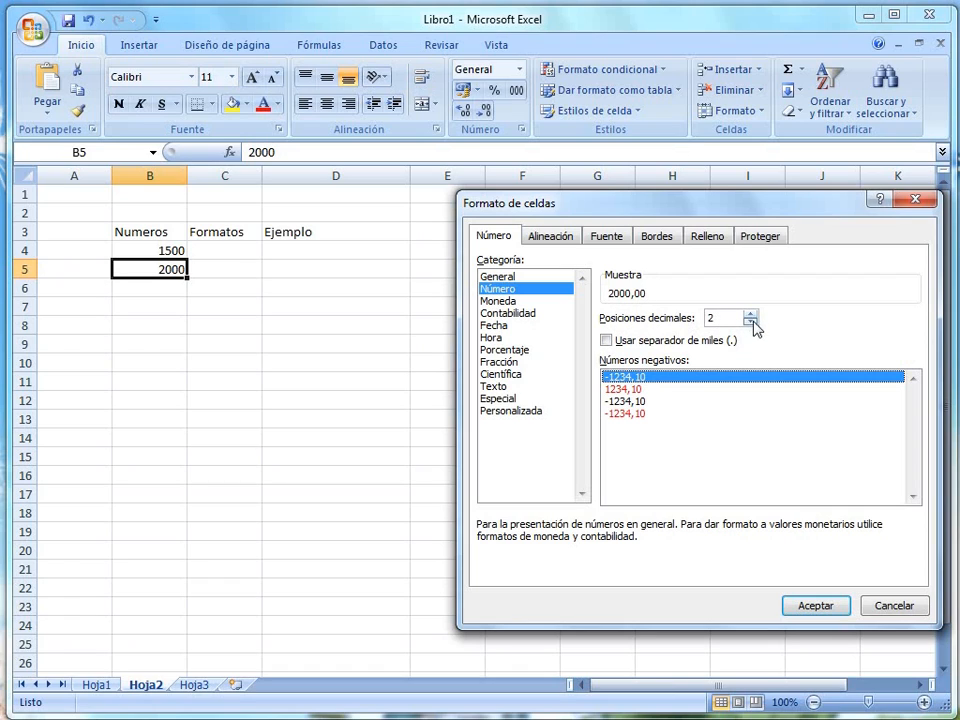
{"action": "left_click", "coordinate": [607, 343]}
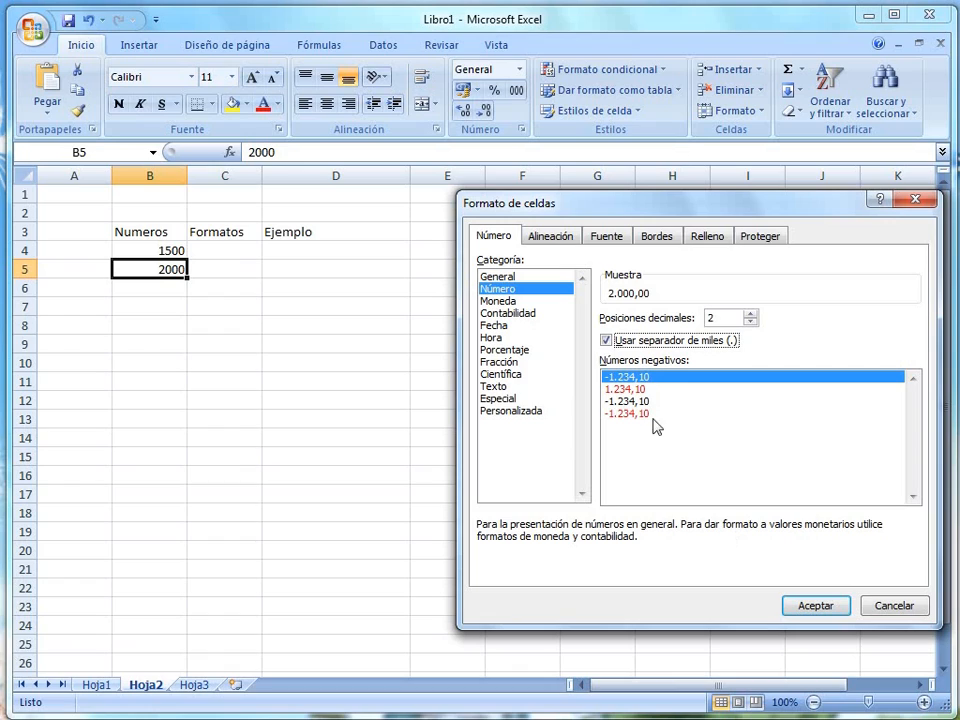
{"action": "left_click", "coordinate": [813, 609]}
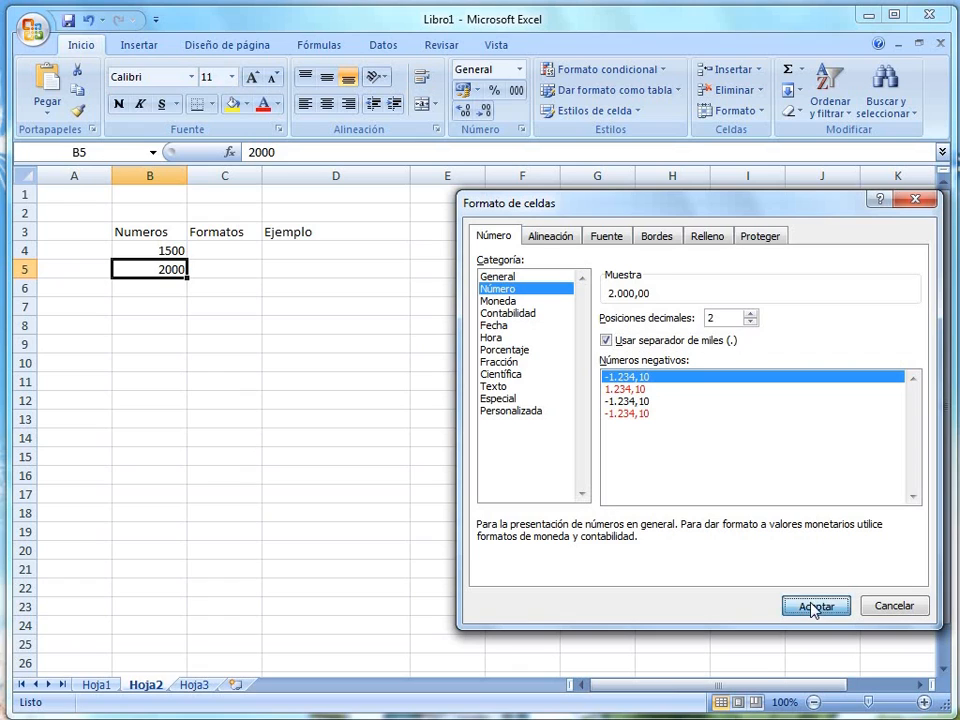
Enter 2500 in cell B6 and keep that cell selected
{"action": "left_click", "coordinate": [150, 284]}
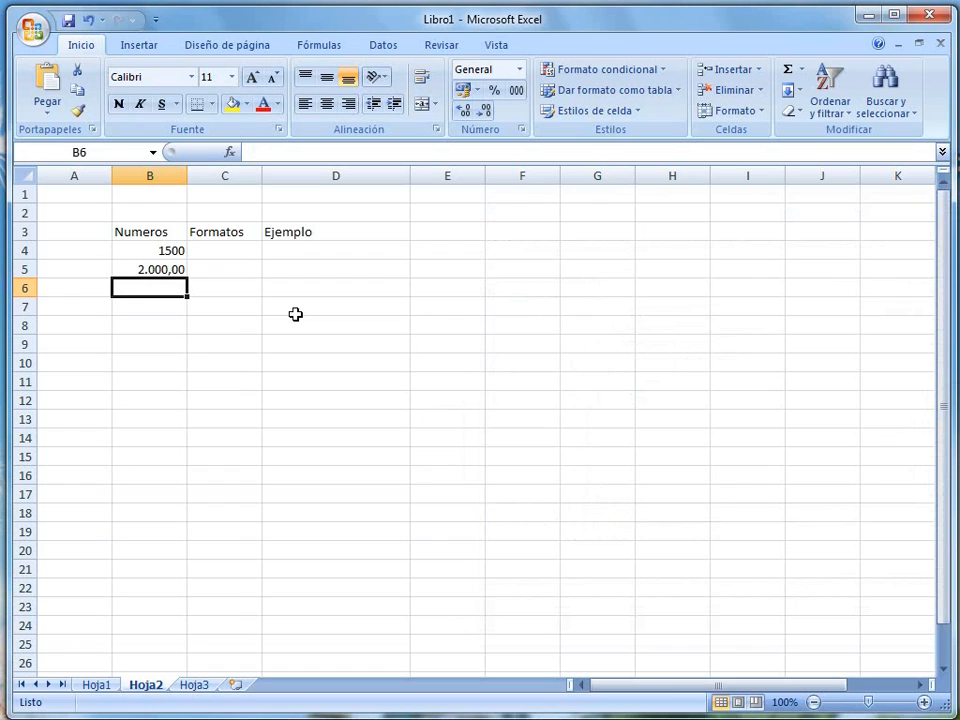
{"action": "type", "text": "200"}
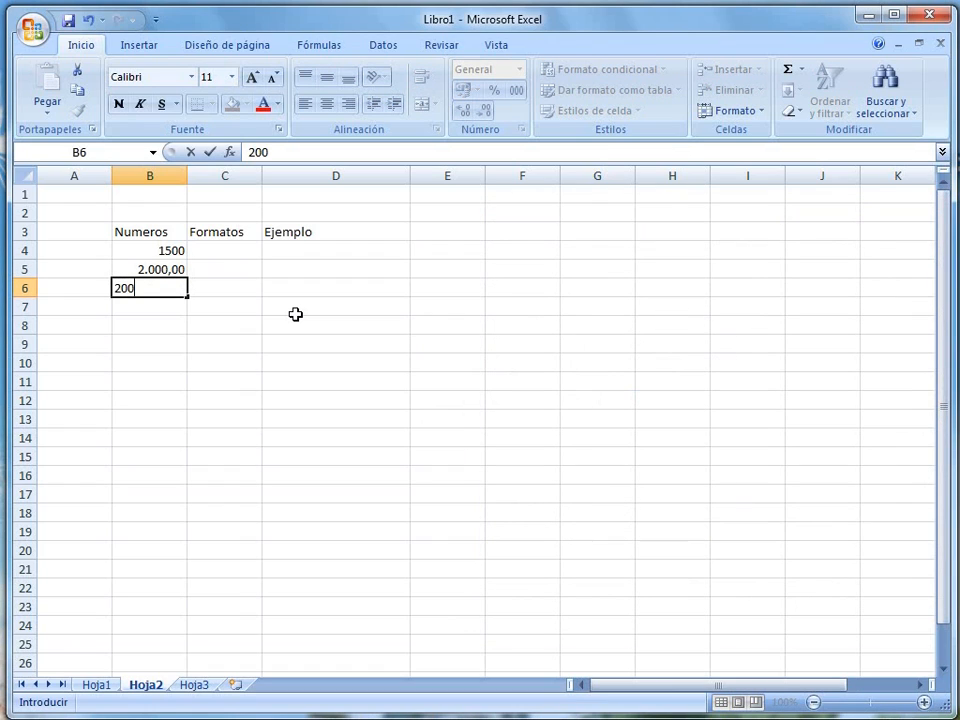
{"action": "key", "text": "BackSpace"}
{"action": "key", "text": "BackSpace"}
{"action": "type", "text": "500"}
{"action": "key", "text": "Return"}
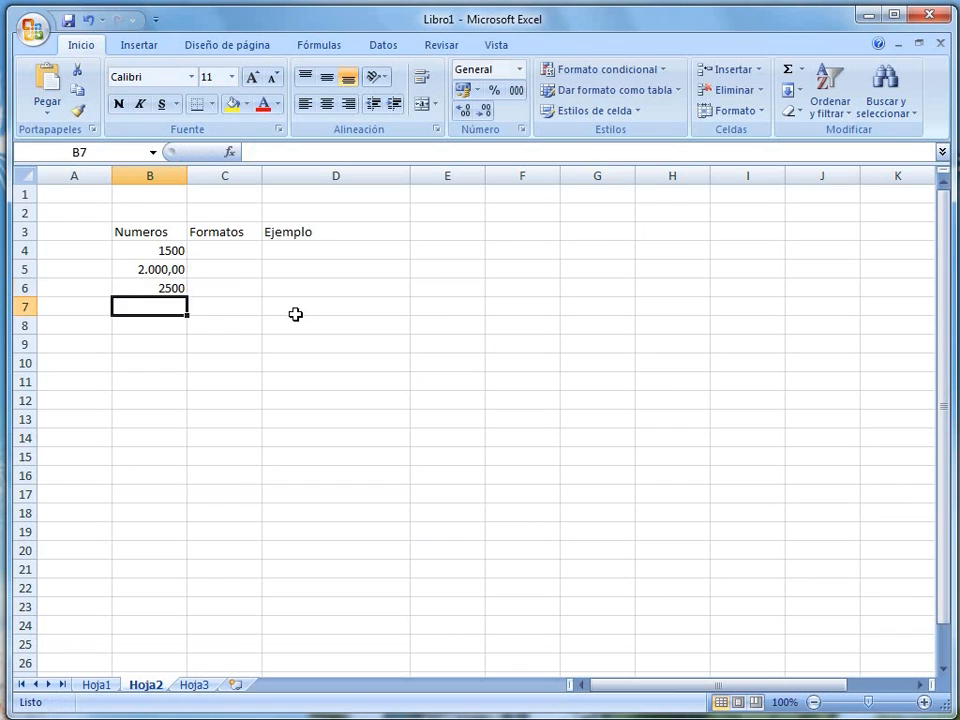
{"action": "key", "text": "Up"}
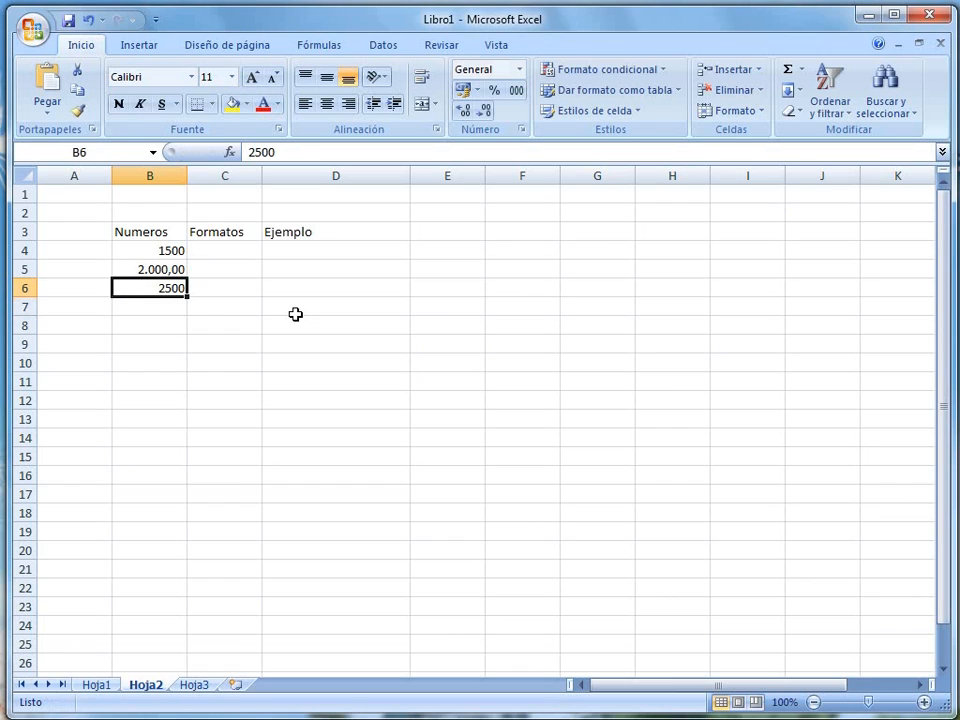
Format cell B6 as Número with 2 decimal places, the thousands separator and the red unsigned negative number style, 1.234,10
{"action": "left_click", "coordinate": [521, 129]}
{"action": "left_click", "coordinate": [508, 290]}
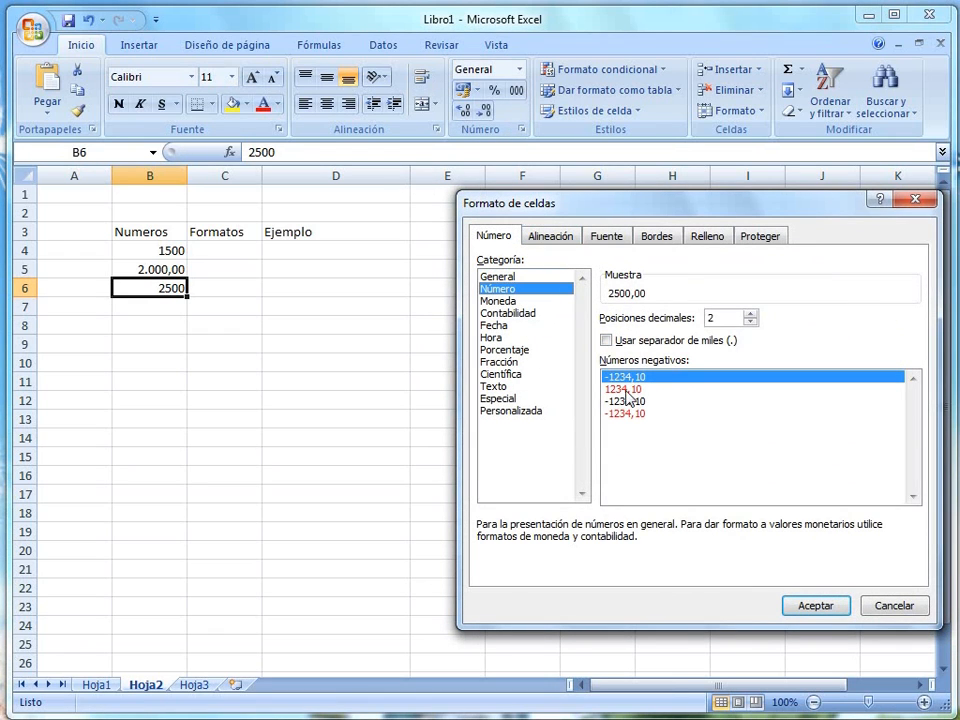
{"action": "left_click", "coordinate": [624, 389]}
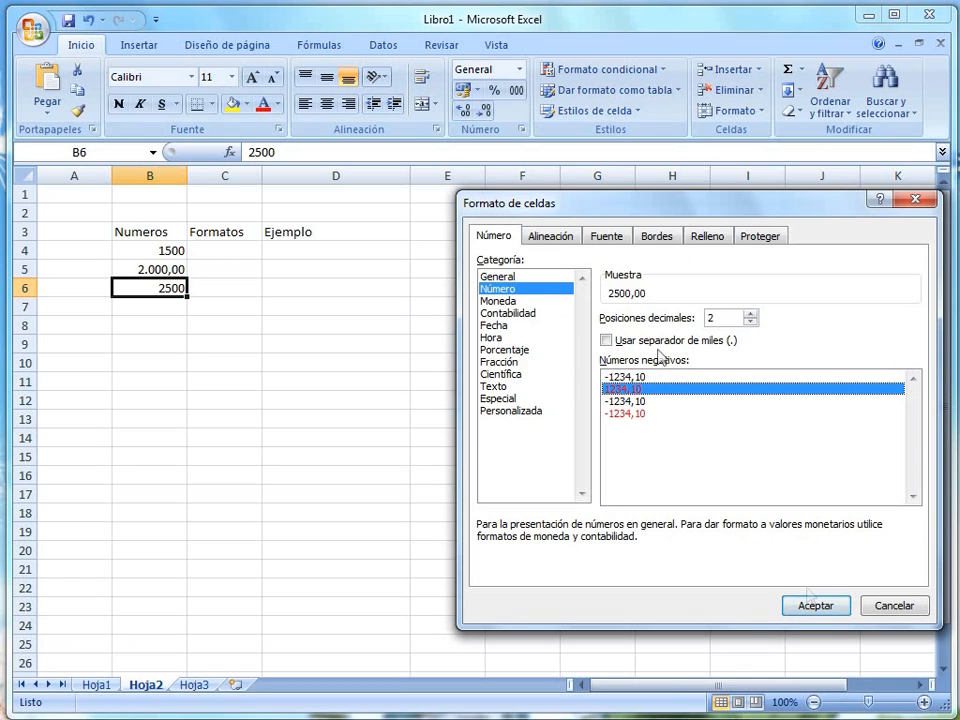
{"action": "left_click", "coordinate": [616, 342]}
{"action": "left_click", "coordinate": [812, 610]}
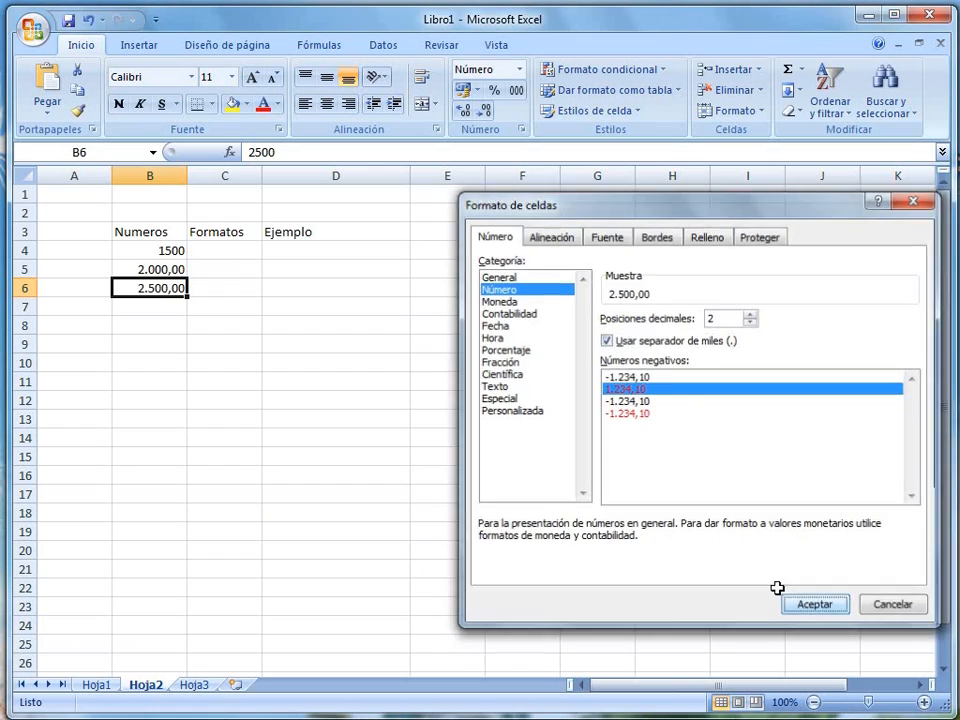
Change the value in cell B6 to -2500 and select the cell again to check it
{"action": "left_click", "coordinate": [249, 152]}
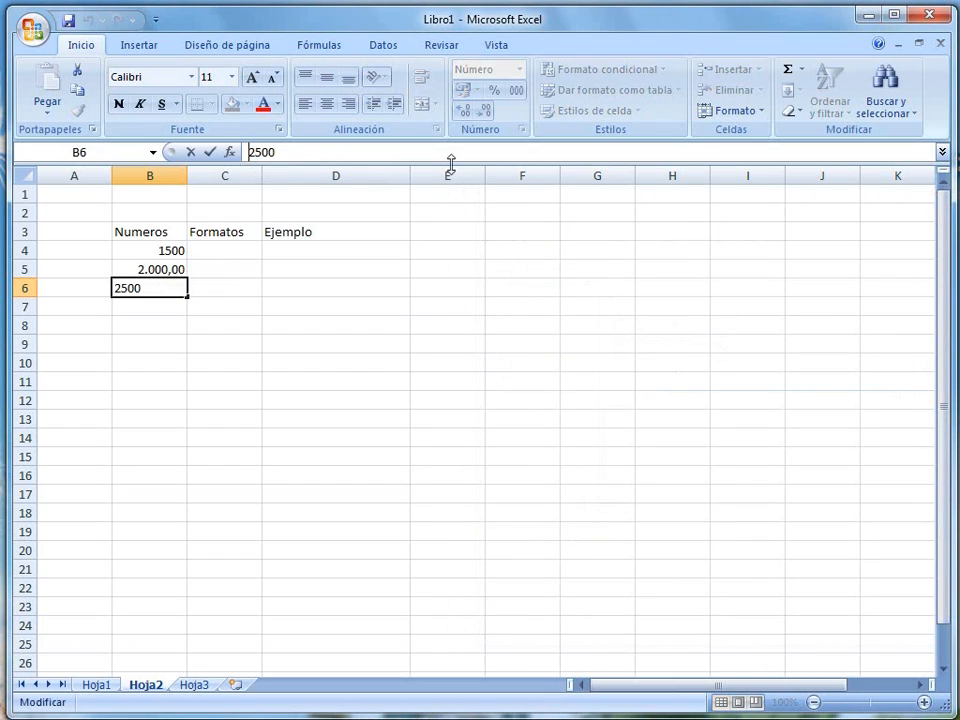
{"action": "type", "text": "-"}
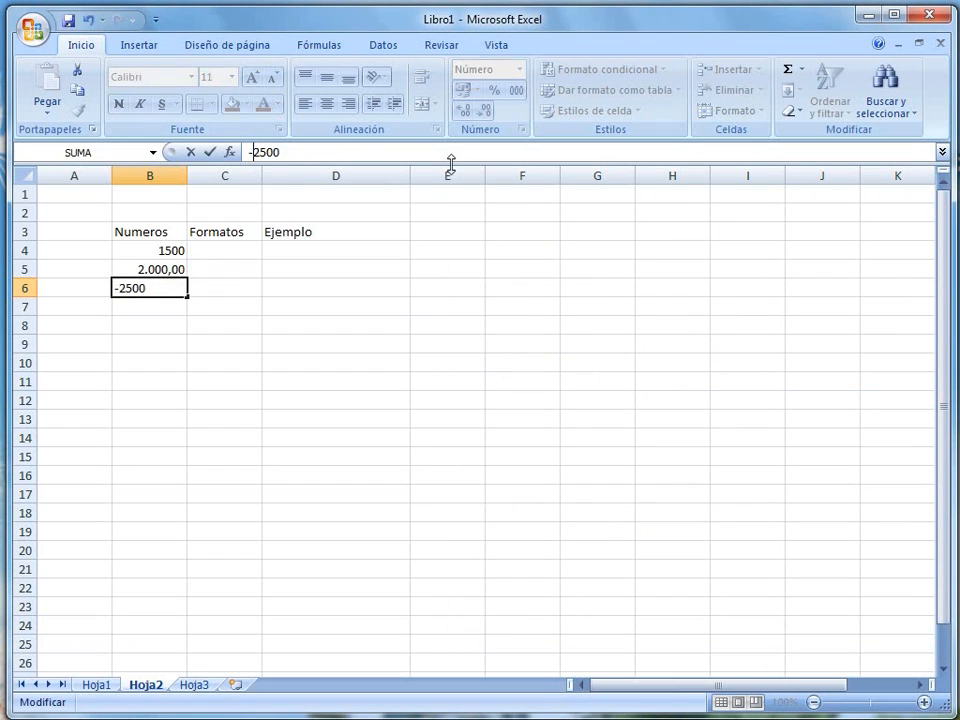
{"action": "key", "text": "Return"}
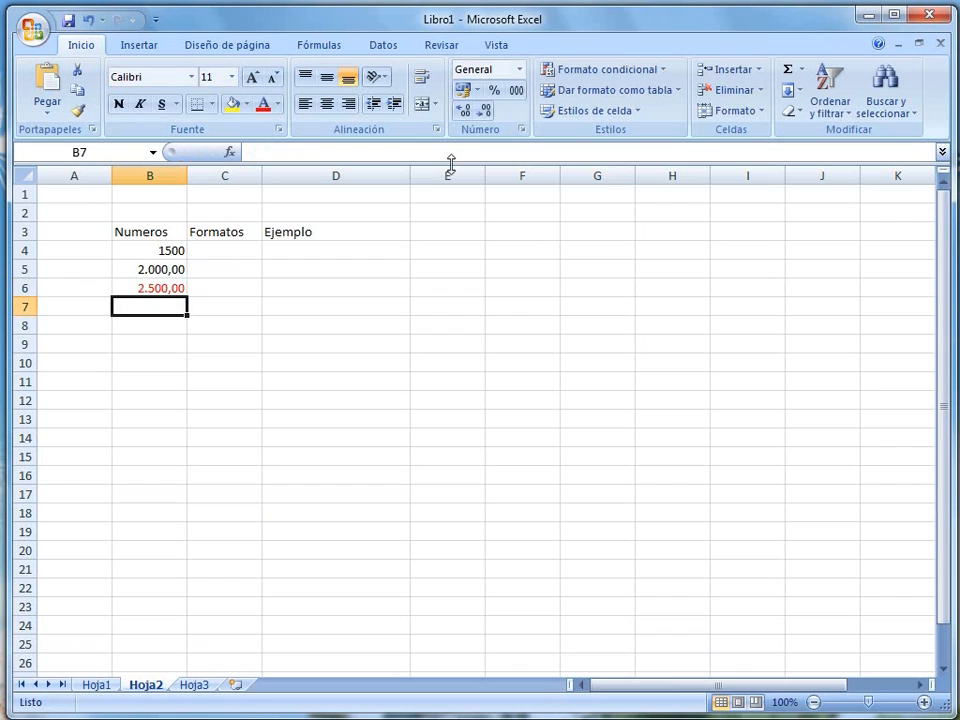
{"action": "left_click", "coordinate": [165, 286]}
Enter General, Numeros and Numeros Negativos in cells C4 to C6 and fit column C's width to its contents
{"action": "left_click", "coordinate": [221, 255]}
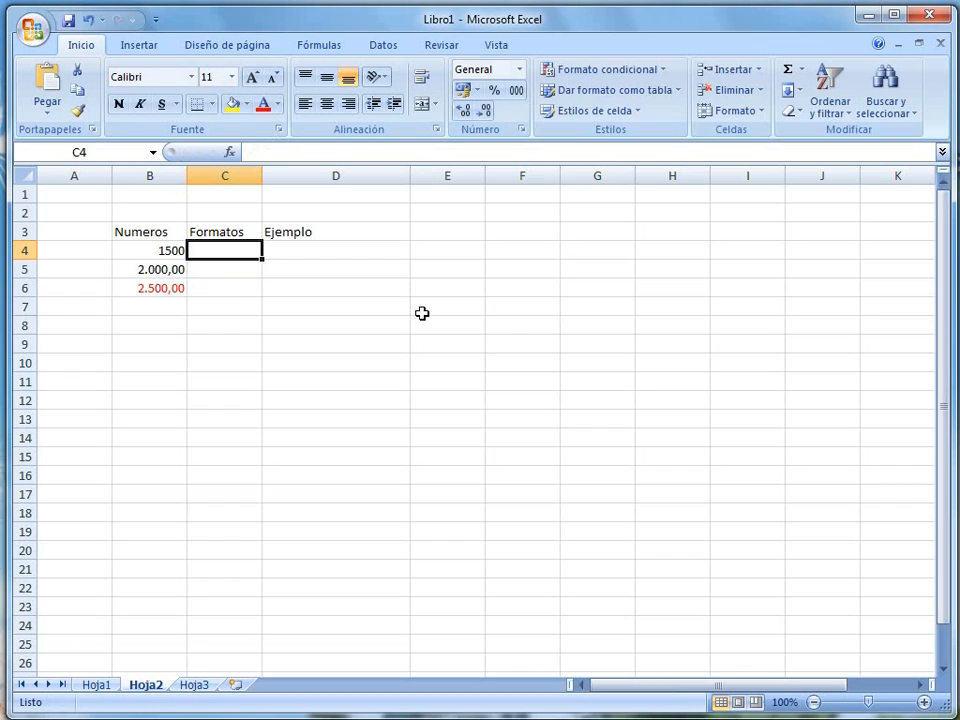
{"action": "type", "text": "Gemeral"}
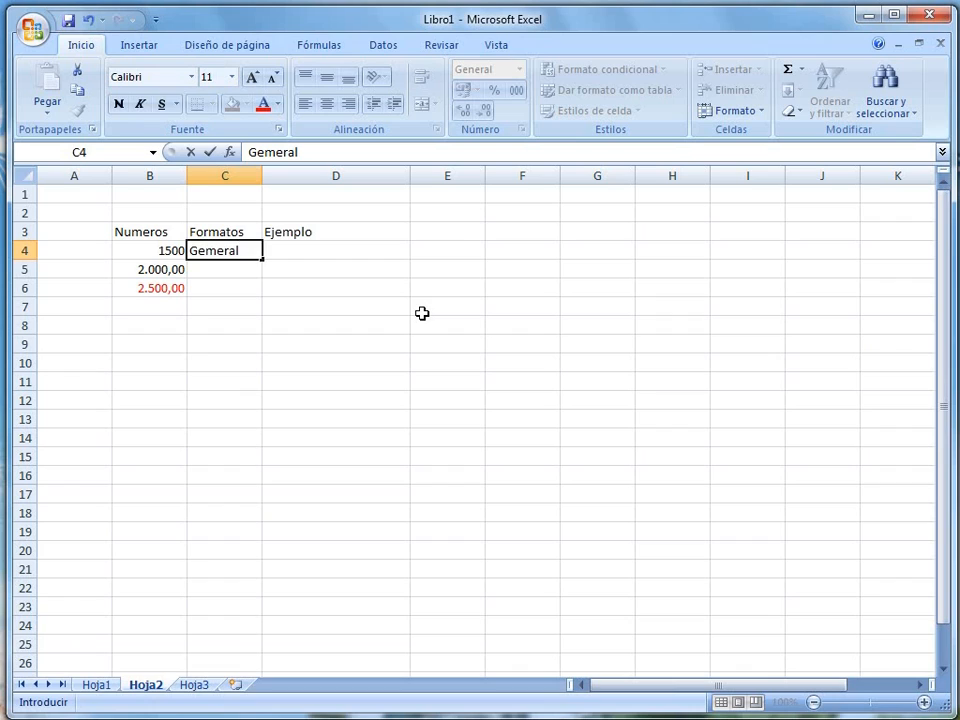
{"action": "key", "text": "Return"}
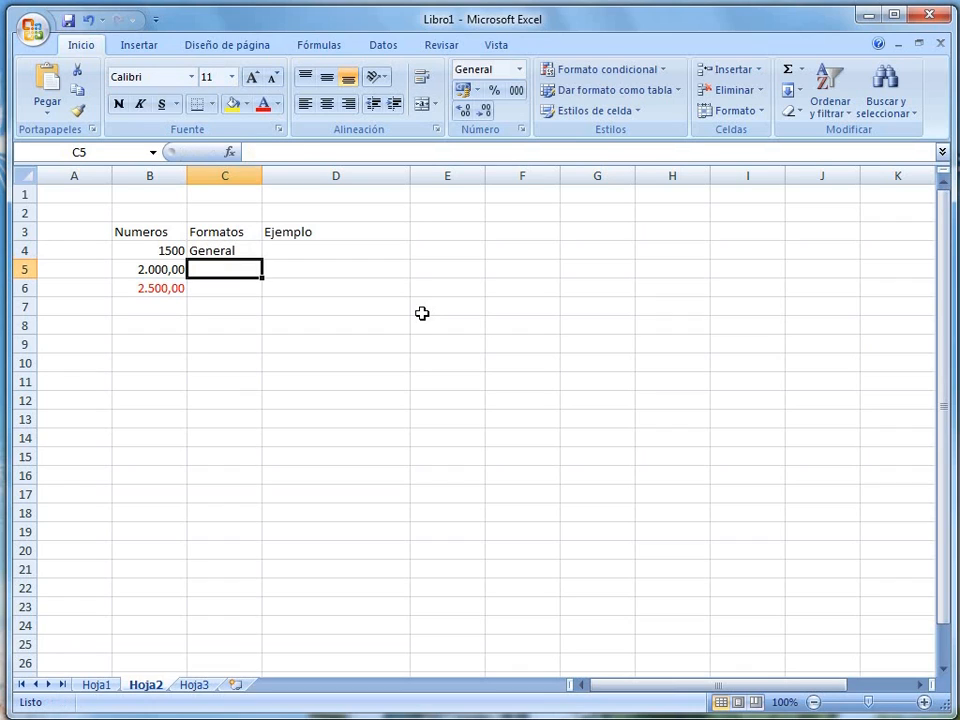
{"action": "type", "text": "Numeros"}
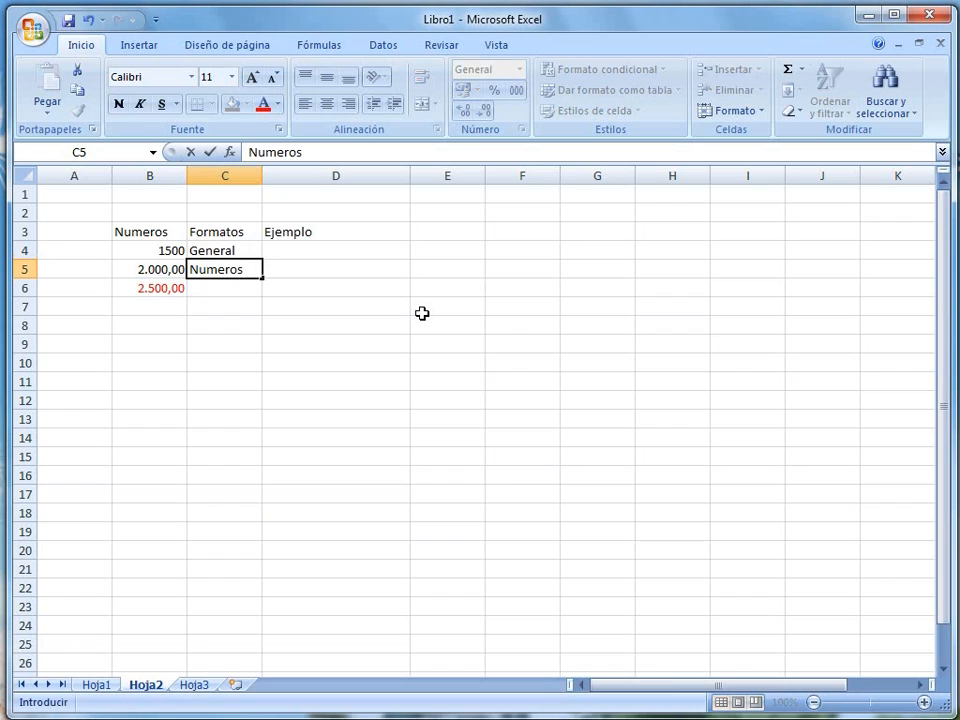
{"action": "key", "text": "Return"}
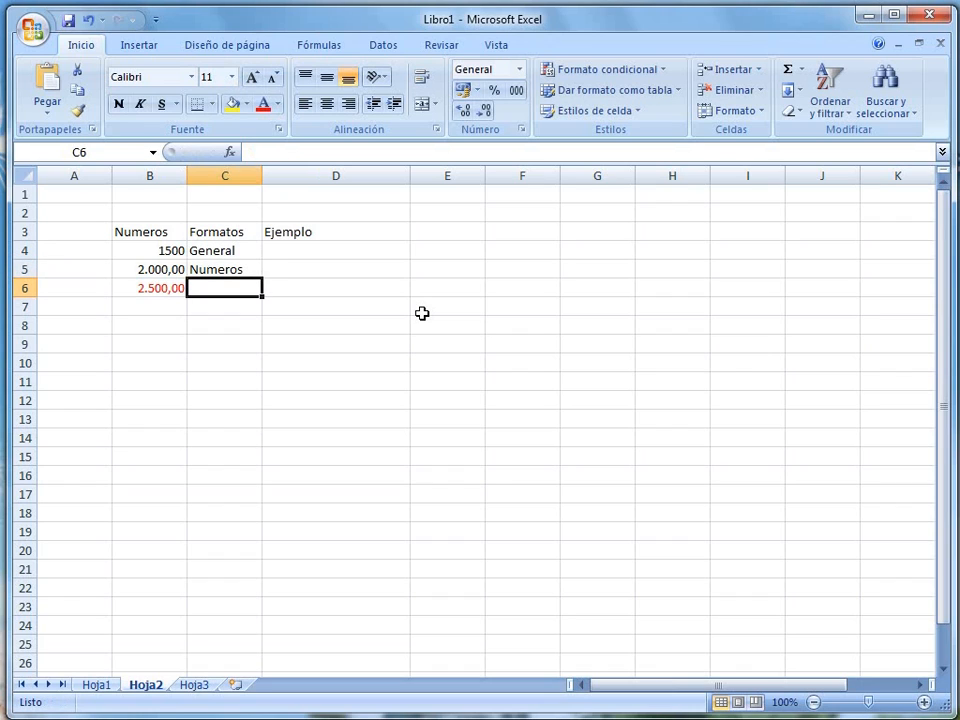
{"action": "type", "text": "Numeros"}
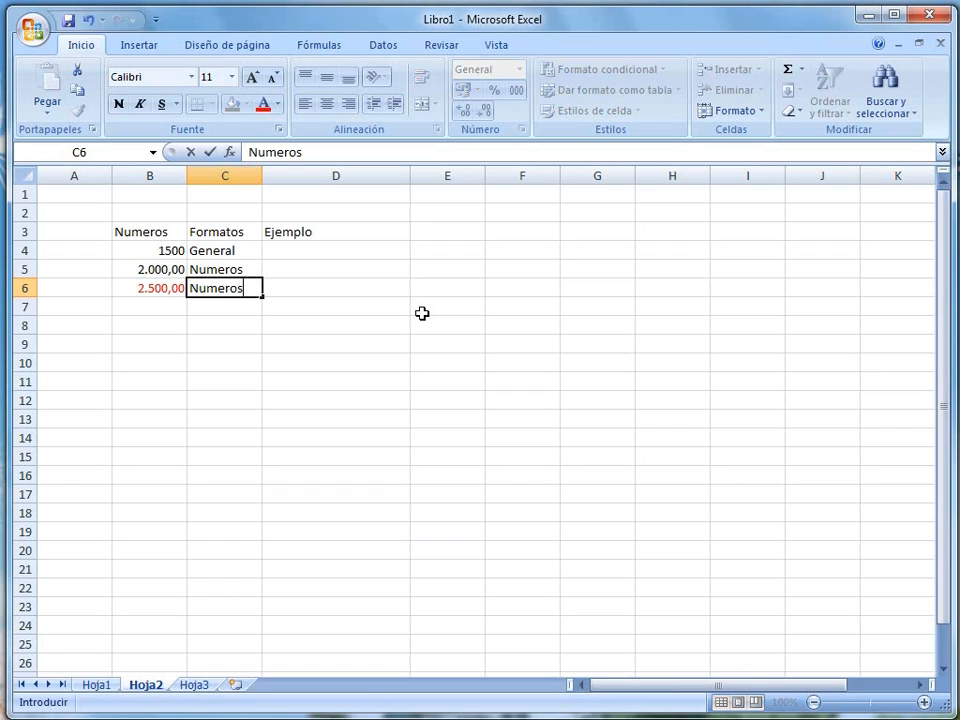
{"action": "type", "text": " Negativos"}
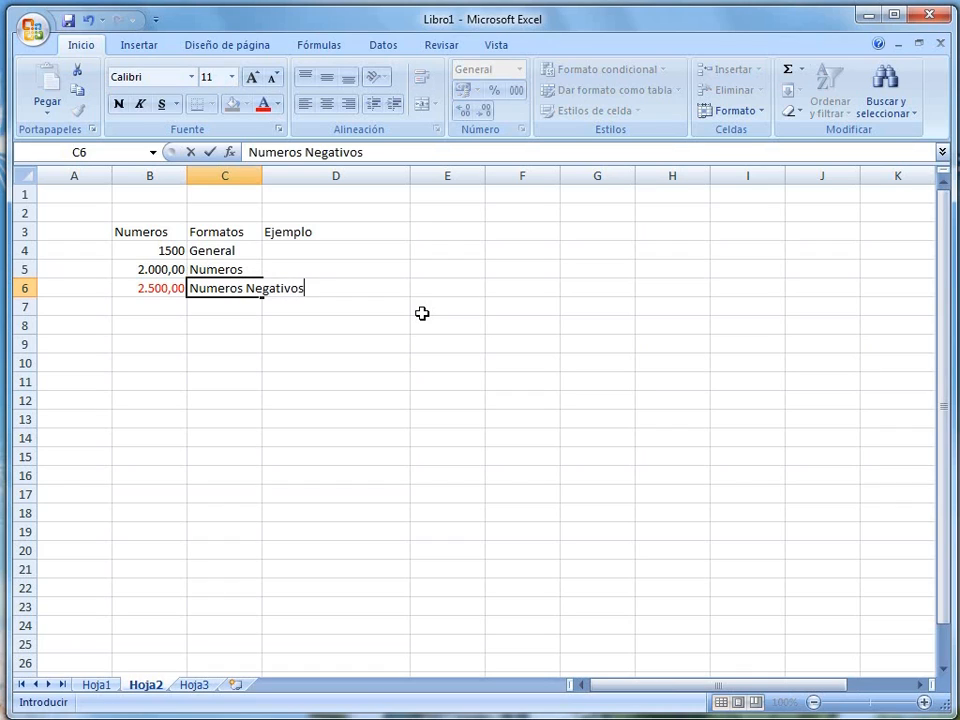
{"action": "key", "text": "Return"}
{"action": "key", "text": "Up"}
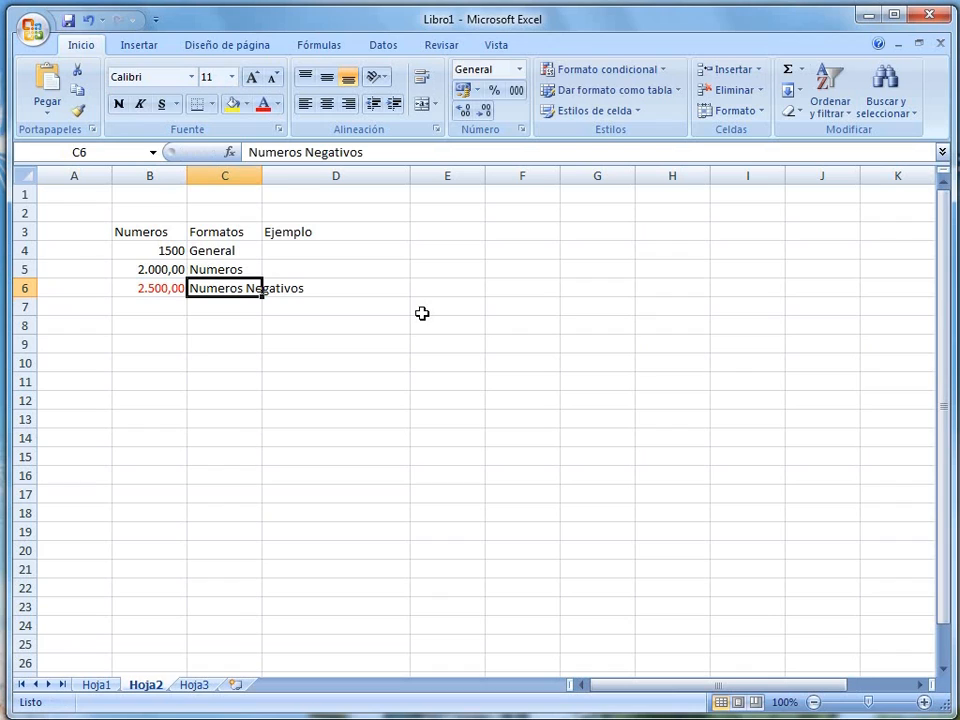
{"action": "double_click", "coordinate": [265, 177]}
Enter 3000 in cell B7 and keep that cell selected
{"action": "left_click", "coordinate": [178, 305]}
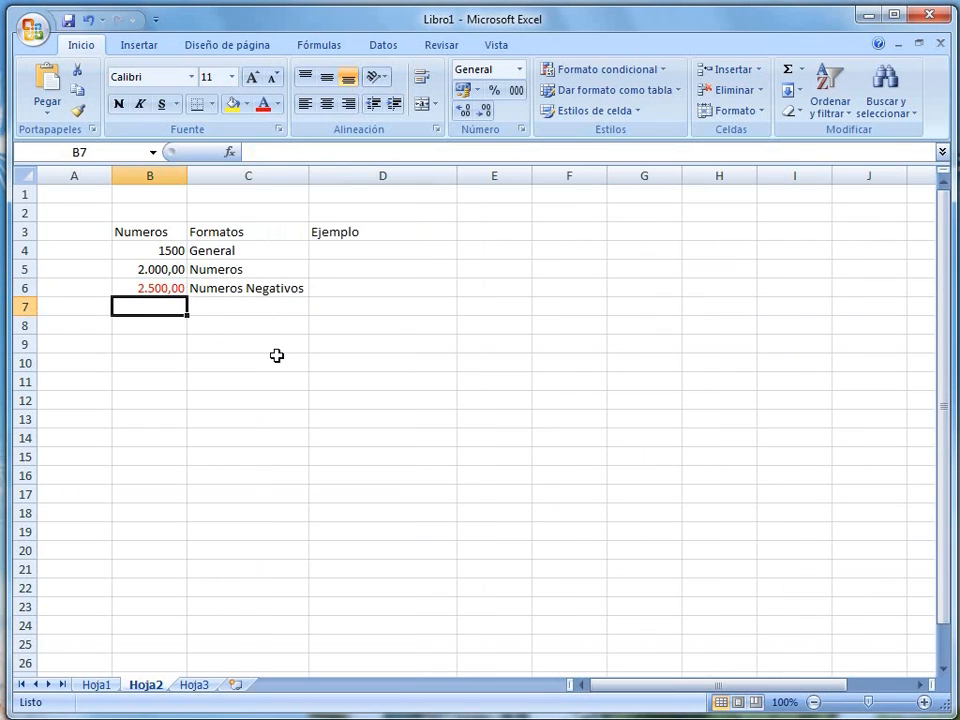
{"action": "type", "text": "3000"}
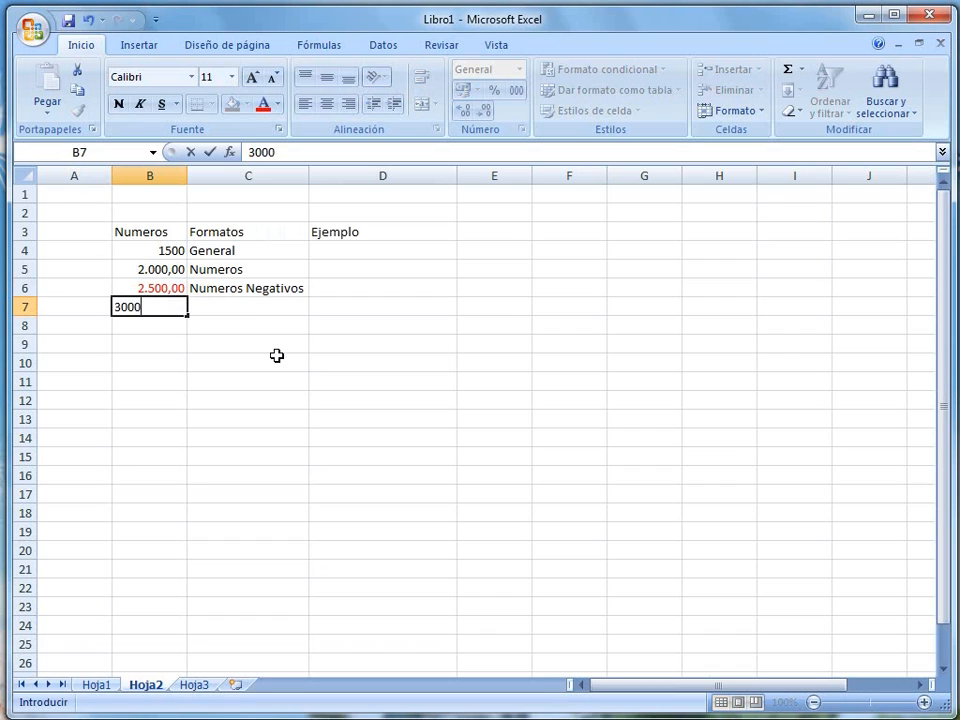
{"action": "key", "text": "Return"}
{"action": "key", "text": "Up"}
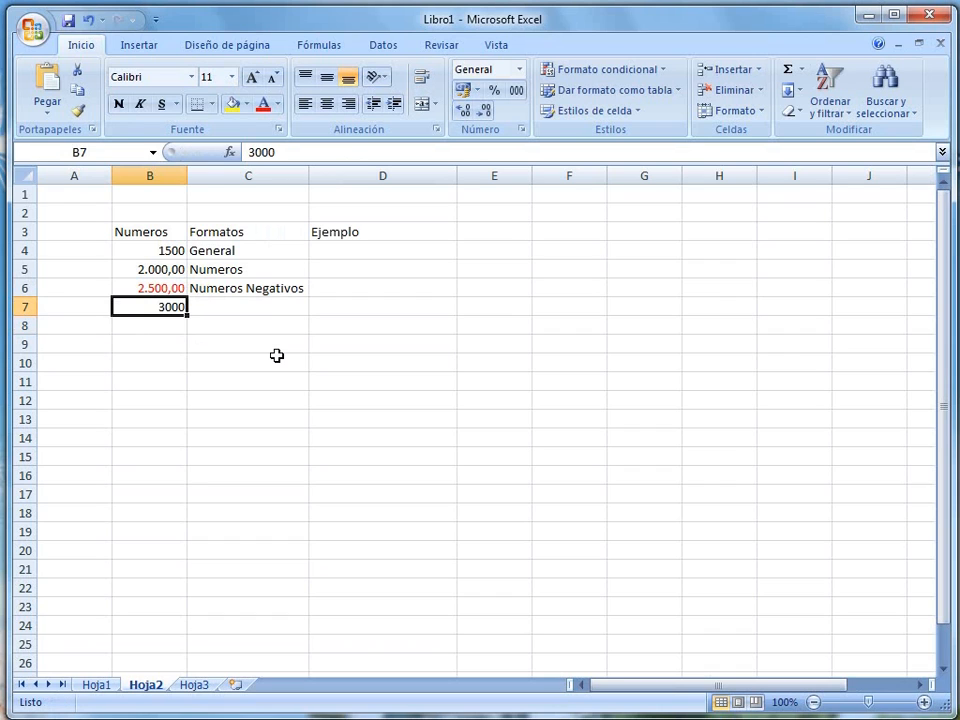
Format cell B7 as Moneda with 2 decimal places, the € symbol and the first negative number style, -1.234,10 €
{"action": "left_click", "coordinate": [521, 129]}
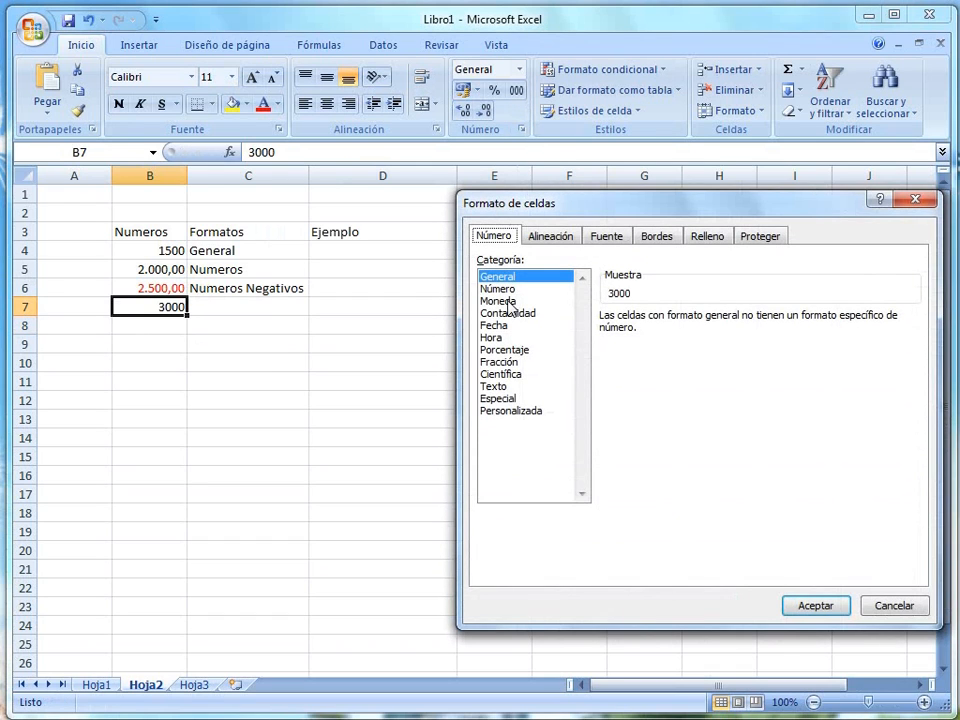
{"action": "left_click", "coordinate": [499, 301]}
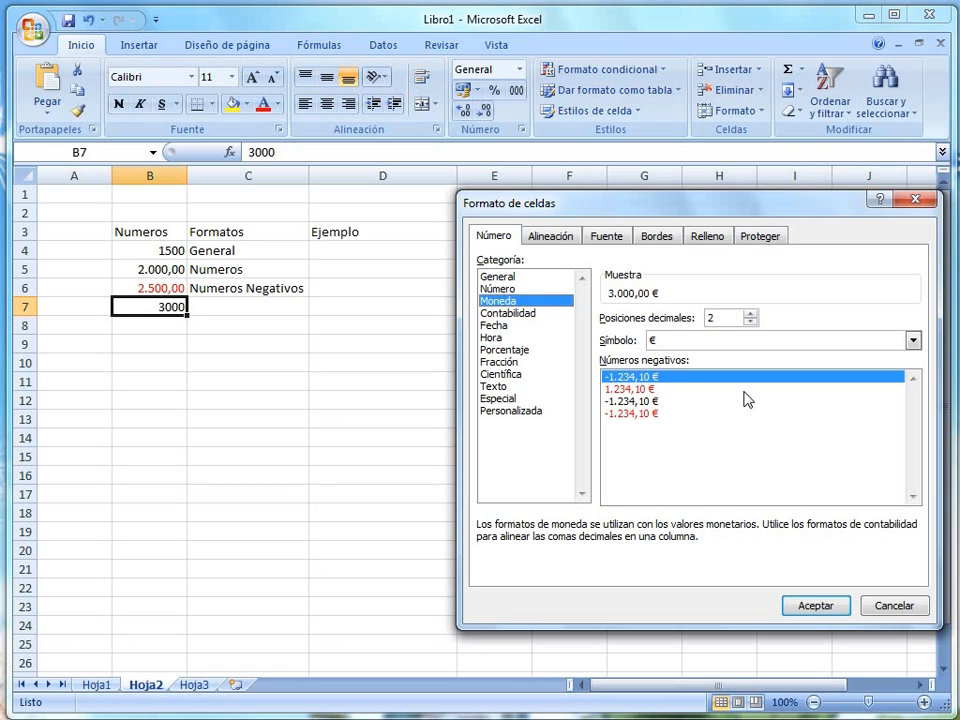
{"action": "left_click", "coordinate": [913, 340]}
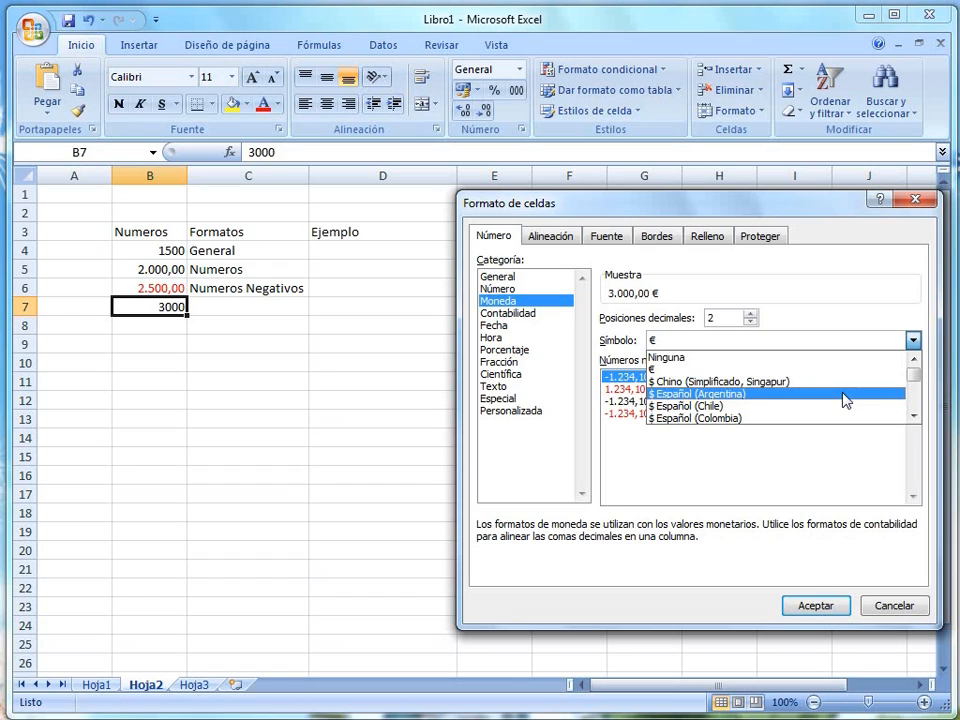
{"action": "left_click", "coordinate": [663, 464]}
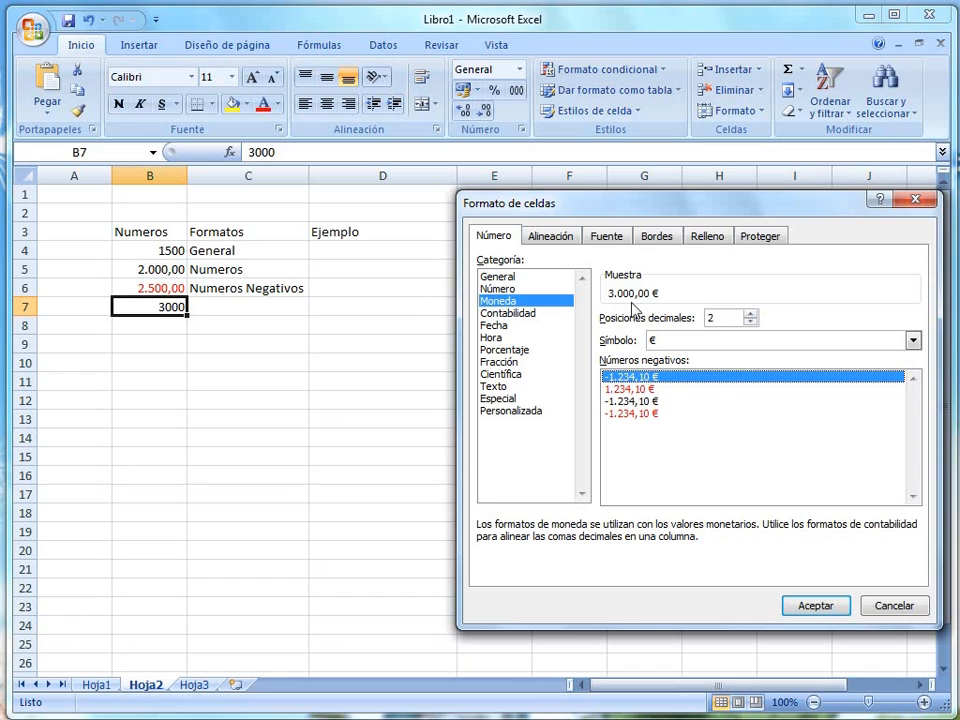
{"action": "left_click", "coordinate": [815, 606]}
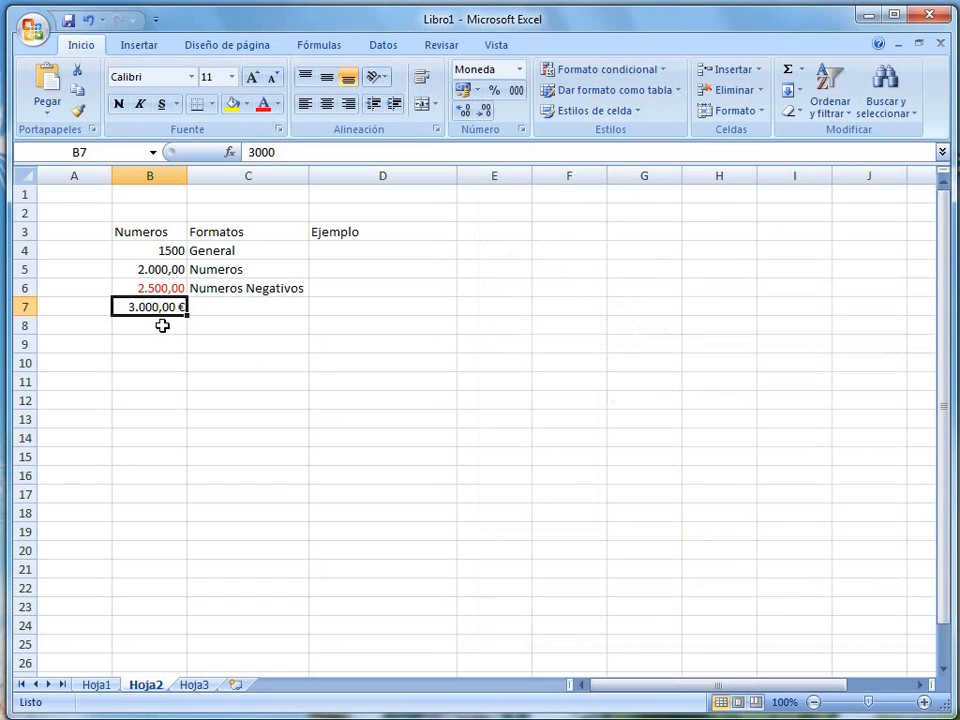
Enter Moneda in cell C7 as the format label and select cell B8
{"action": "left_click", "coordinate": [258, 310]}
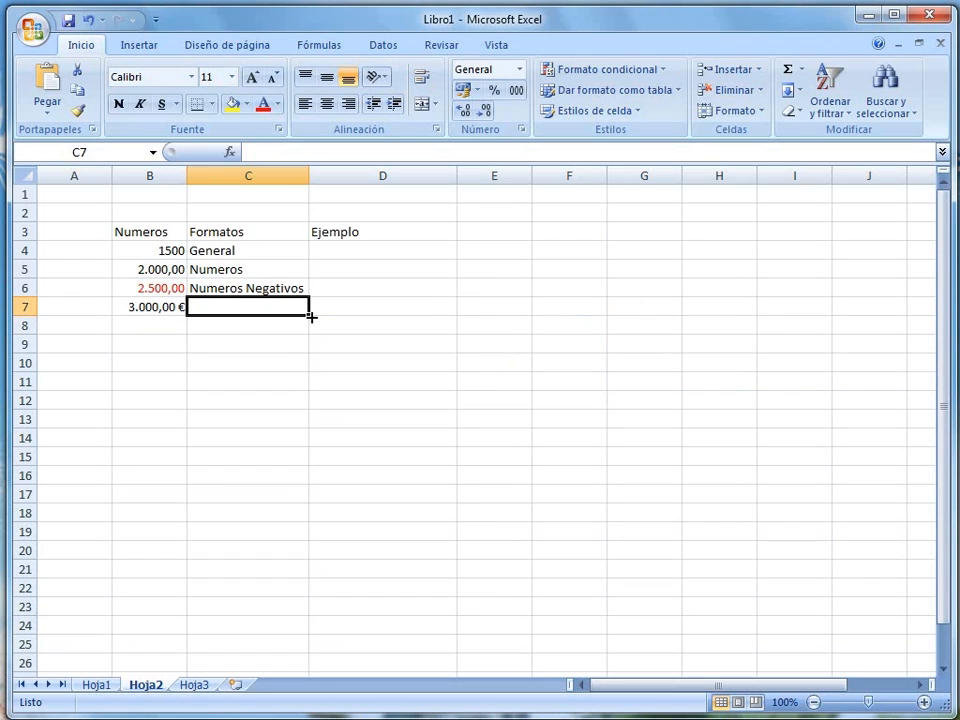
{"action": "type", "text": "Mone"}
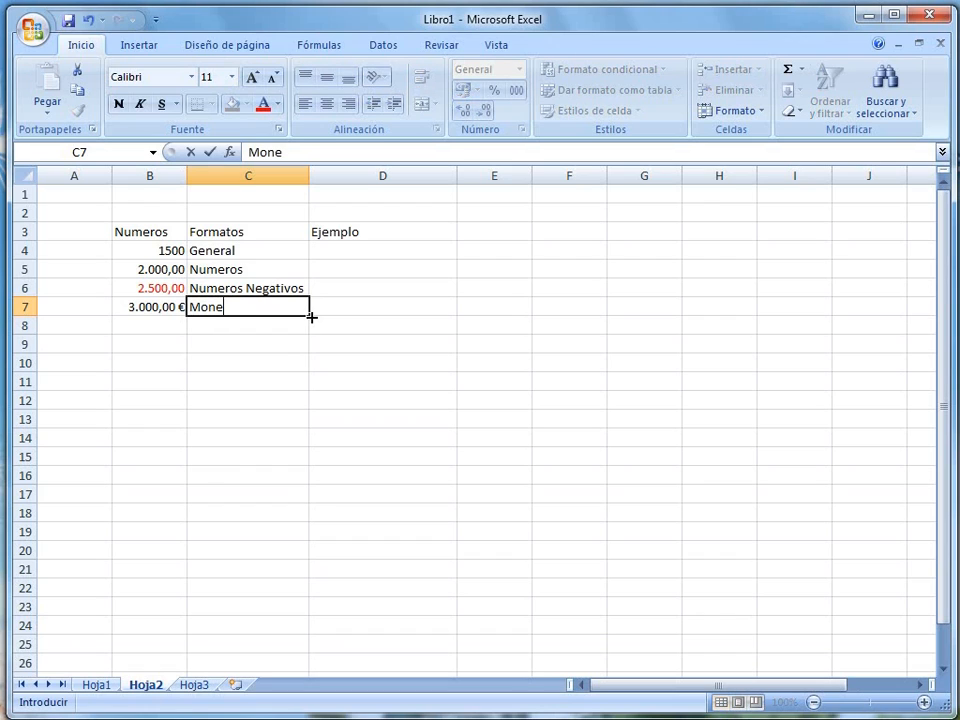
{"action": "type", "text": "da"}
{"action": "key", "text": "Return"}
{"action": "key", "text": "Left"}
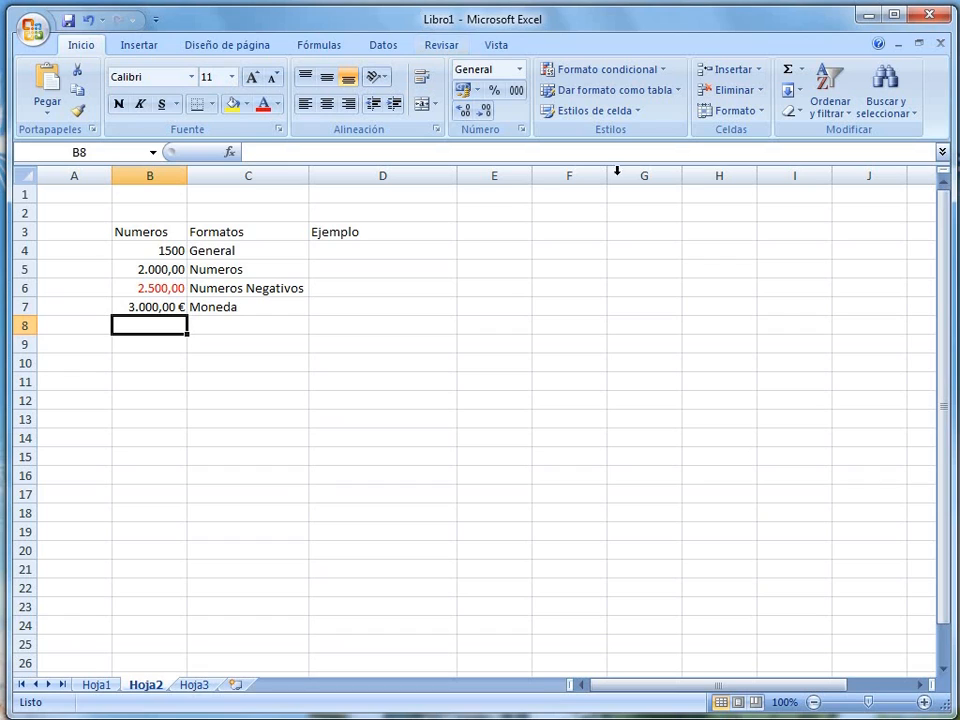
View the Contabilidad format options, and format cell B8 as Fecha with the type *14/03/2001
{"action": "left_click", "coordinate": [521, 129]}
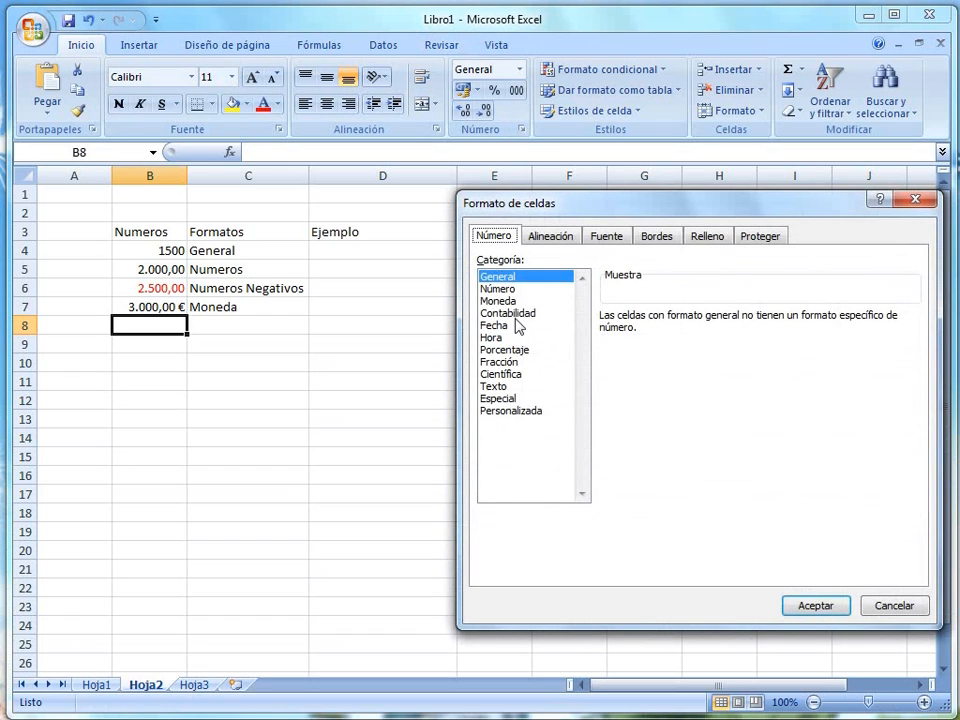
{"action": "left_click", "coordinate": [517, 315]}
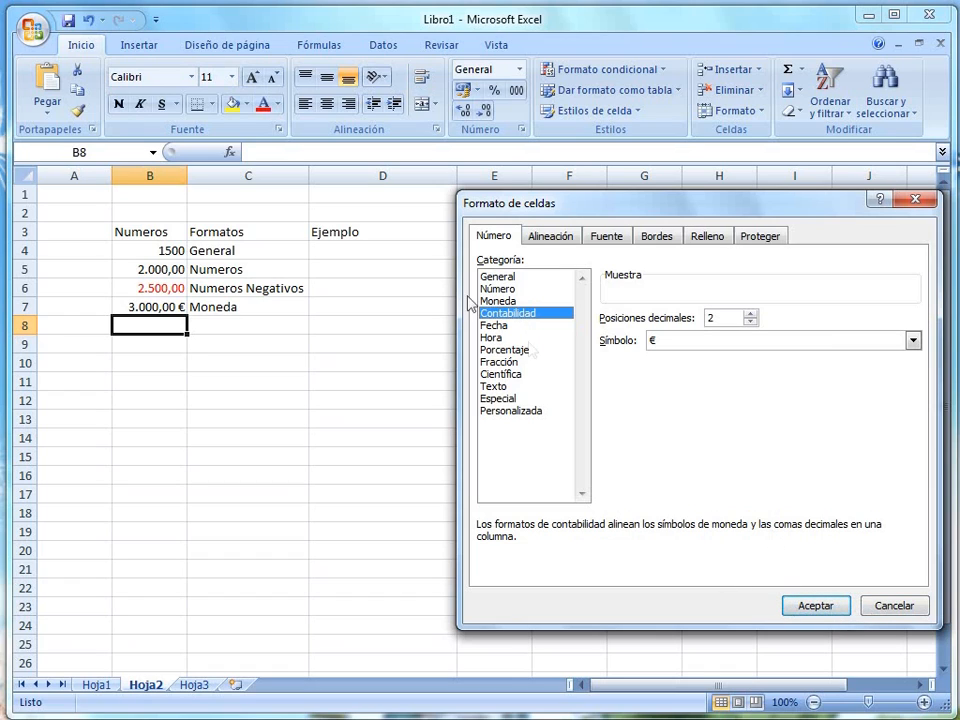
{"action": "left_click", "coordinate": [512, 327]}
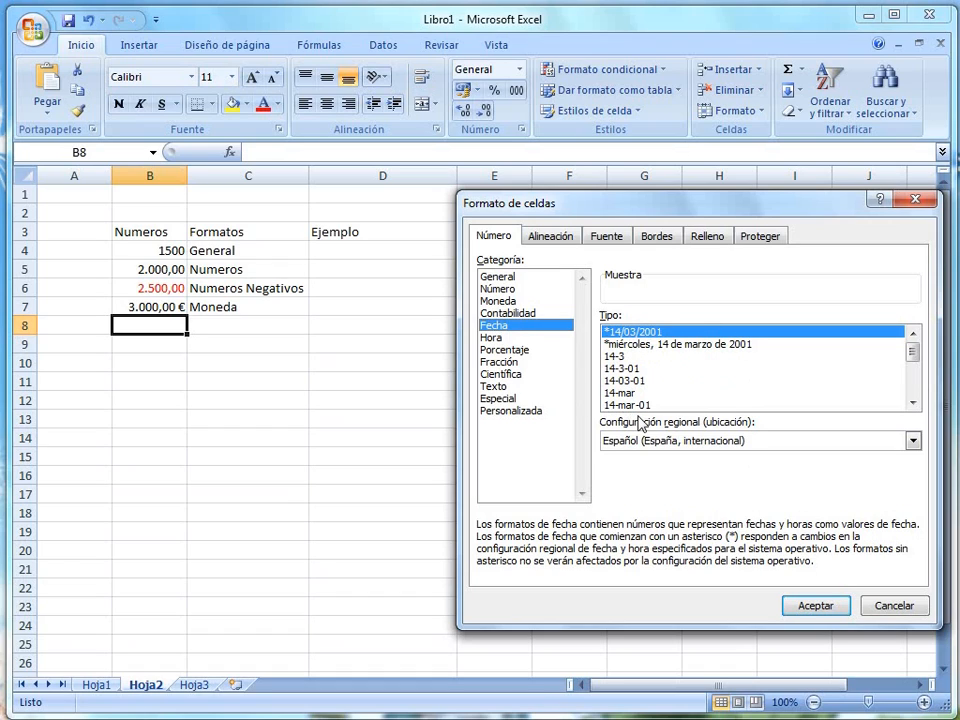
{"action": "left_click", "coordinate": [815, 608]}
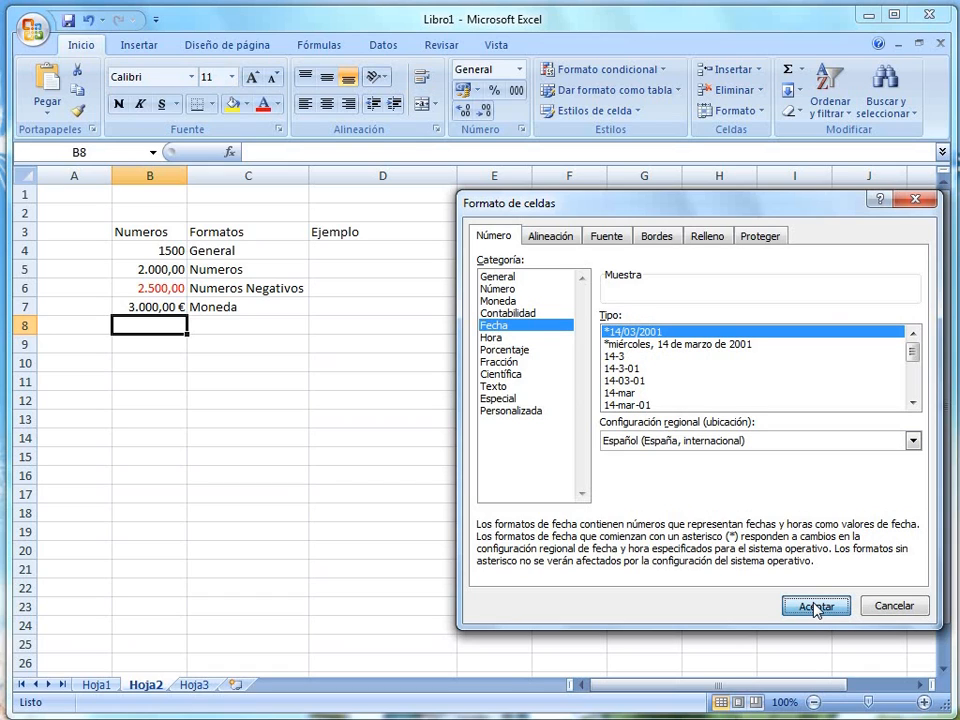
{"action": "left_click", "coordinate": [815, 608]}
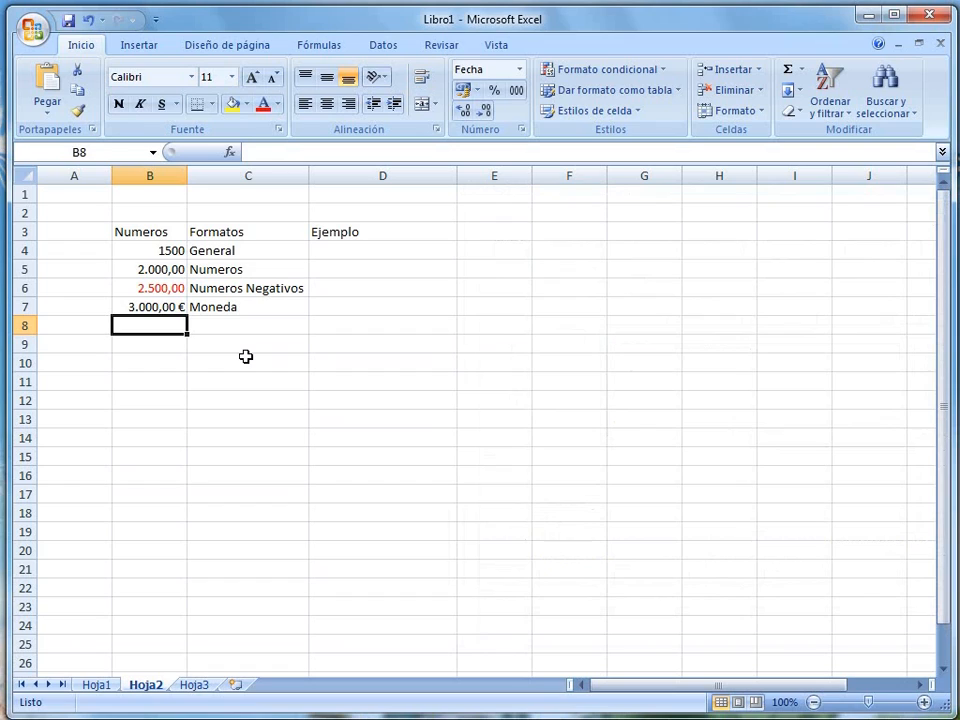
Enter the date 3/5/2014 in cell B8 and keep that cell selected
{"action": "type", "text": "3"}
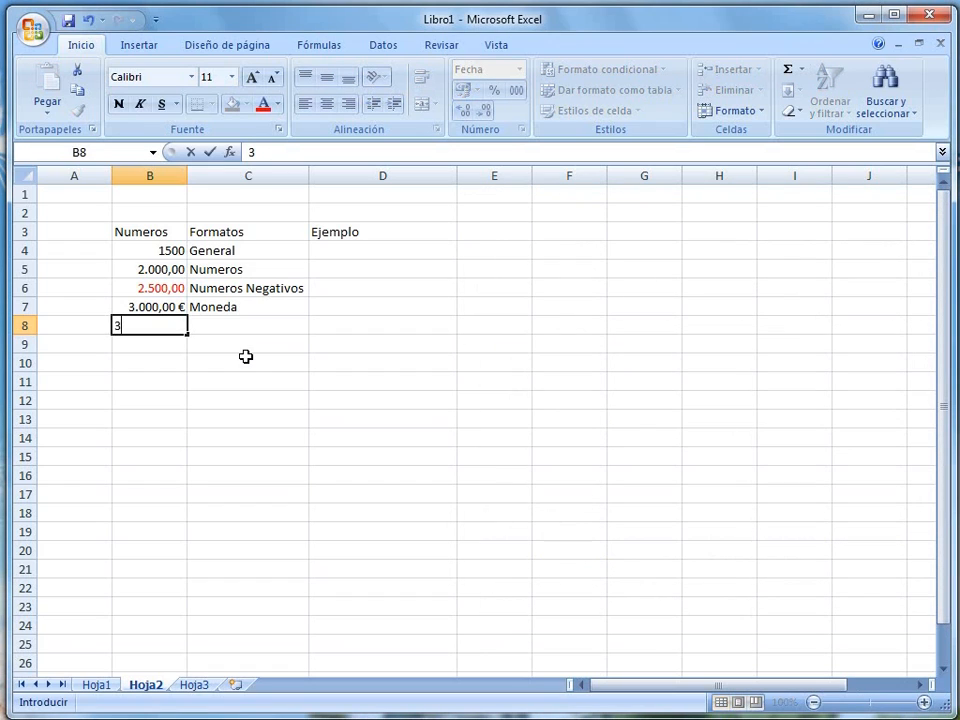
{"action": "type", "text": "/5/2014"}
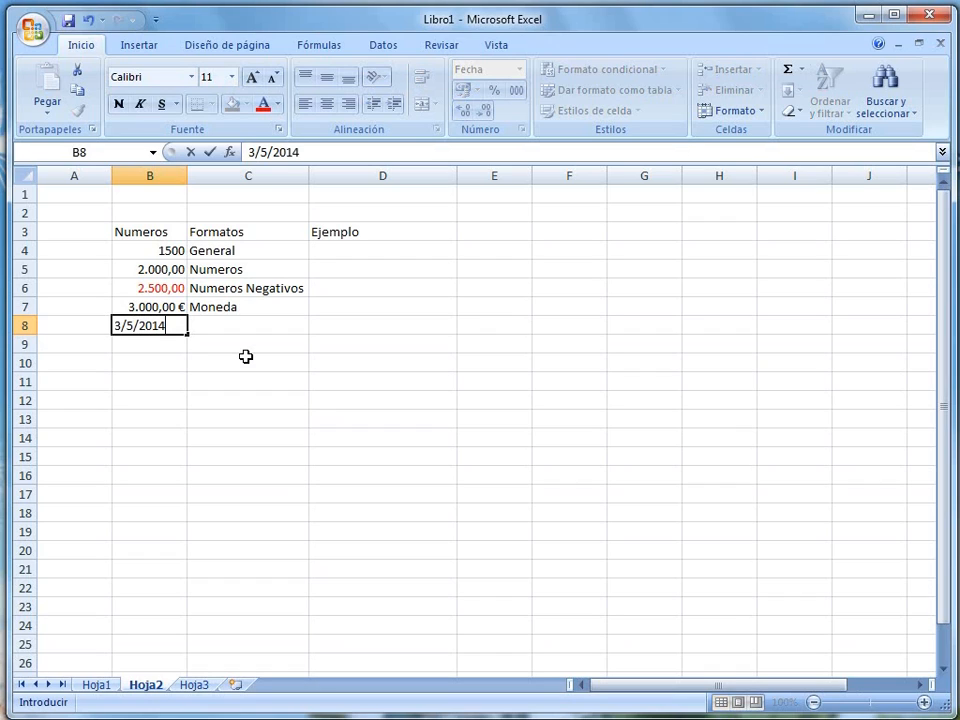
{"action": "key", "text": "Return"}
{"action": "key", "text": "Up"}
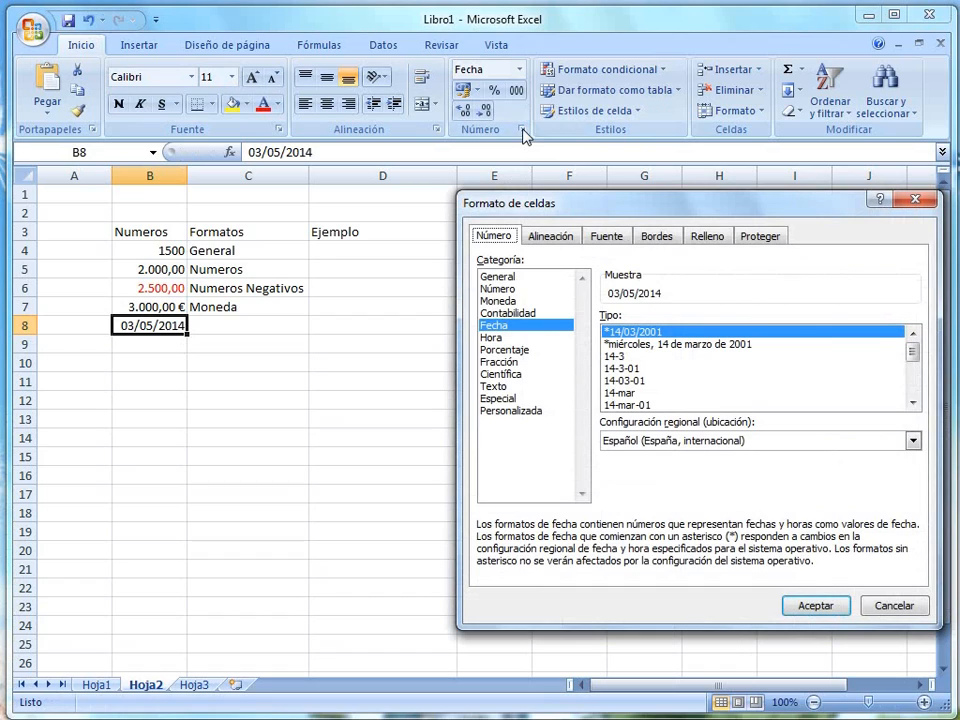
Preview several Fecha types for cell B8 and apply the long date type *miércoles, 14 de marzo de 2001
{"action": "left_click", "coordinate": [668, 346]}
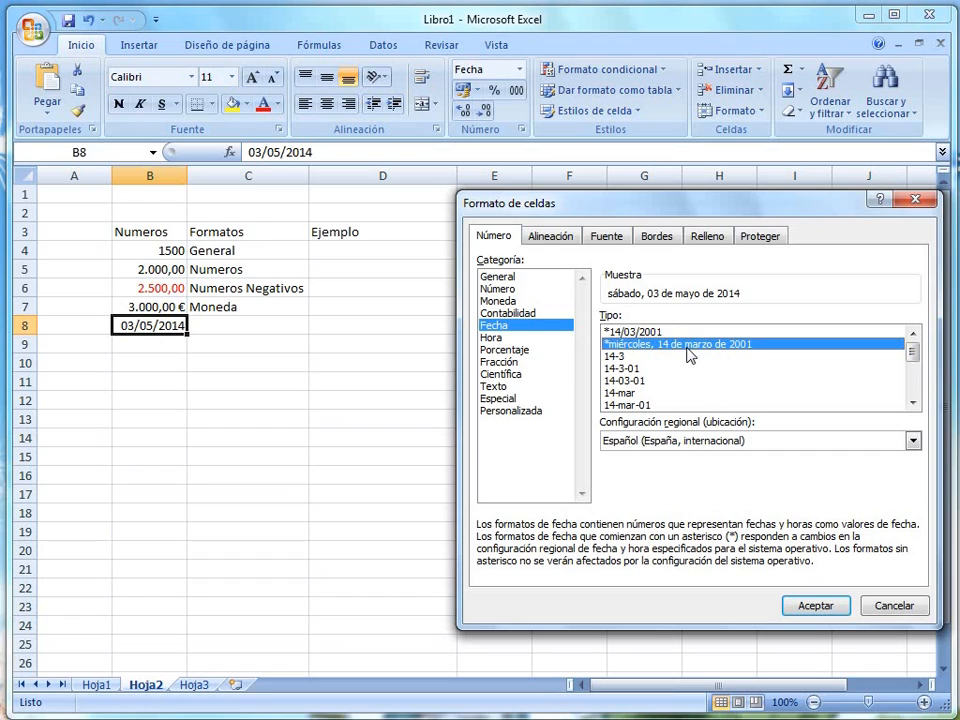
{"action": "left_click_drag", "start_coordinate": [913, 357], "coordinate": [917, 385]}
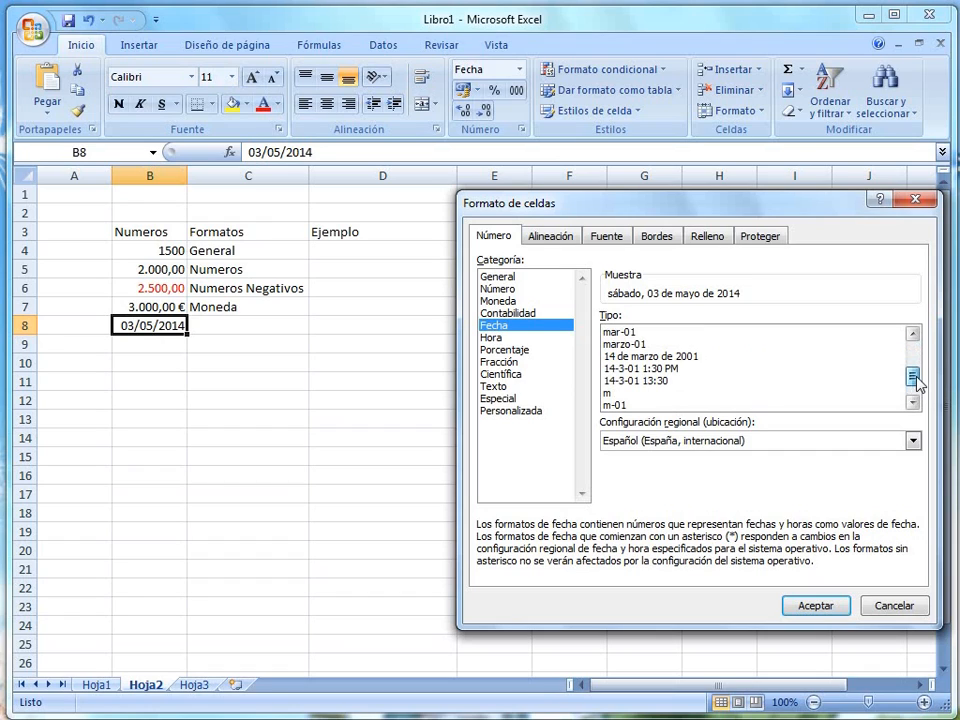
{"action": "left_click", "coordinate": [645, 356]}
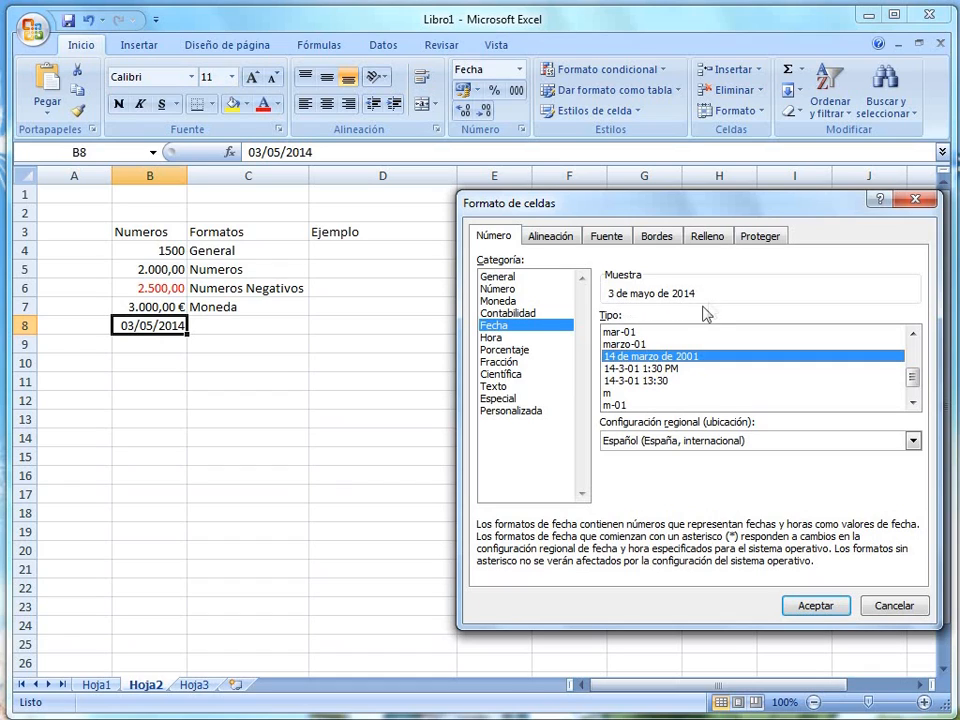
{"action": "left_click", "coordinate": [620, 405]}
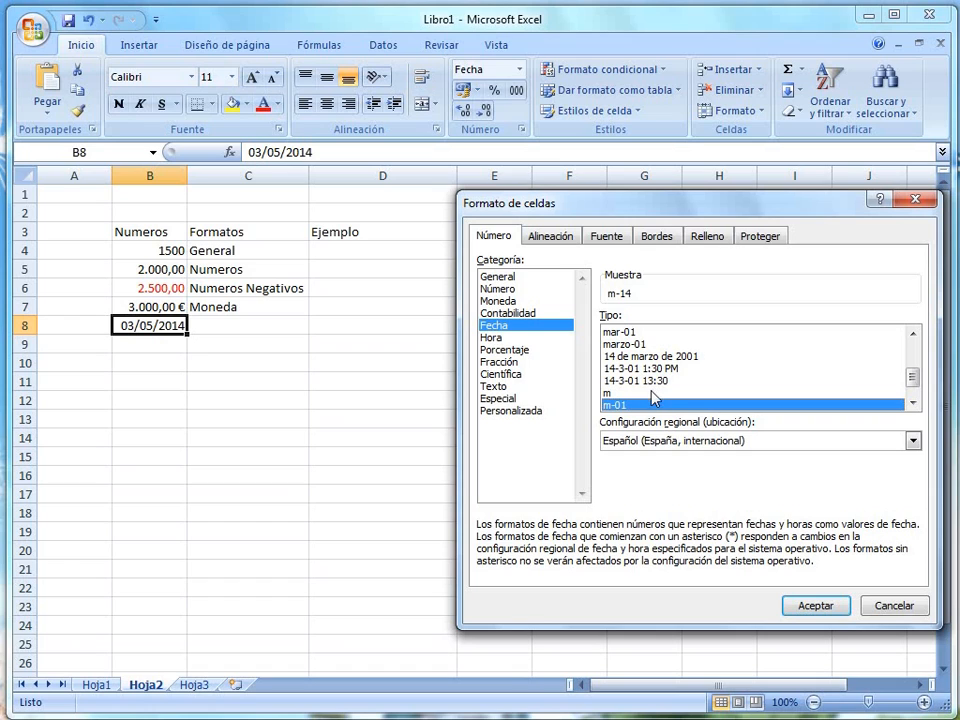
{"action": "scroll", "coordinate": [651, 397], "scroll_direction": "up", "scroll_amount": 1}
{"action": "scroll", "coordinate": [654, 396], "scroll_direction": "up", "scroll_amount": 2}
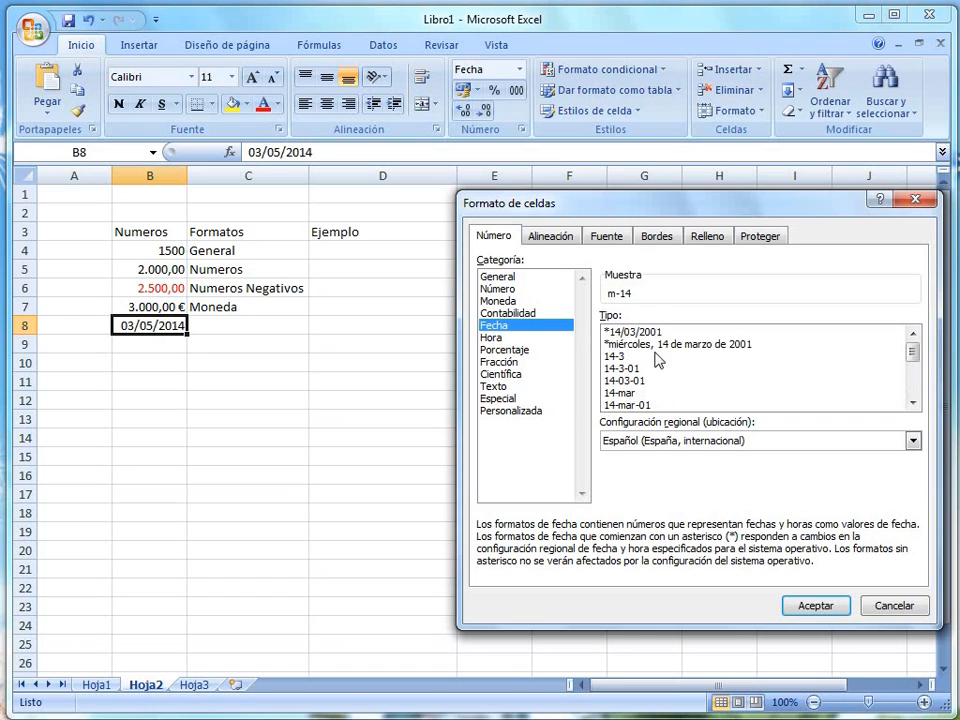
{"action": "left_click", "coordinate": [665, 345]}
{"action": "left_click", "coordinate": [815, 607]}
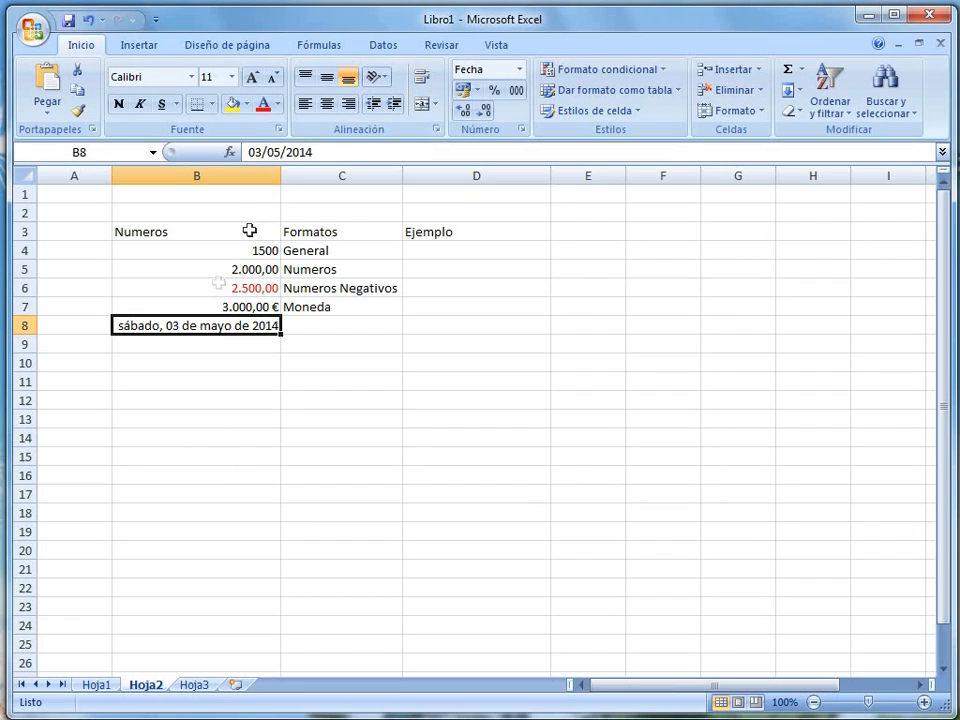
Check the stored date in cell B8 and copy that cell into cell B9
{"action": "left_click", "coordinate": [367, 152]}
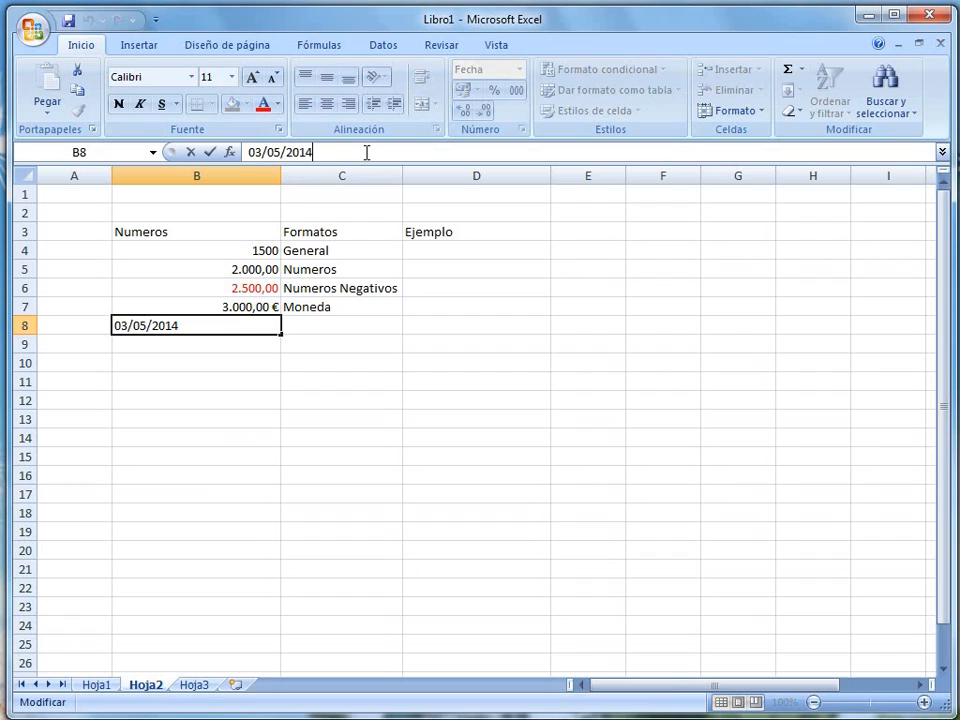
{"action": "left_click", "coordinate": [185, 397]}
{"action": "left_click", "coordinate": [220, 328]}
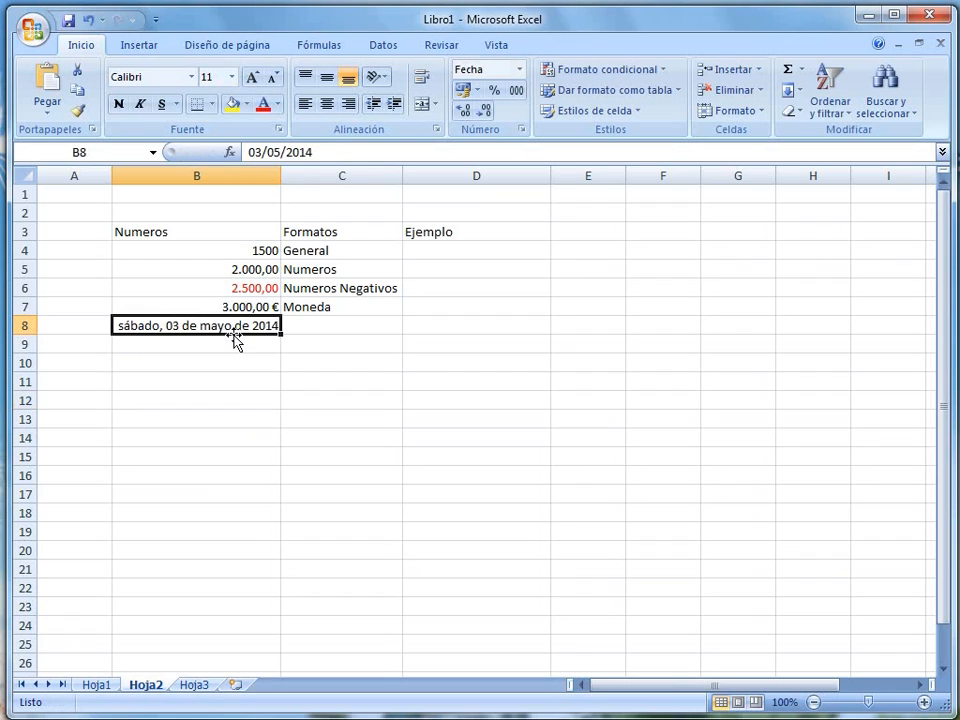
{"action": "key", "text": "ctrl+c"}
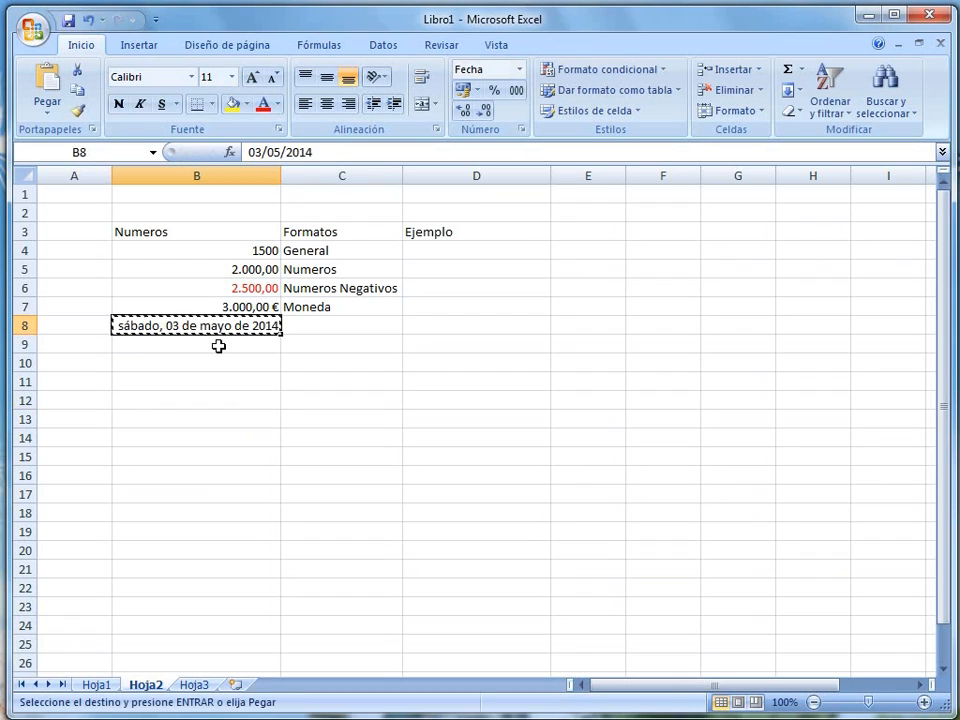
{"action": "left_click", "coordinate": [217, 344]}
{"action": "key", "text": "ctrl+v"}
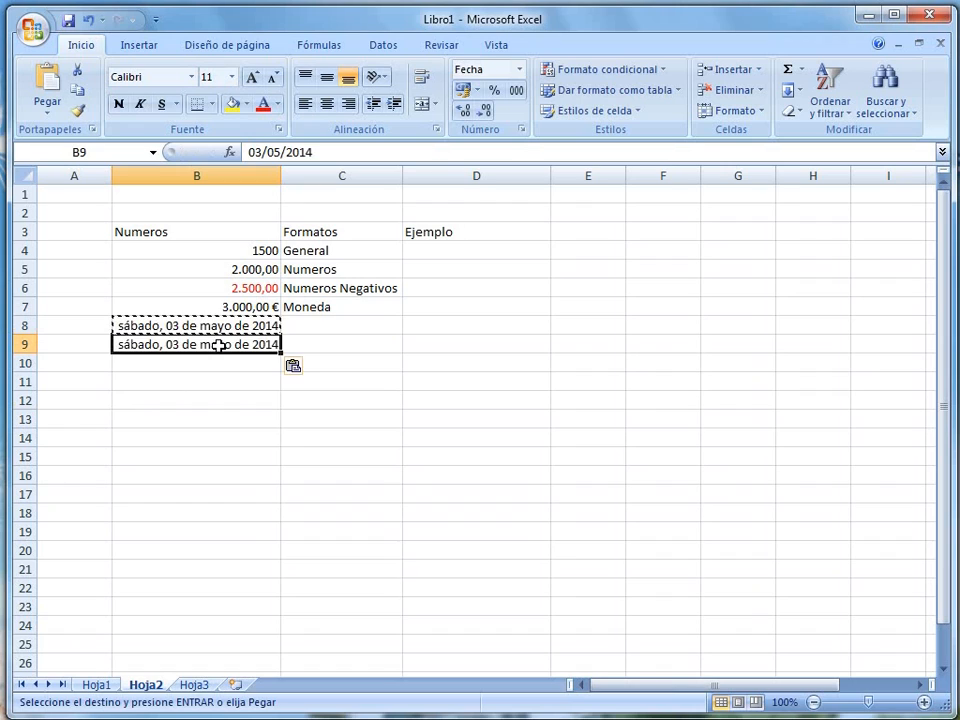
Change the date in cell B9 to 03/05/2015 and keep that cell selected
{"action": "left_click", "coordinate": [364, 155]}
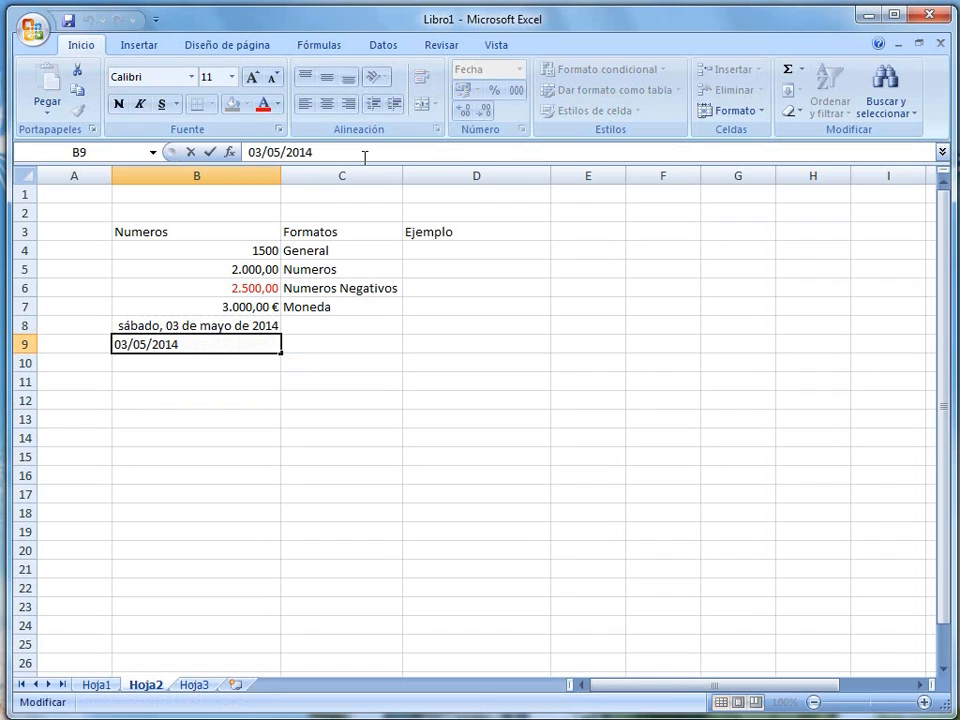
{"action": "key", "text": "BackSpace"}
{"action": "type", "text": "5"}
{"action": "key", "text": "Return"}
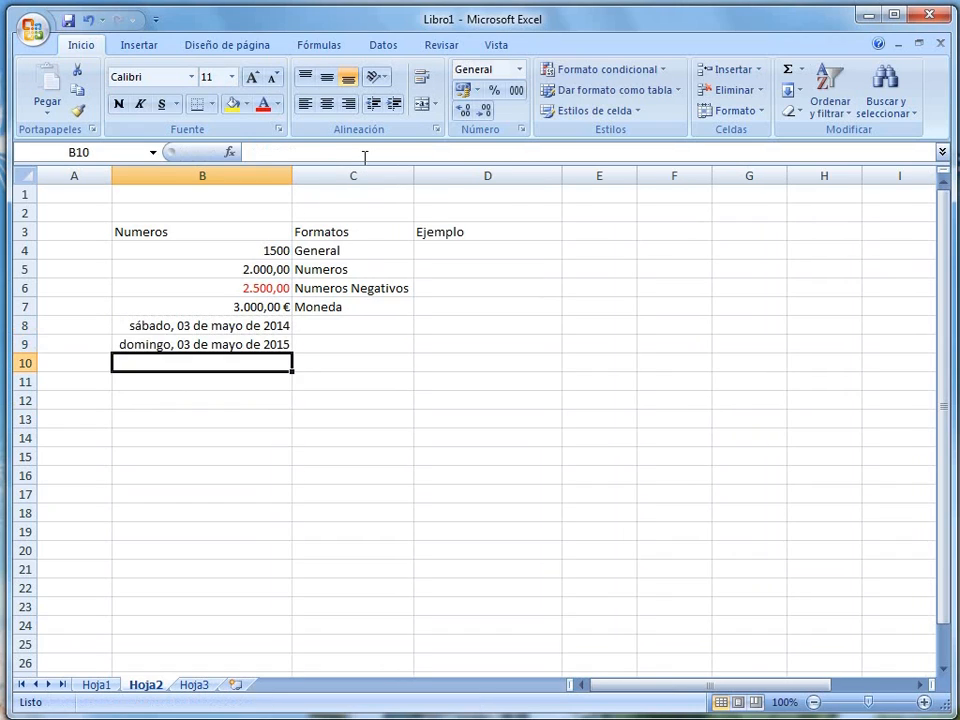
{"action": "key", "text": "Up"}
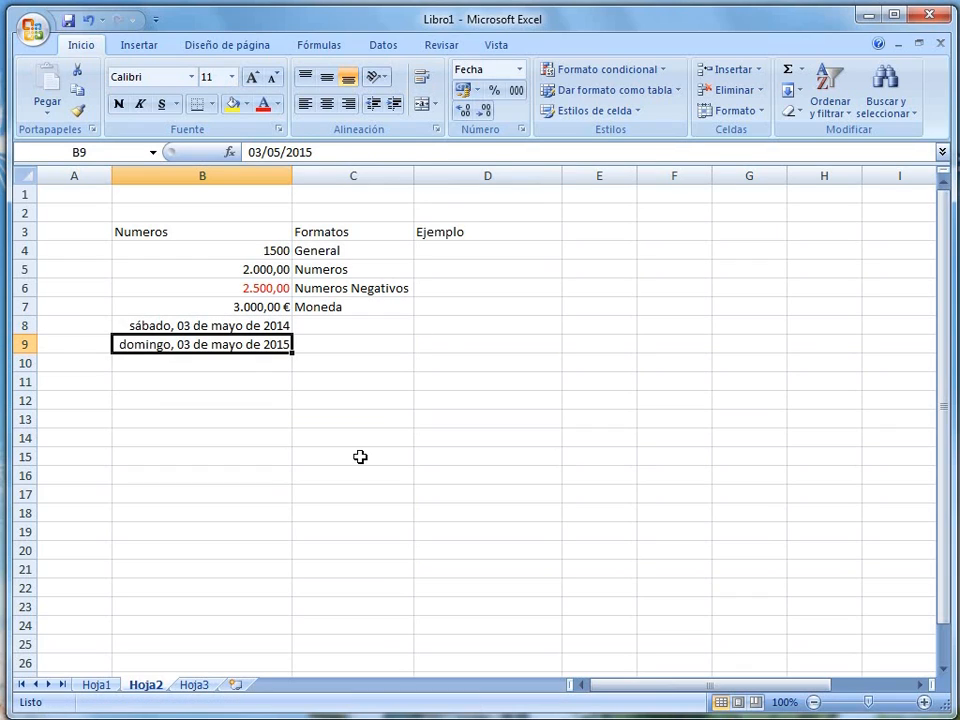
{"action": "left_click", "coordinate": [356, 320]}
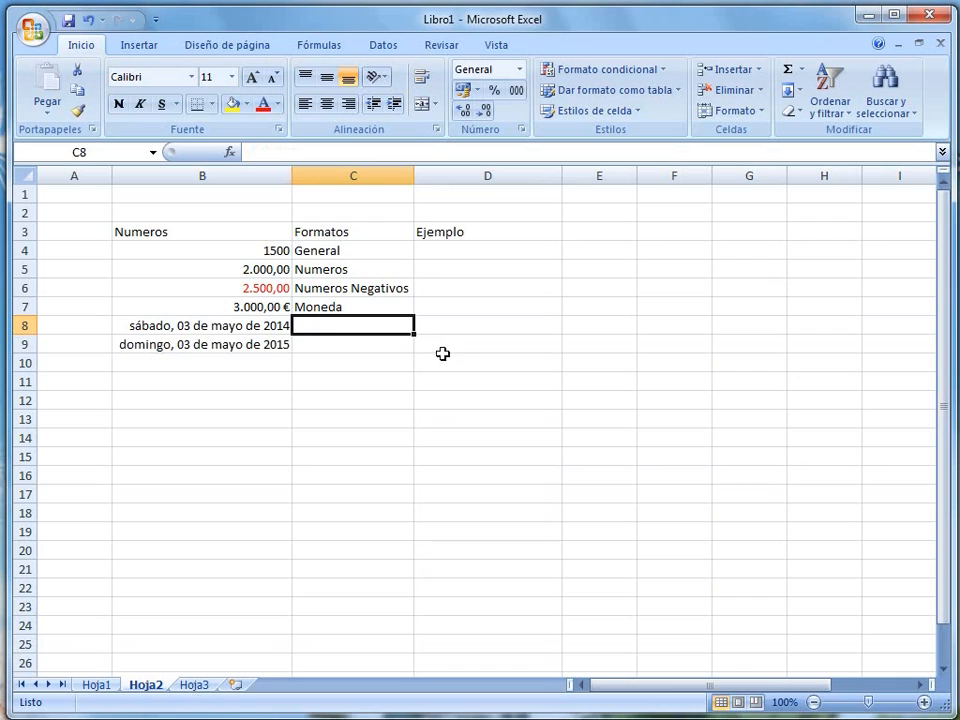
{"action": "left_click", "coordinate": [223, 344]}
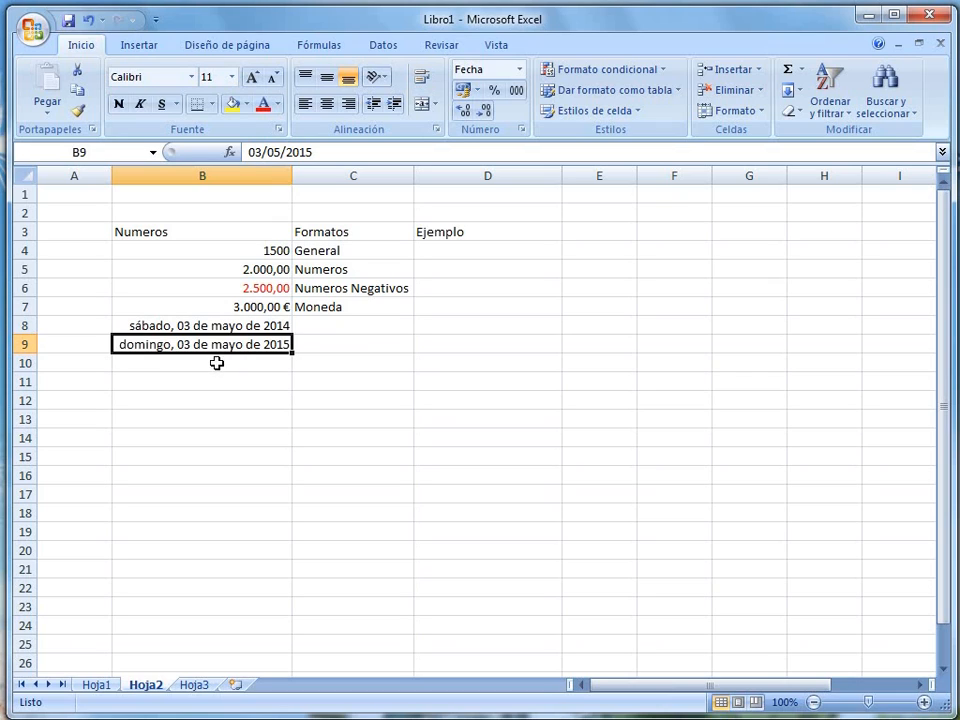
{"action": "left_click", "coordinate": [217, 362]}
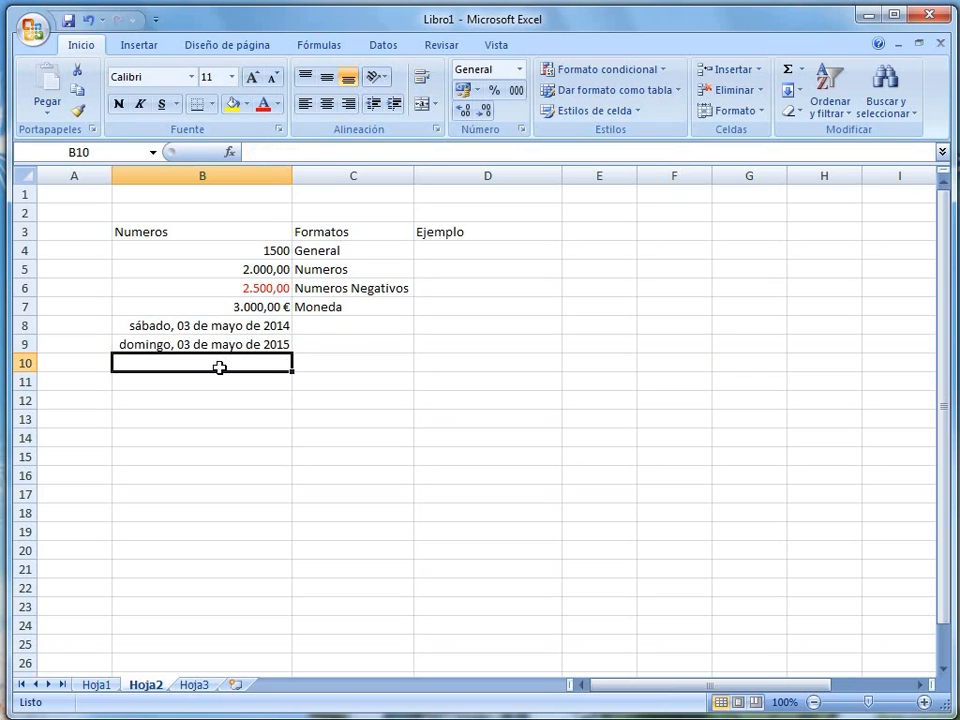
{"action": "left_click", "coordinate": [372, 328]}
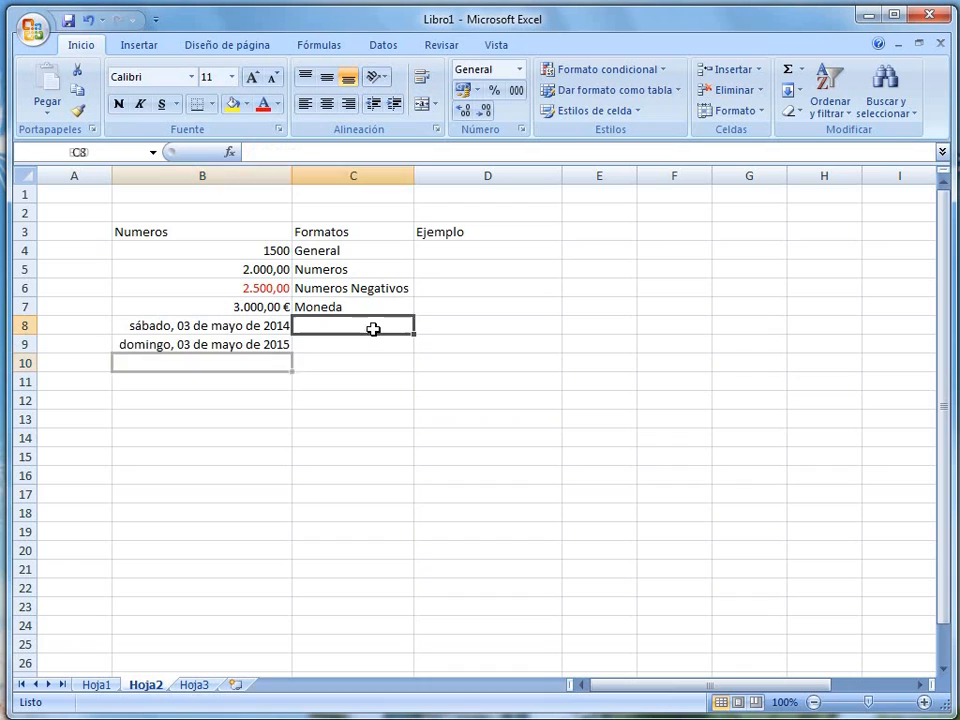
{"action": "left_click", "coordinate": [248, 361]}
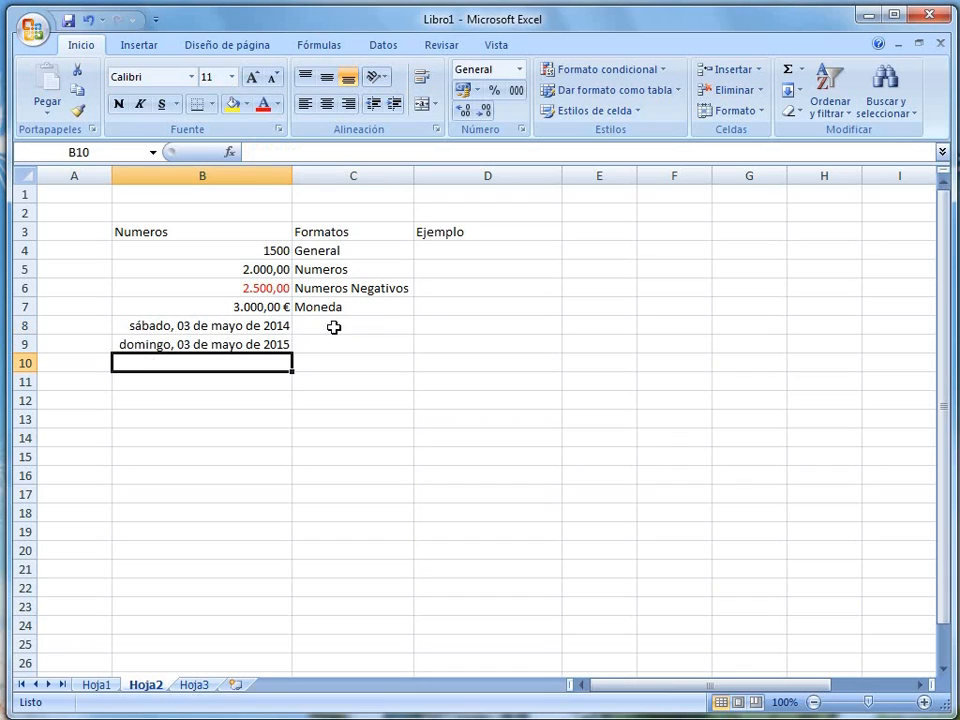
Enter Fecha as the format label in cells C8 and C9
{"action": "left_click", "coordinate": [333, 327]}
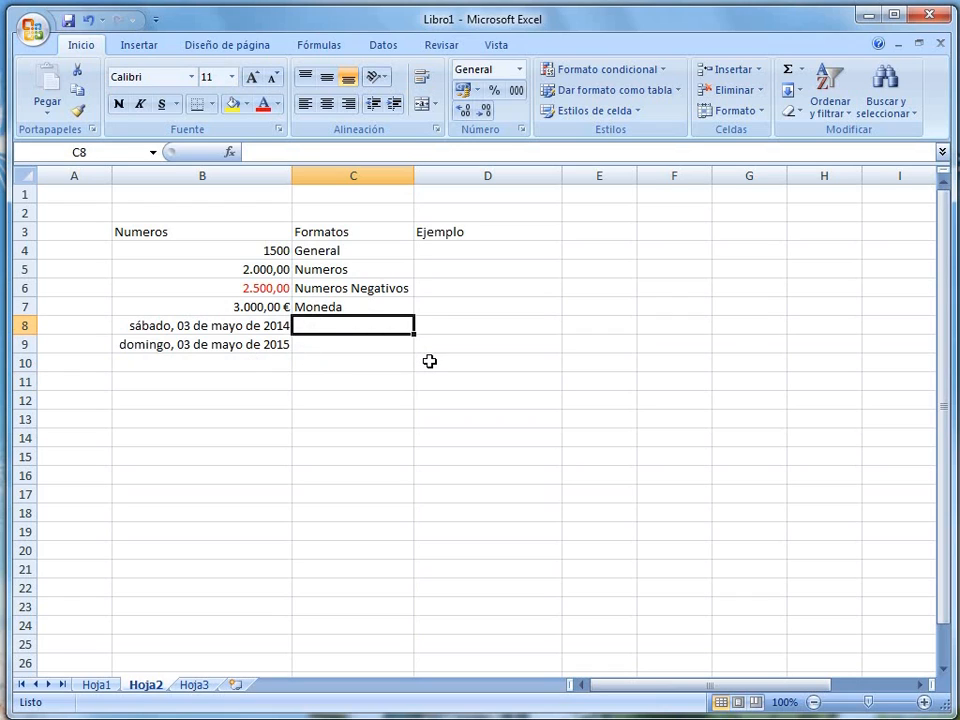
{"action": "type", "text": "Fecha"}
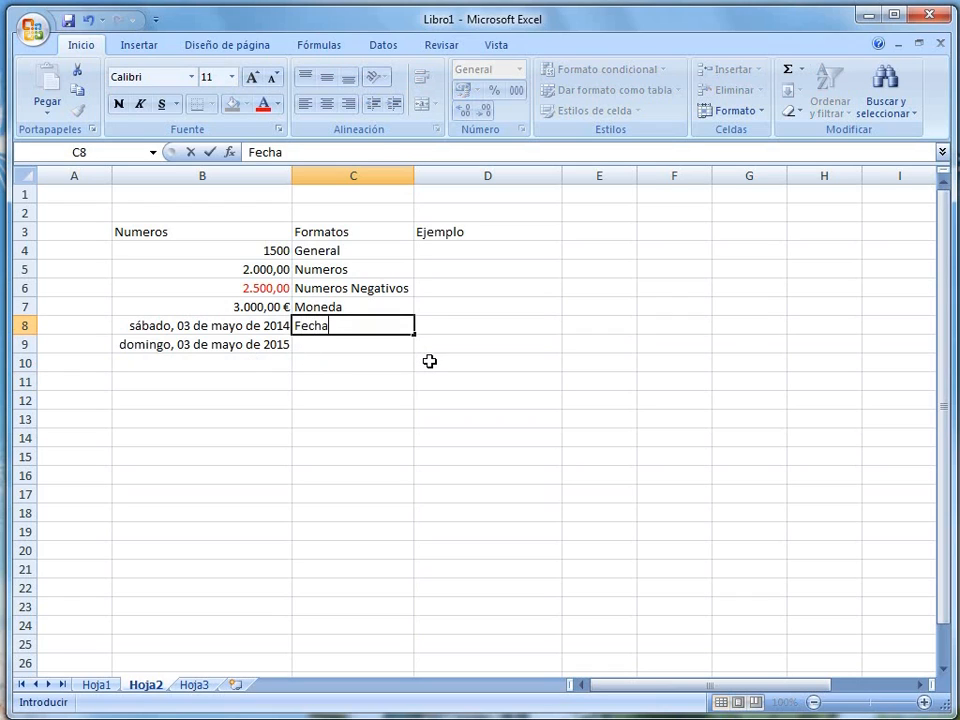
{"action": "key", "text": "Return"}
{"action": "type", "text": "Fecha"}
{"action": "key", "text": "Return"}
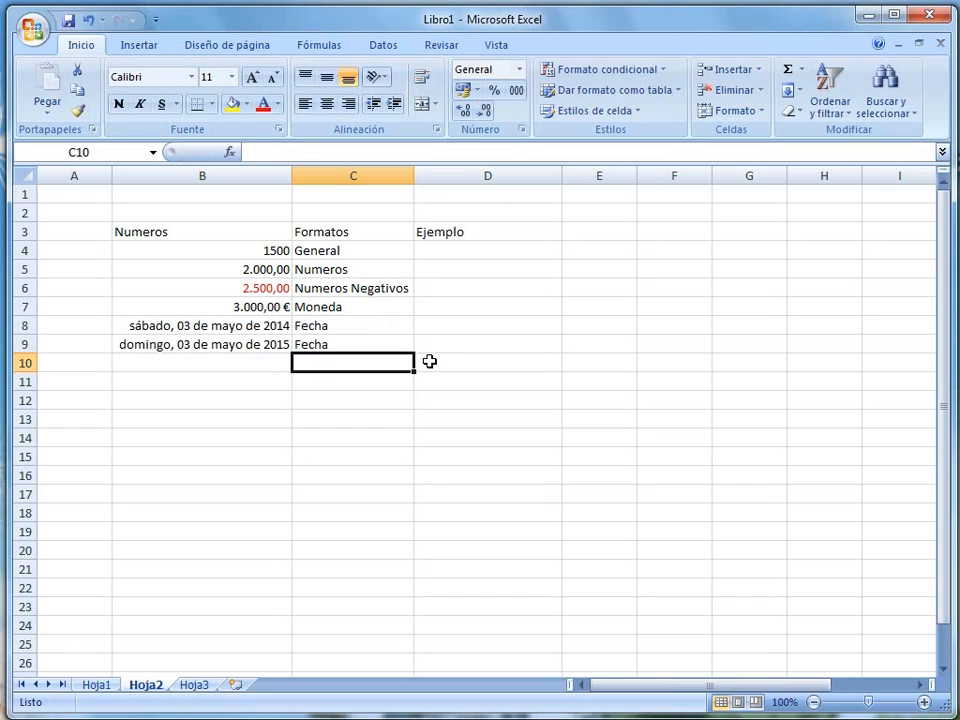
Format cell B10, below the two dates, as Porcentaje with 2 decimal places
{"action": "key", "text": "Left"}
{"action": "left_click", "coordinate": [199, 328]}
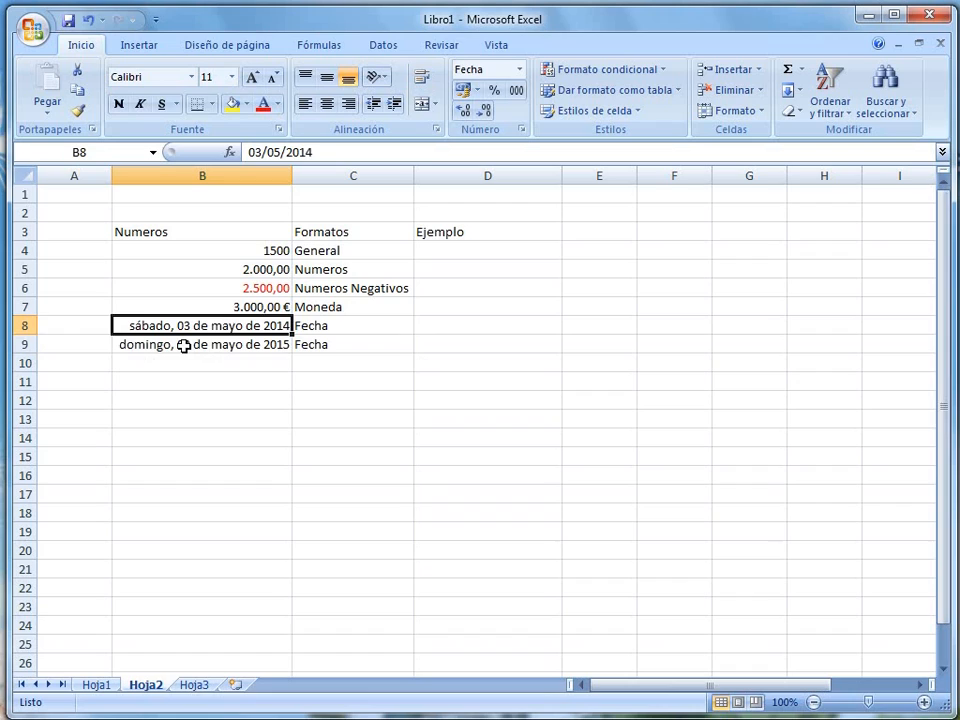
{"action": "left_click", "coordinate": [184, 344]}
{"action": "key", "text": "Return"}
{"action": "left_click", "coordinate": [521, 130]}
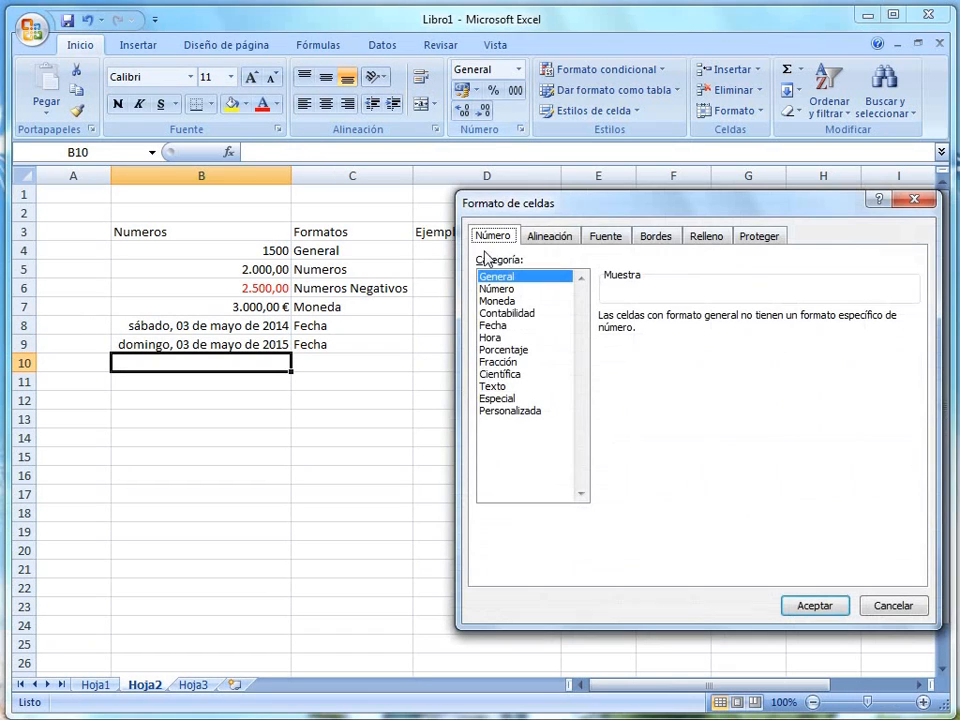
{"action": "left_click", "coordinate": [517, 350]}
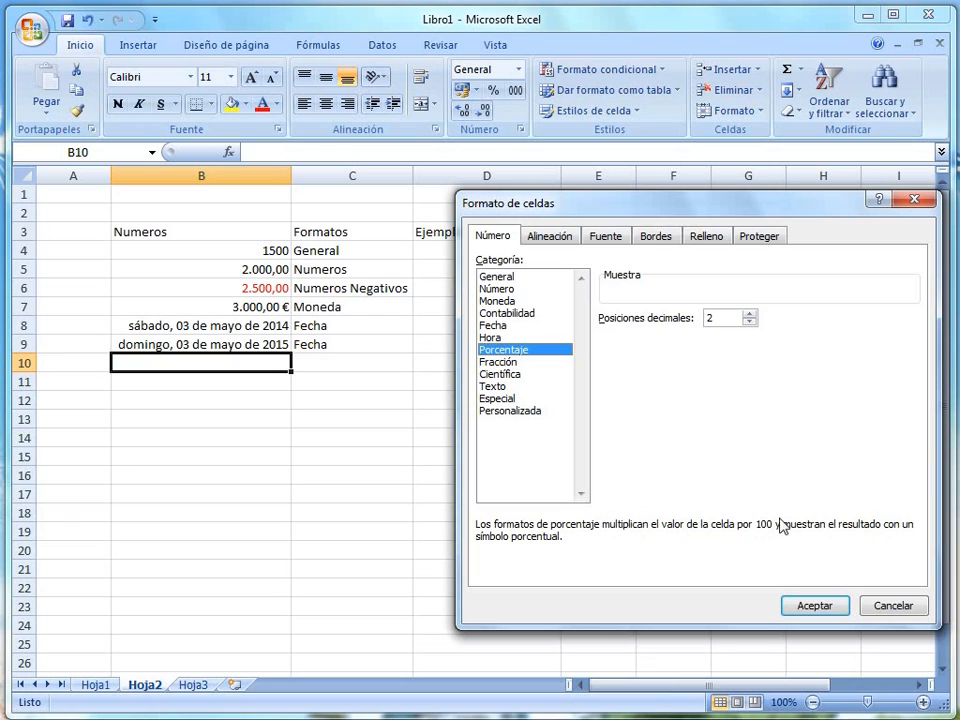
{"action": "left_click", "coordinate": [812, 606]}
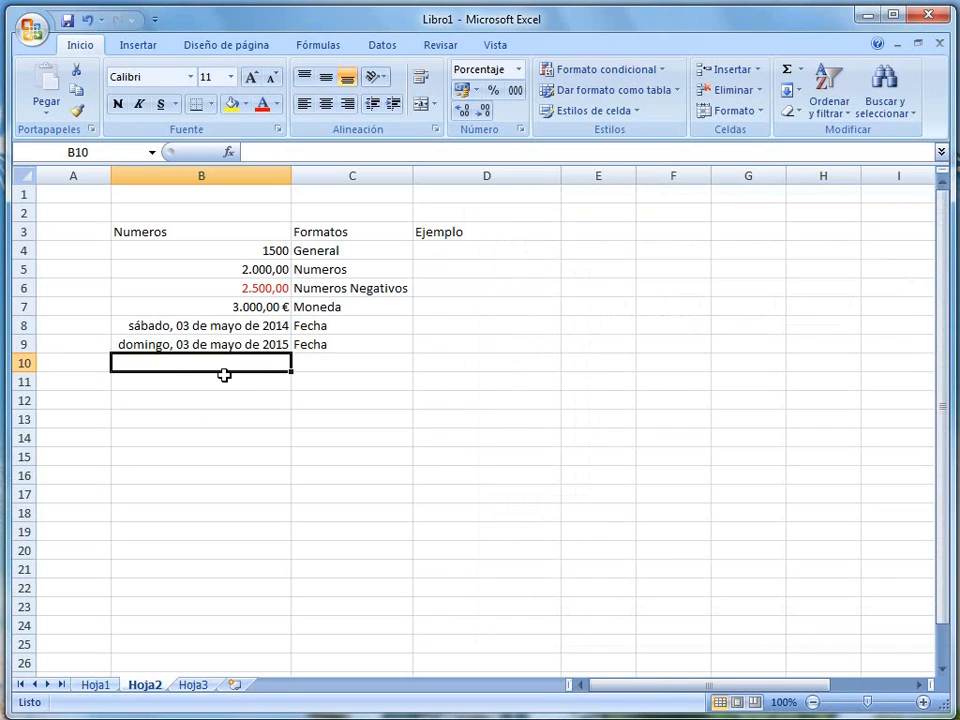
Enter 0,5% in cell B10 and keep that cell selected
{"action": "type", "text": "0,"}
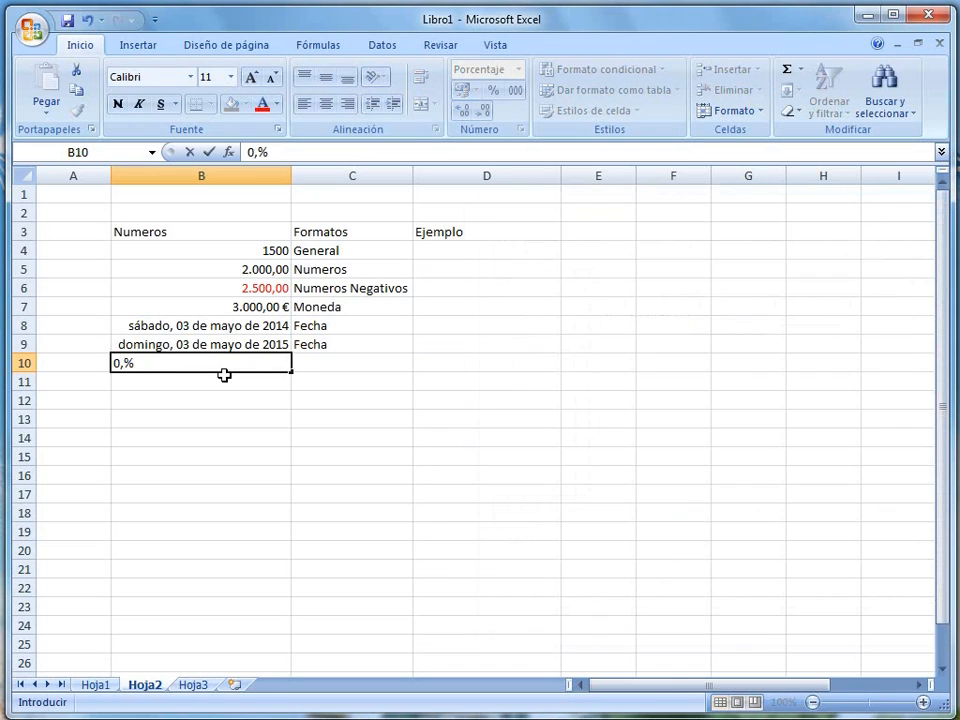
{"action": "type", "text": "5"}
{"action": "key", "text": "Return"}
{"action": "key", "text": "Up"}
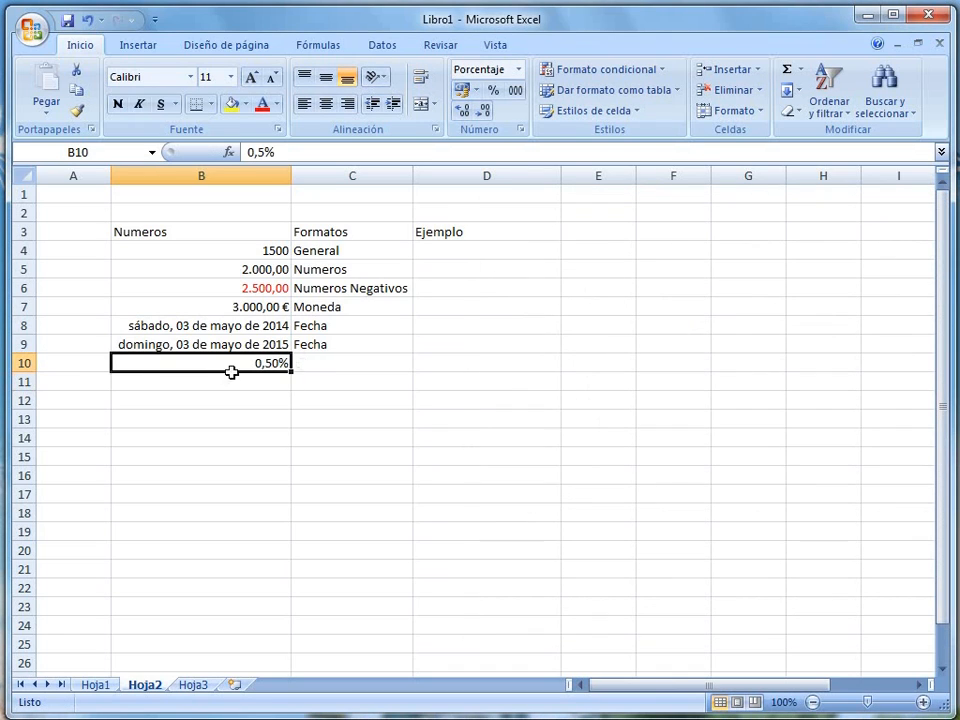
Enter Porcentaje in cell C10 as the format label
{"action": "left_click", "coordinate": [335, 359]}
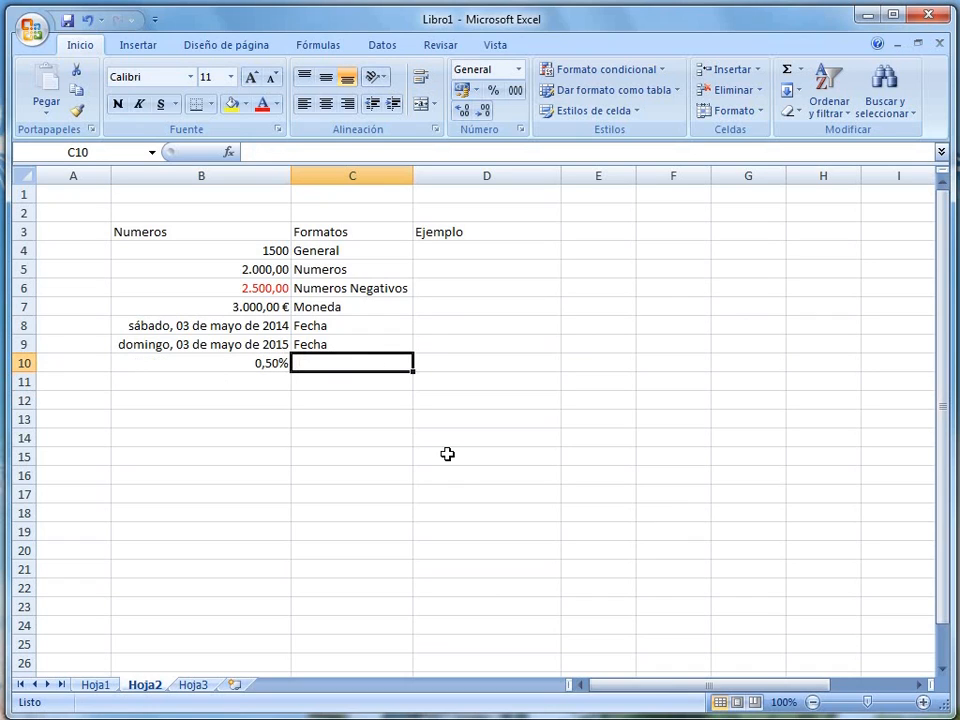
{"action": "type", "text": "Pors"}
{"action": "key", "text": "BackSpace"}
{"action": "type", "text": "centaje"}
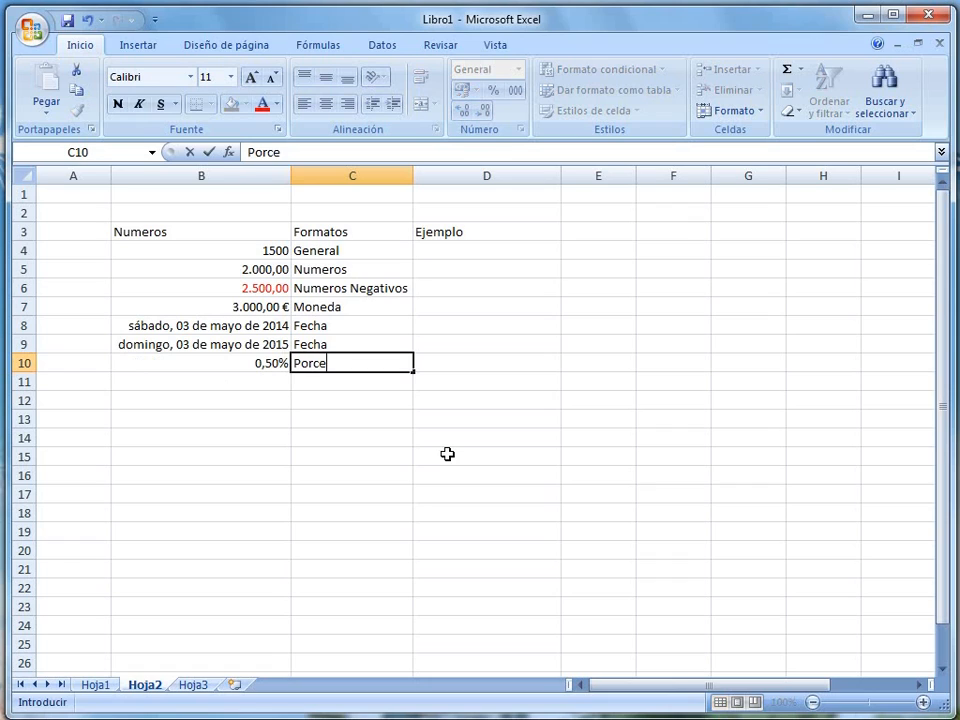
{"action": "key", "text": "Return"}
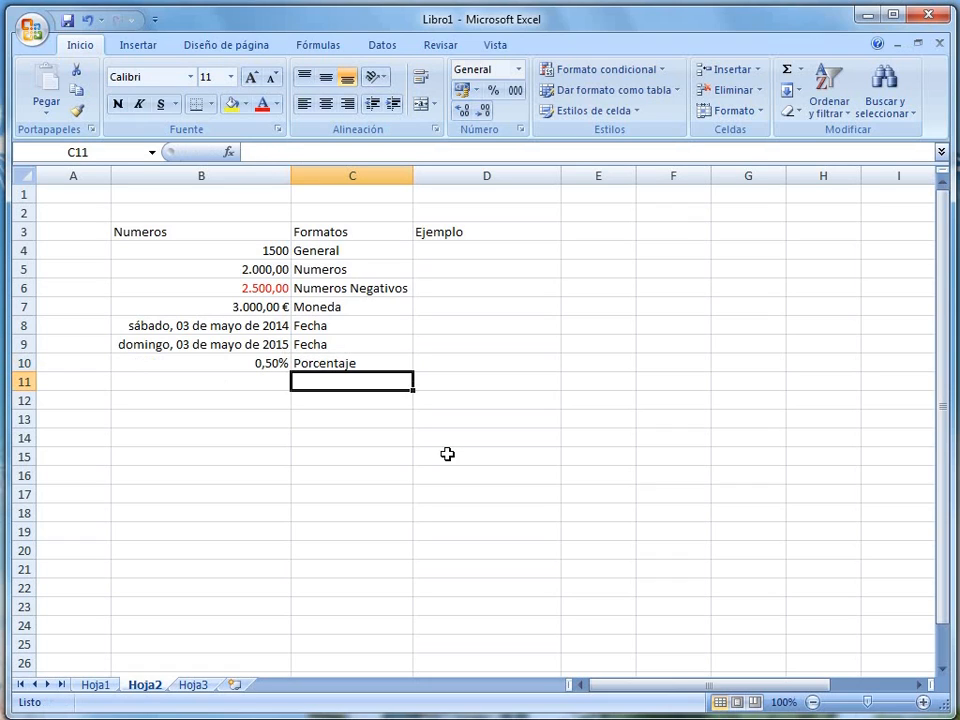
{"action": "key", "text": "Up"}
{"action": "key", "text": "Left"}
{"action": "key", "text": "Right"}
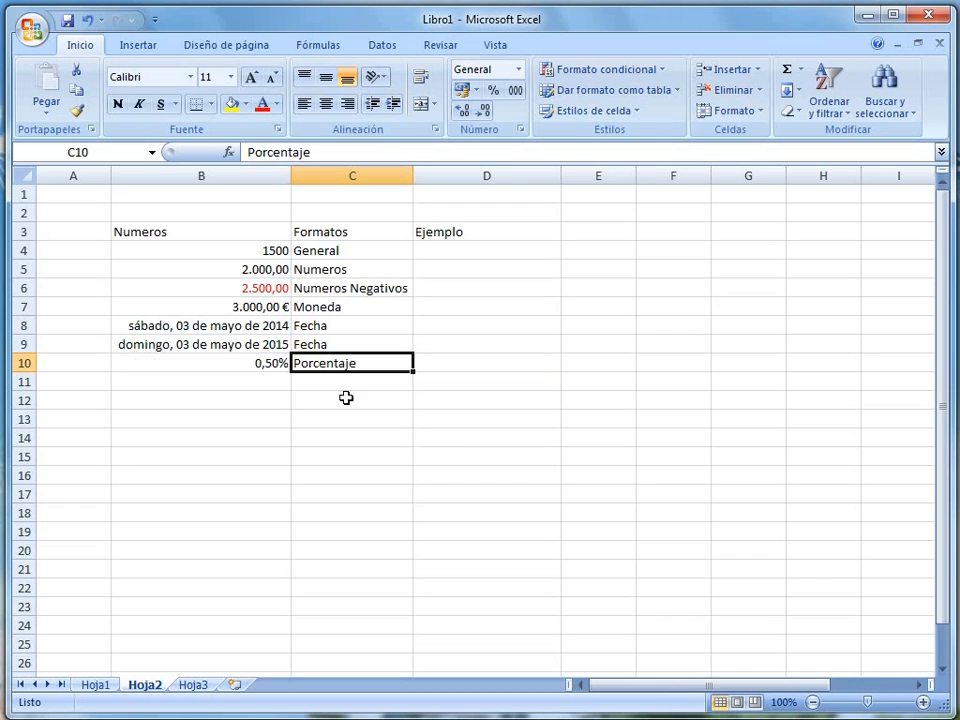
{"action": "left_click", "coordinate": [265, 364]}
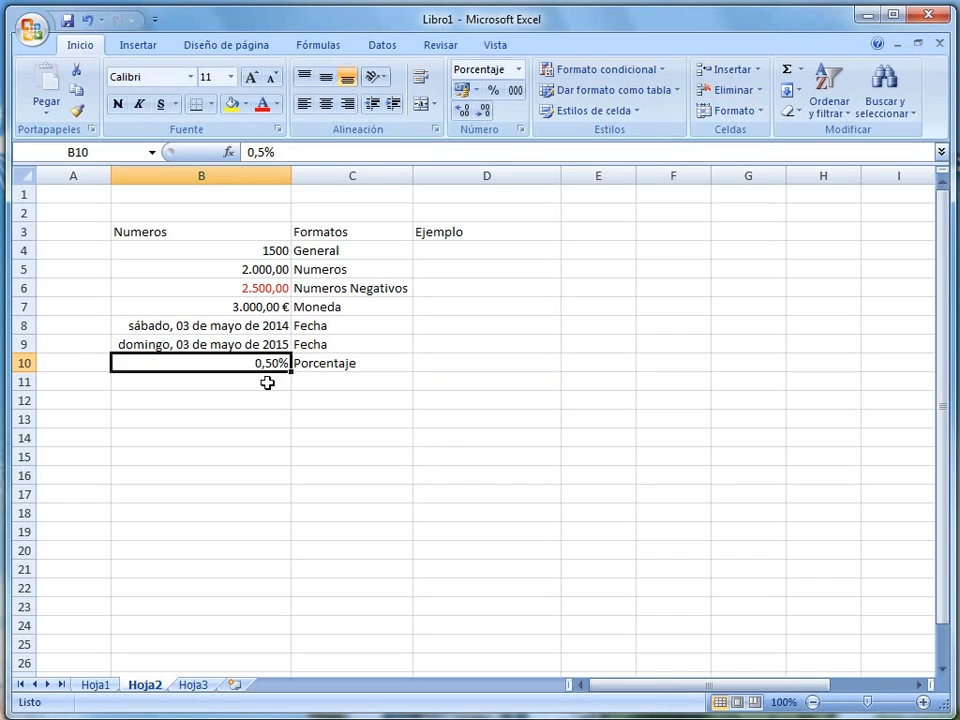
{"action": "left_click", "coordinate": [272, 379]}
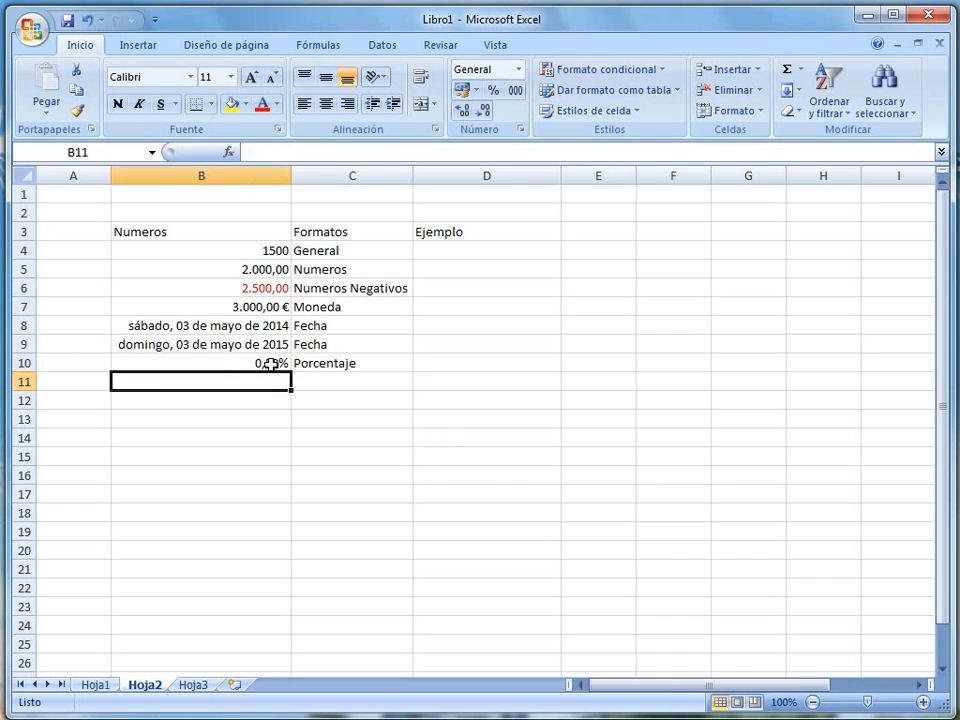
{"action": "key", "text": "Up"}
{"action": "key", "text": "Right"}
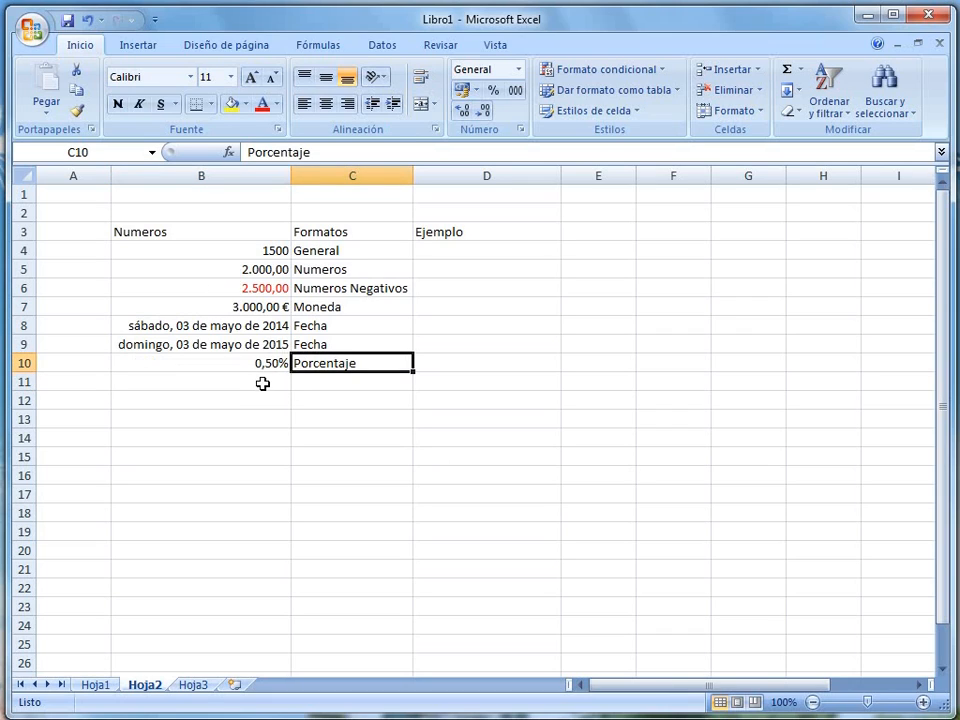
{"action": "left_click", "coordinate": [266, 379]}
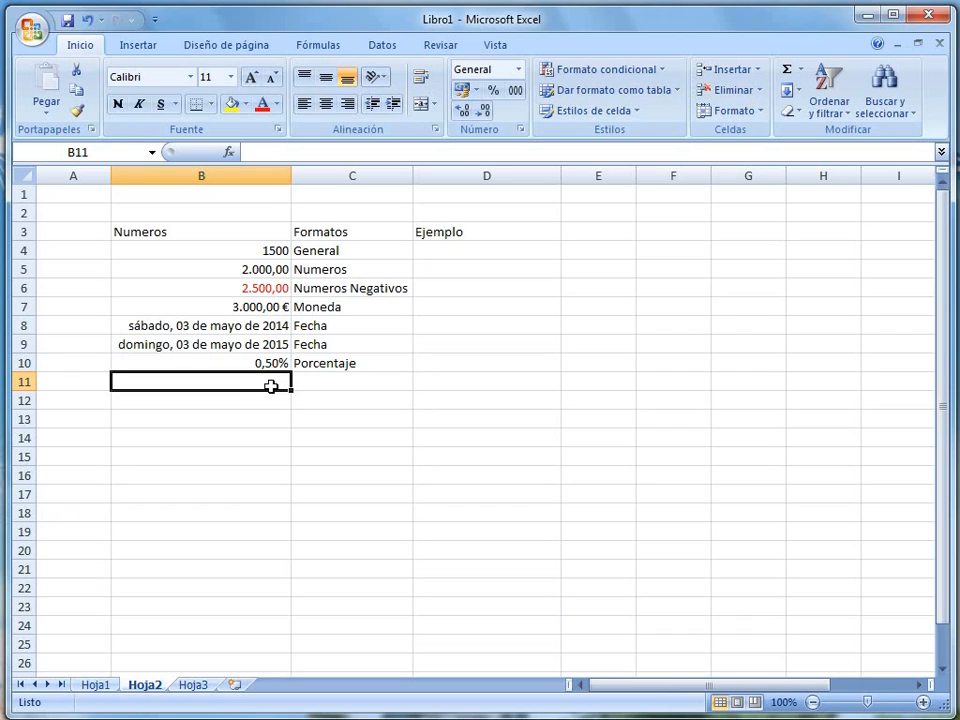
Enter 3500 in cell B11 and format that cell as Científica with 2 decimal places
{"action": "type", "text": "3500"}
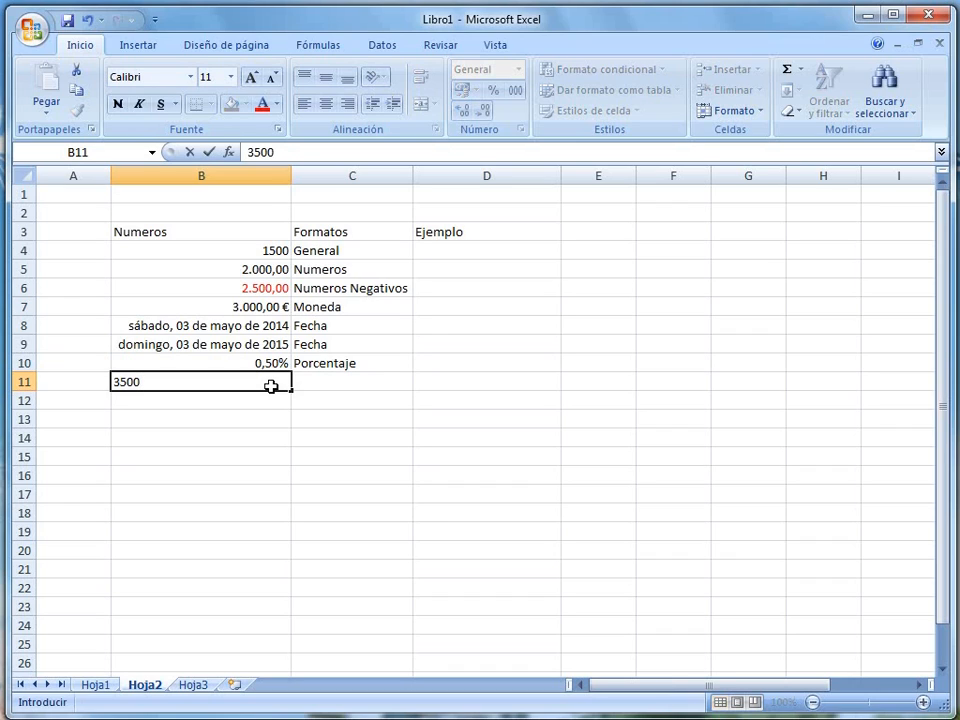
{"action": "key", "text": "Return"}
{"action": "left_click", "coordinate": [272, 386]}
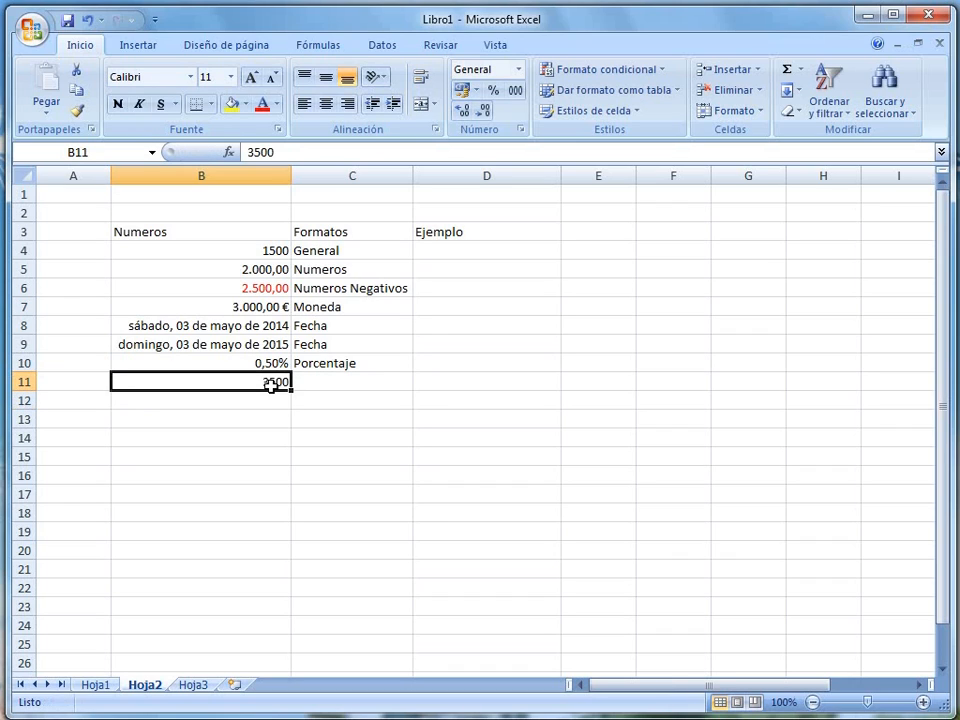
{"action": "left_click", "coordinate": [520, 129]}
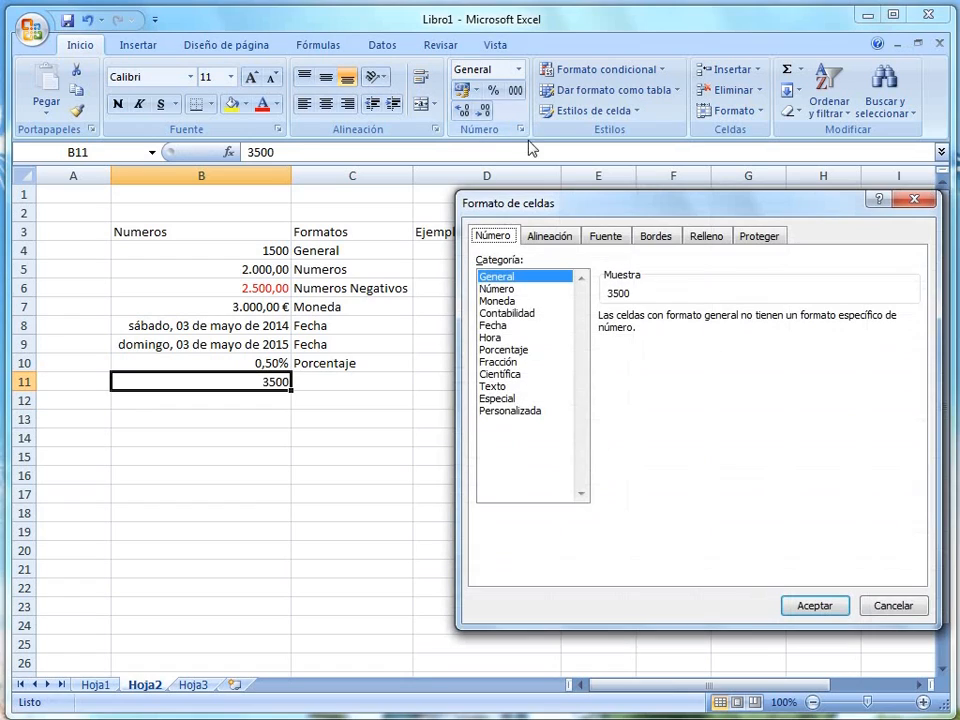
{"action": "left_click", "coordinate": [519, 374]}
{"action": "left_click_drag", "start_coordinate": [612, 201], "coordinate": [639, 202]}
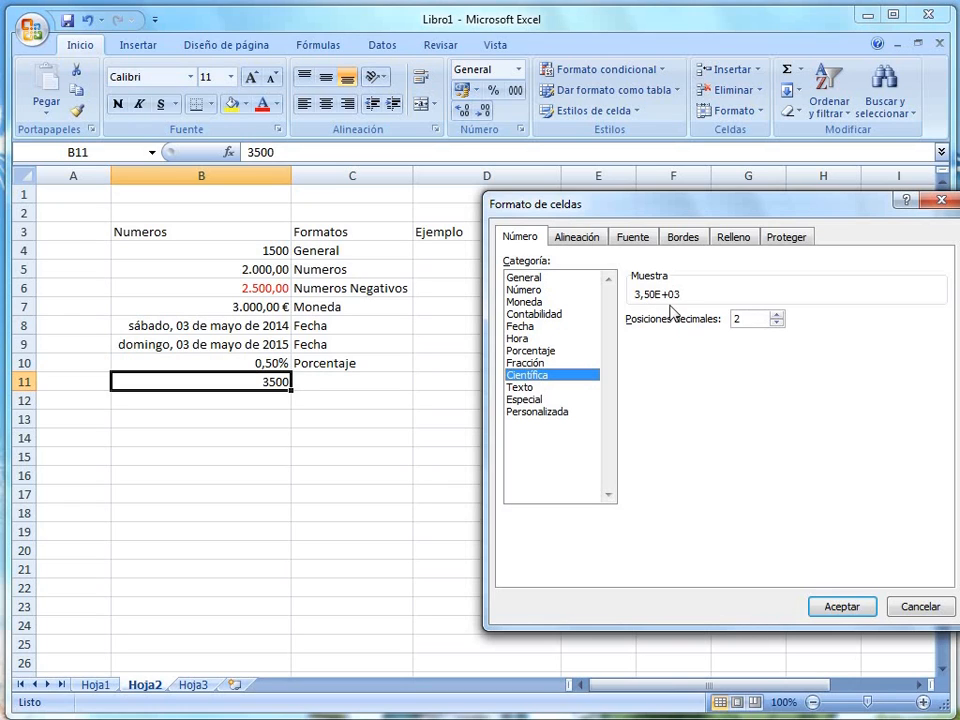
{"action": "left_click", "coordinate": [845, 612]}
Enter Cientifico in cell C11 as the format label and return to cell B11
{"action": "left_click", "coordinate": [349, 381]}
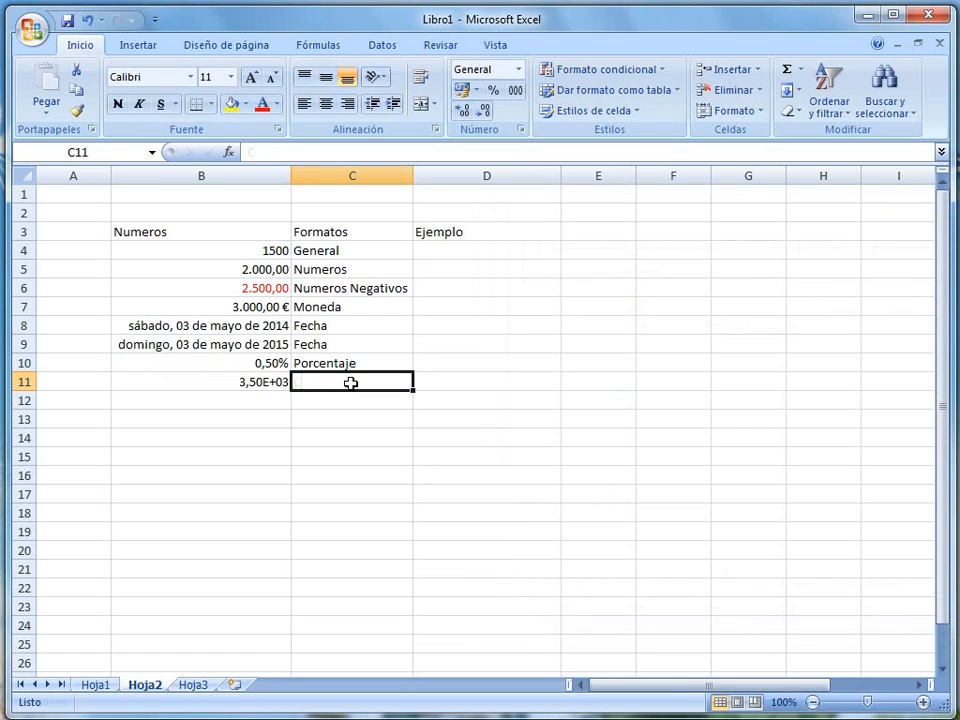
{"action": "type", "text": "Cienti"}
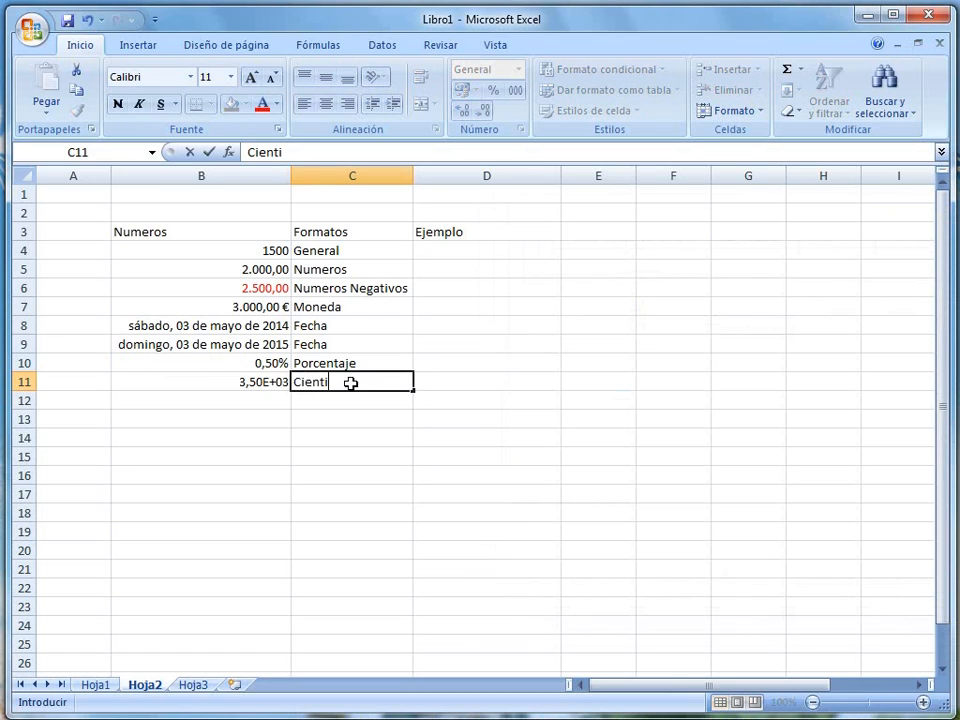
{"action": "type", "text": "fico"}
{"action": "key", "text": "Return"}
{"action": "key", "text": "Up"}
{"action": "key", "text": "Left"}
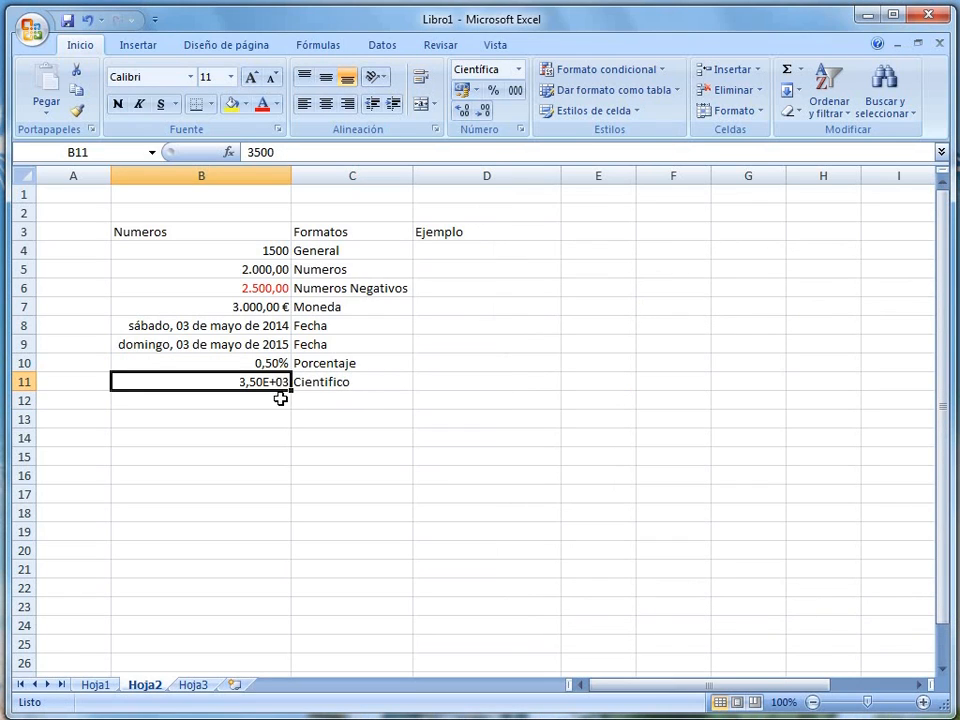
Format cell B12 as Fracción of type Hasta un dígito (1/4) and enter 1/4 in it
{"action": "left_click", "coordinate": [281, 400]}
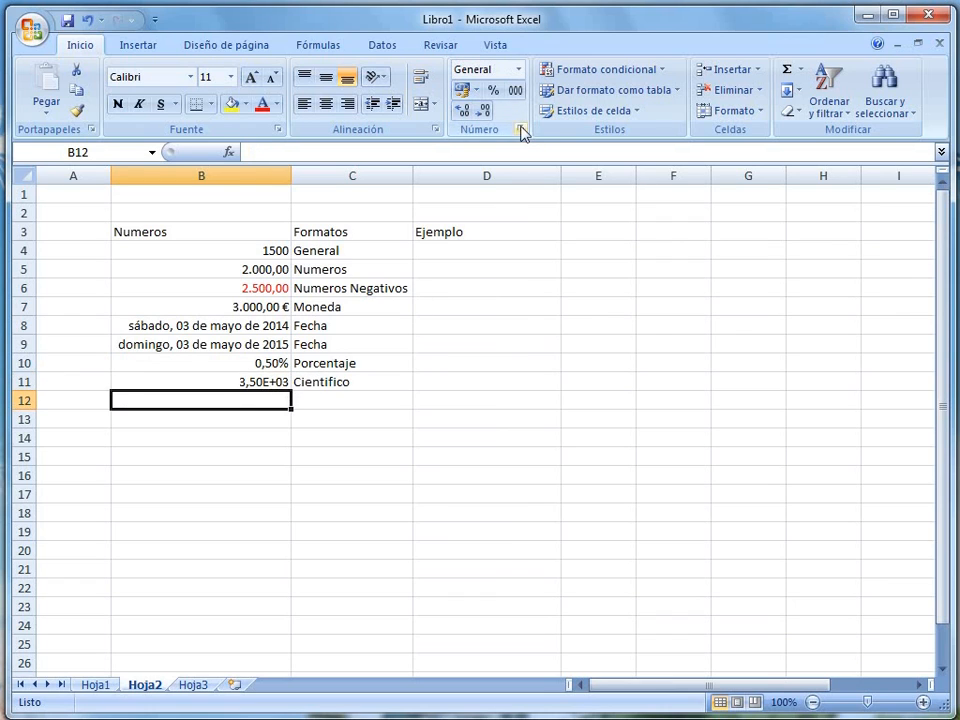
{"action": "left_click", "coordinate": [521, 131]}
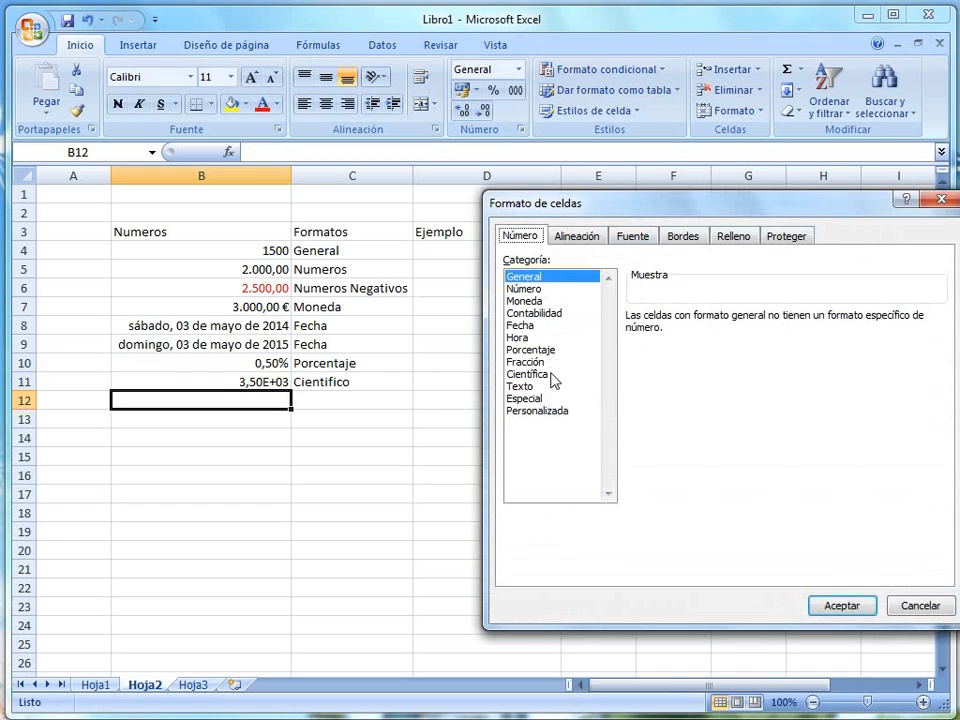
{"action": "left_click", "coordinate": [552, 365]}
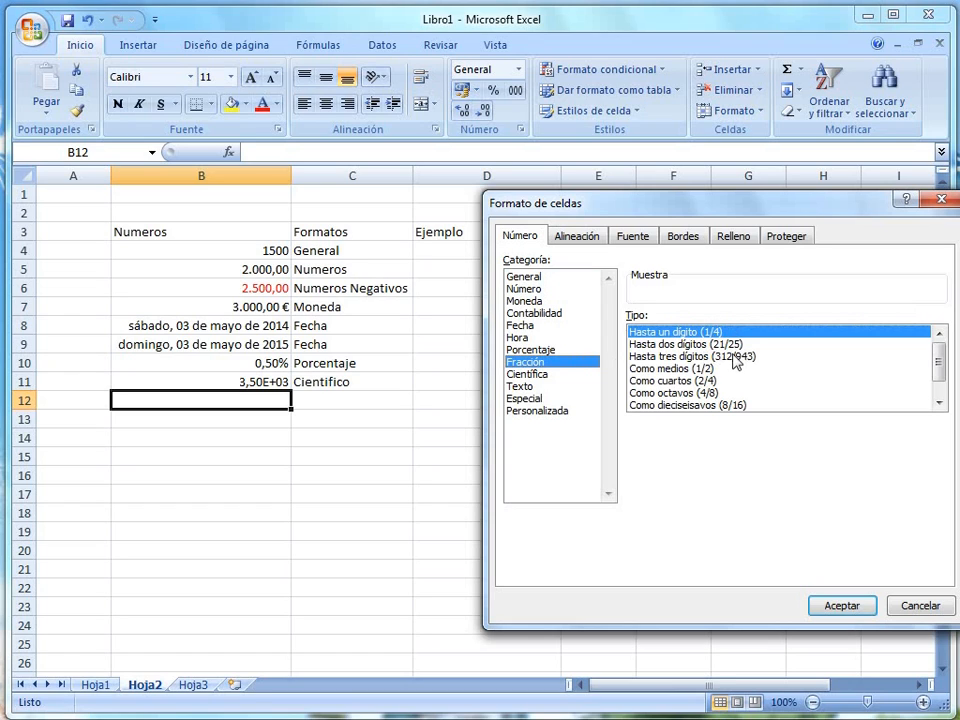
{"action": "mouse_move", "coordinate": [937, 364]}
{"action": "left_mouse_down"}
{"action": "mouse_move", "coordinate": [940, 372]}
{"action": "mouse_move", "coordinate": [939, 350]}
{"action": "left_mouse_up"}
{"action": "left_click", "coordinate": [842, 606]}
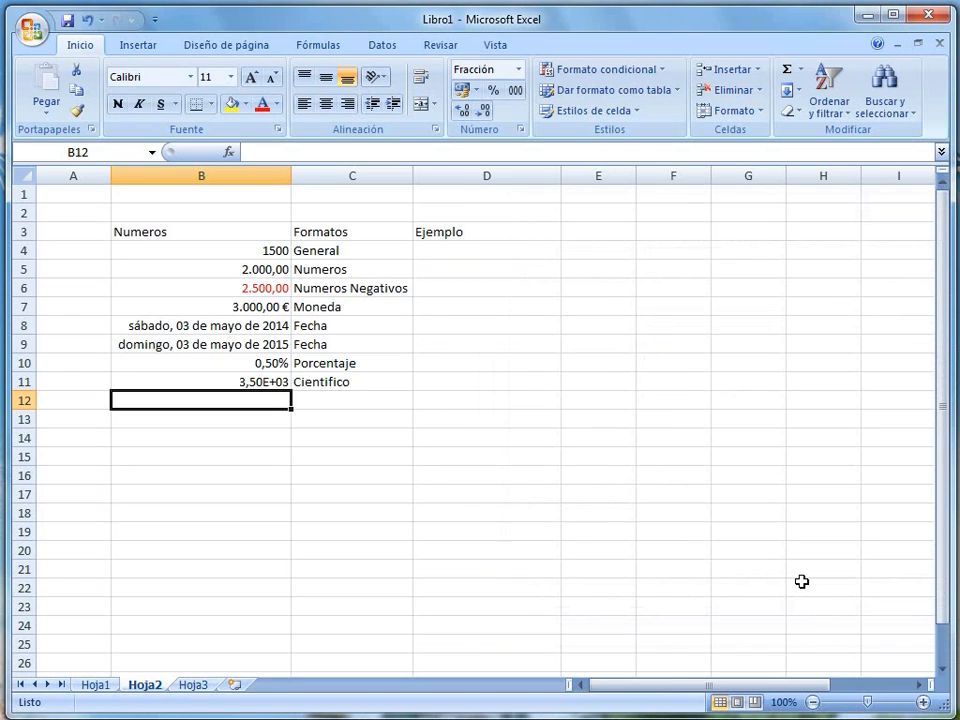
{"action": "type", "text": "1/4"}
{"action": "key", "text": "Return"}
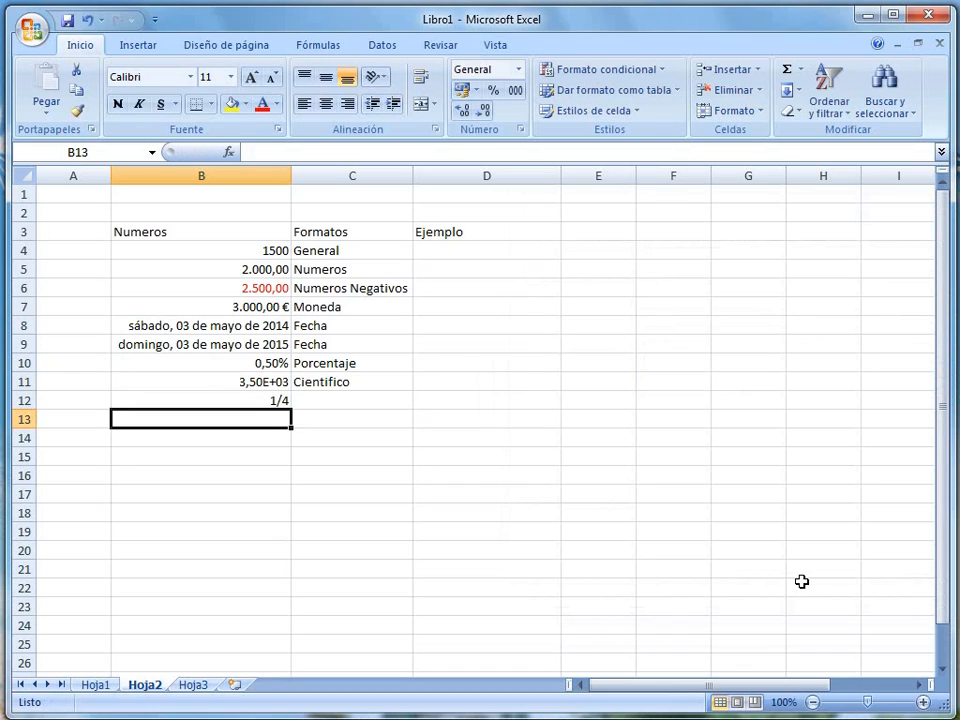
{"action": "key", "text": "Up"}
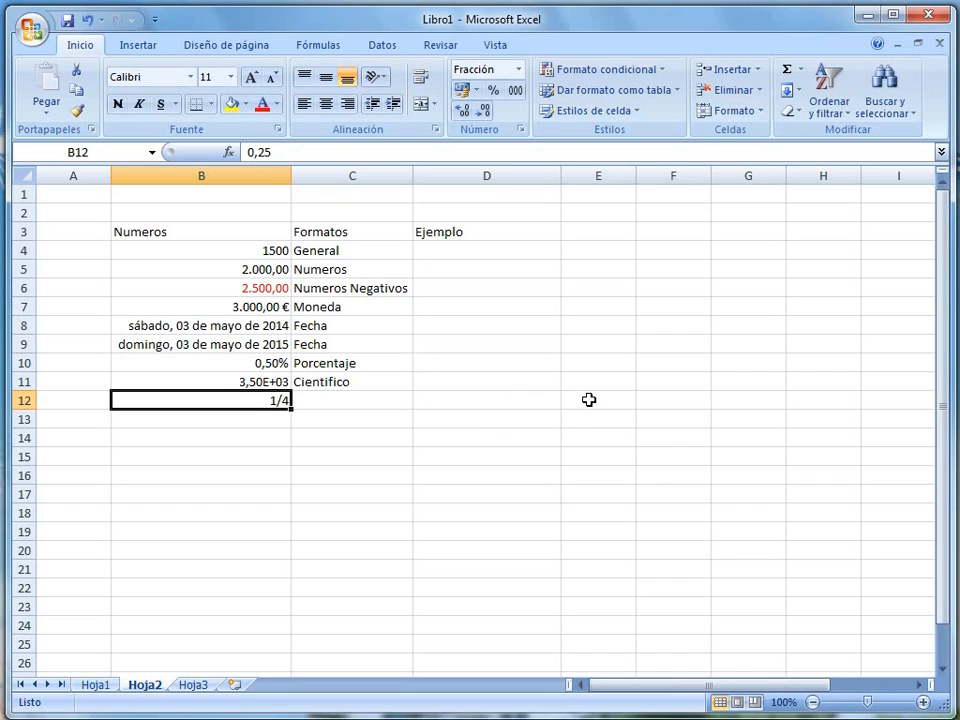
Try entering 1/4 in the General-formatted cell D12 for comparison and clear its contents again
{"action": "left_click", "coordinate": [456, 404]}
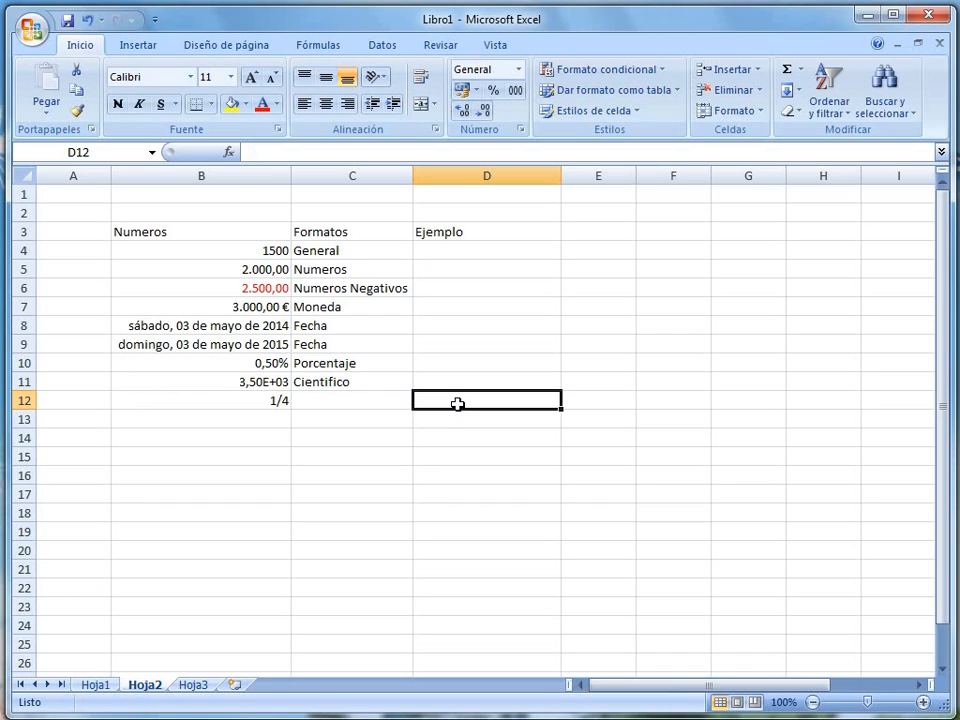
{"action": "type", "text": "1/4"}
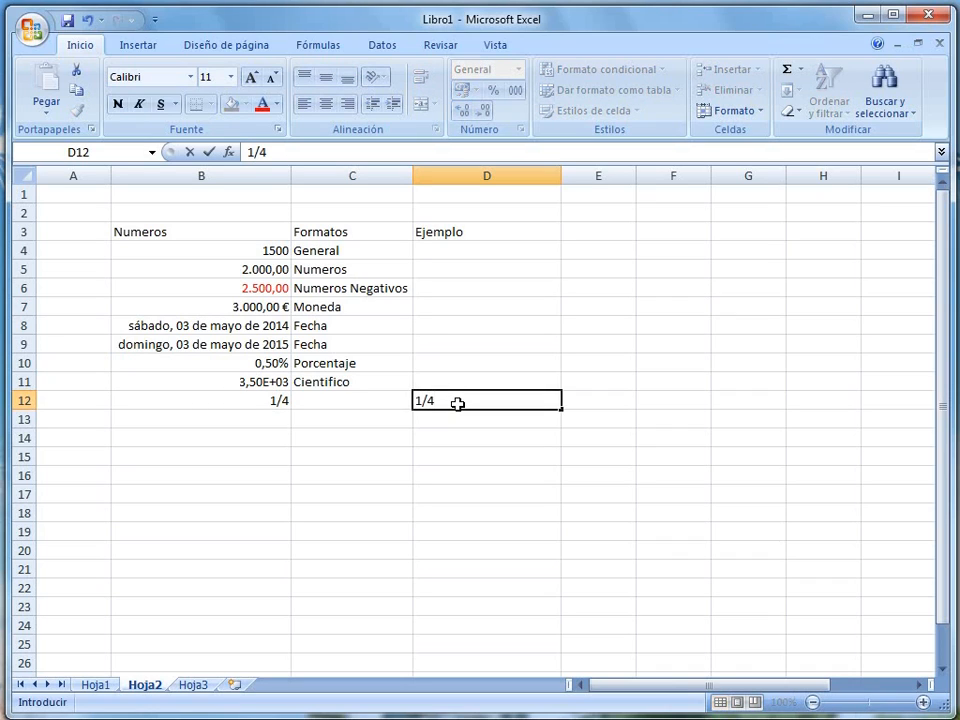
{"action": "key", "text": "Return"}
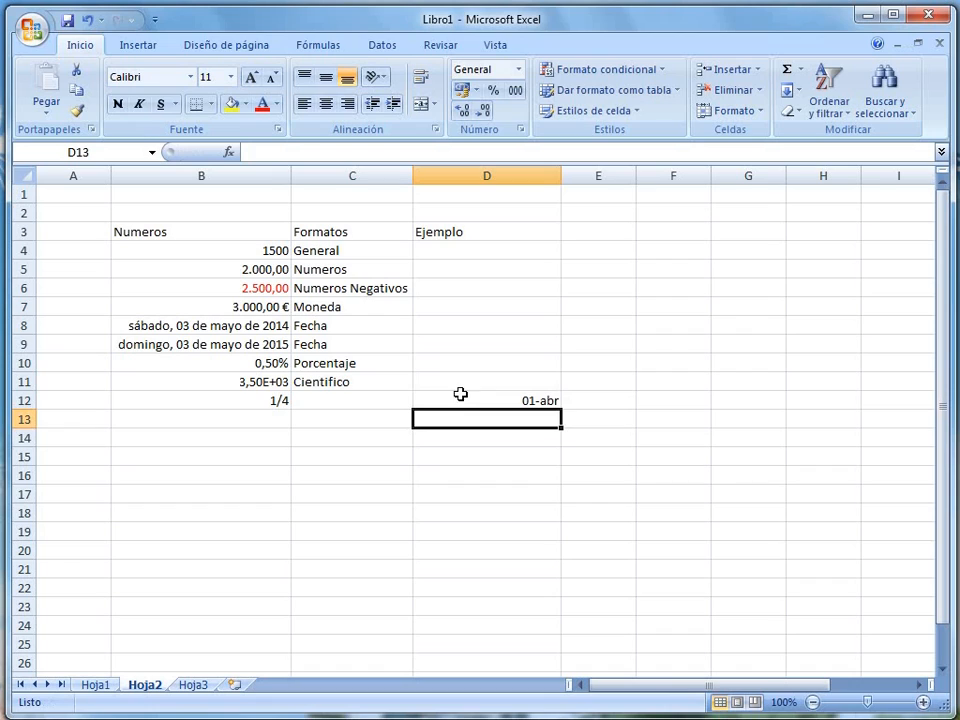
{"action": "left_click", "coordinate": [514, 401]}
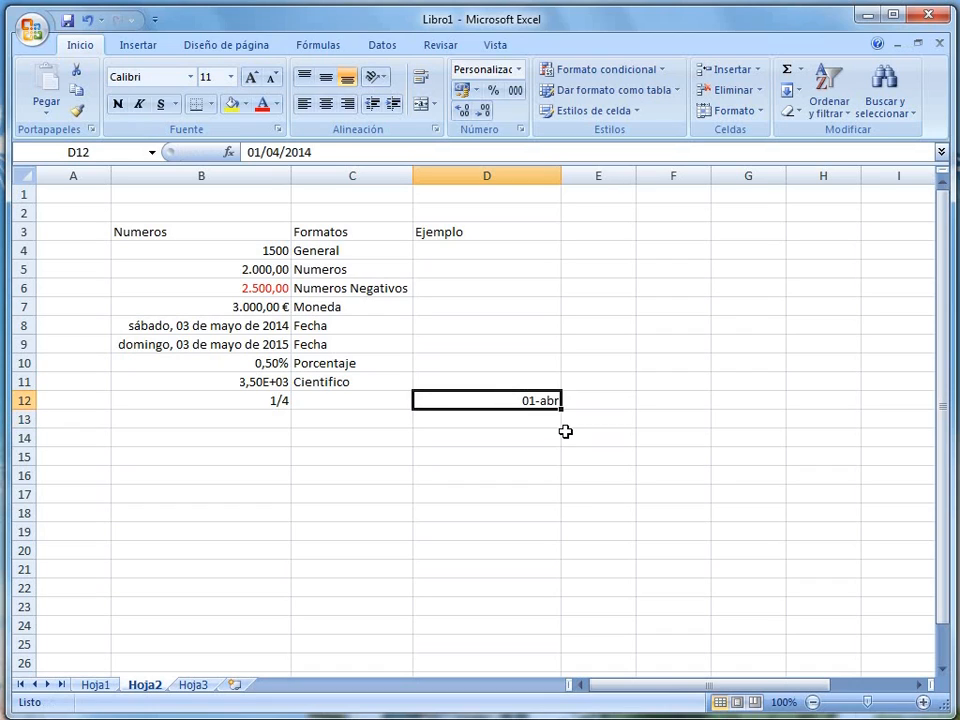
{"action": "key", "text": "Delete"}
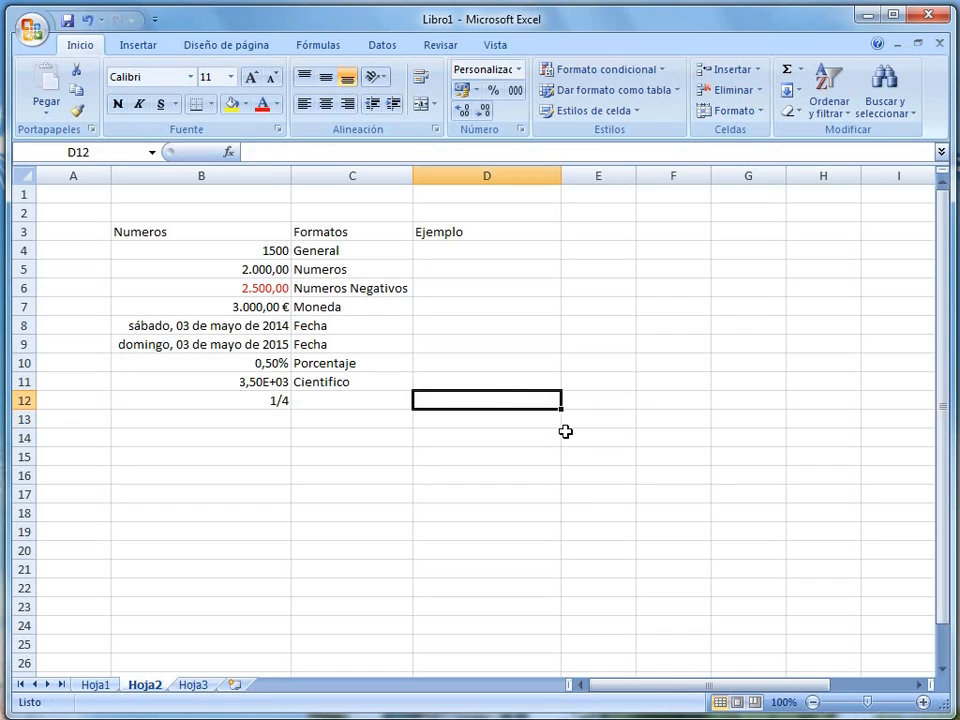
Enter Fraciones in cell C12 as the format label beside the fraction
{"action": "key", "text": "Left"}
{"action": "key", "text": "Left"}
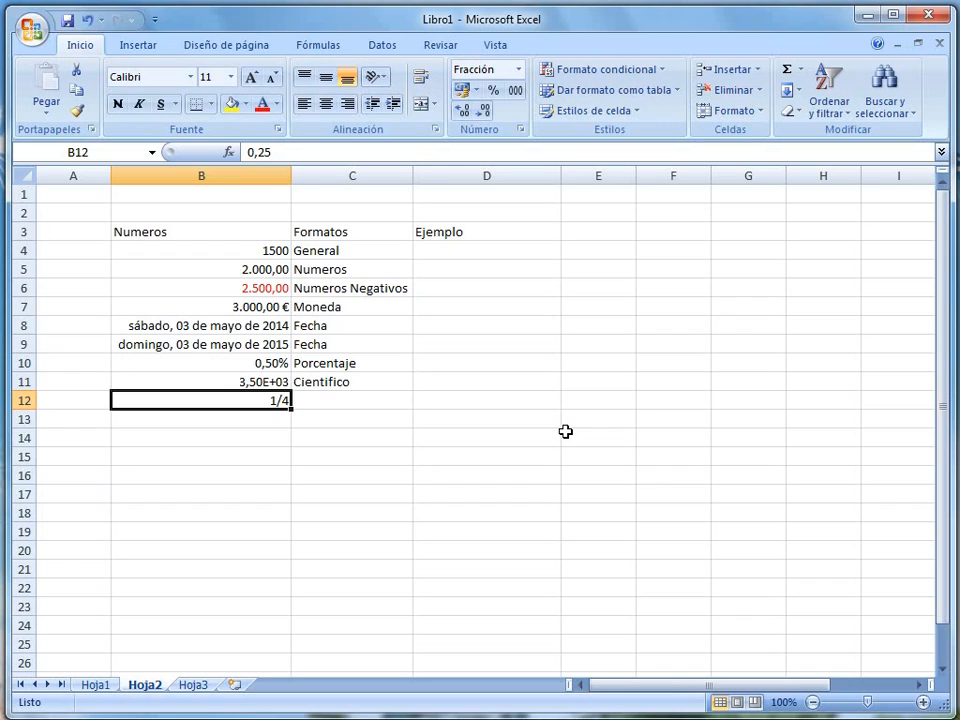
{"action": "key", "text": "Right"}
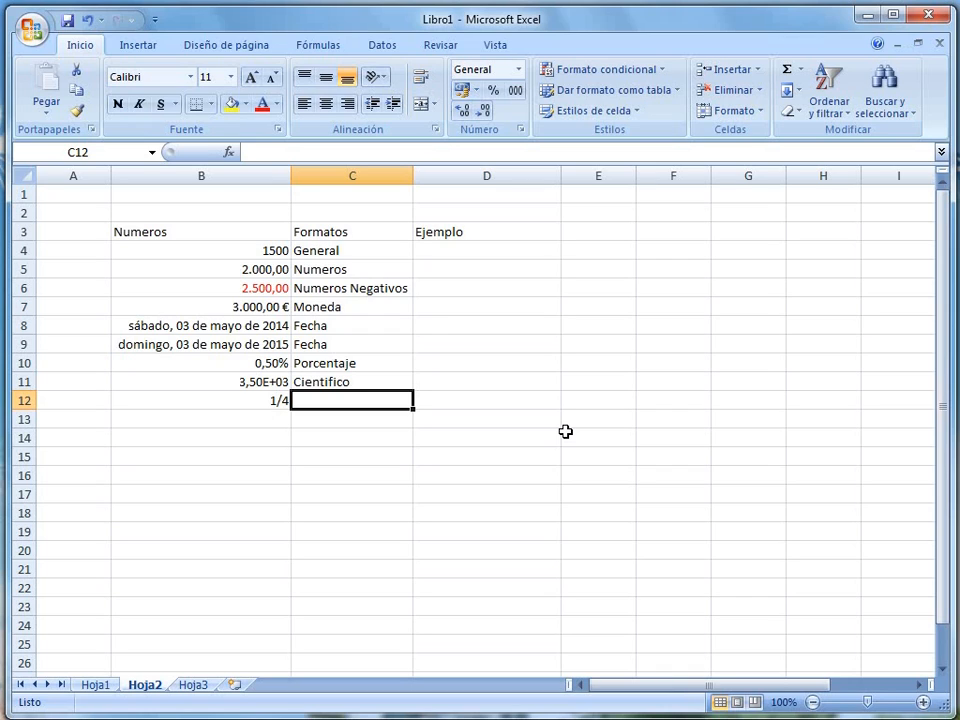
{"action": "type", "text": "Fraciones"}
{"action": "key", "text": "Return"}
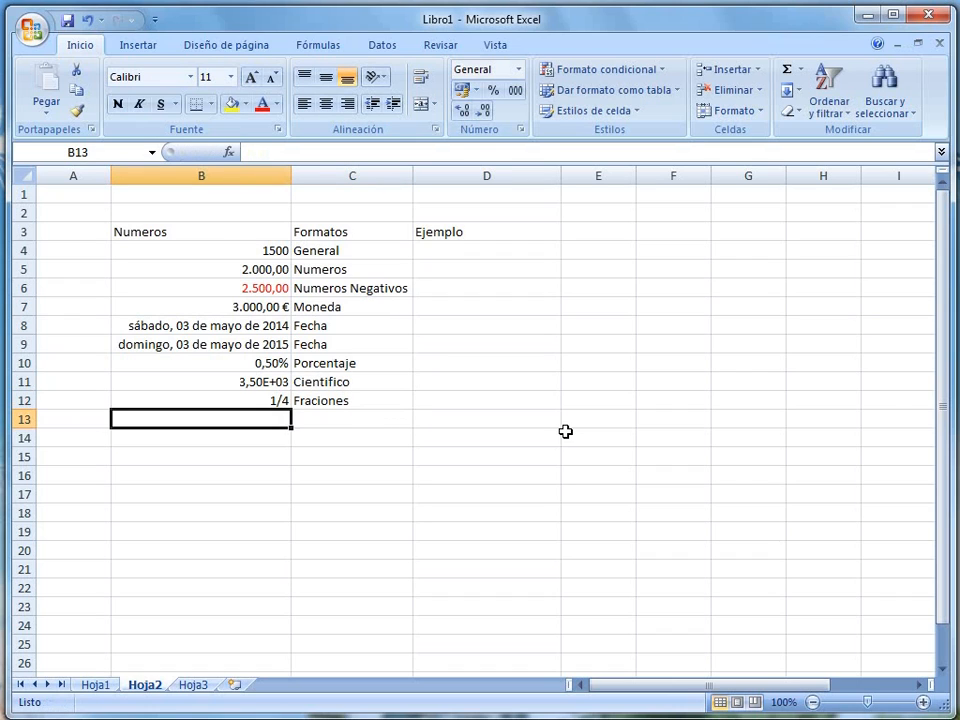
Format cell B13 as Texto and enter 4000 in it
{"action": "left_click", "coordinate": [520, 130]}
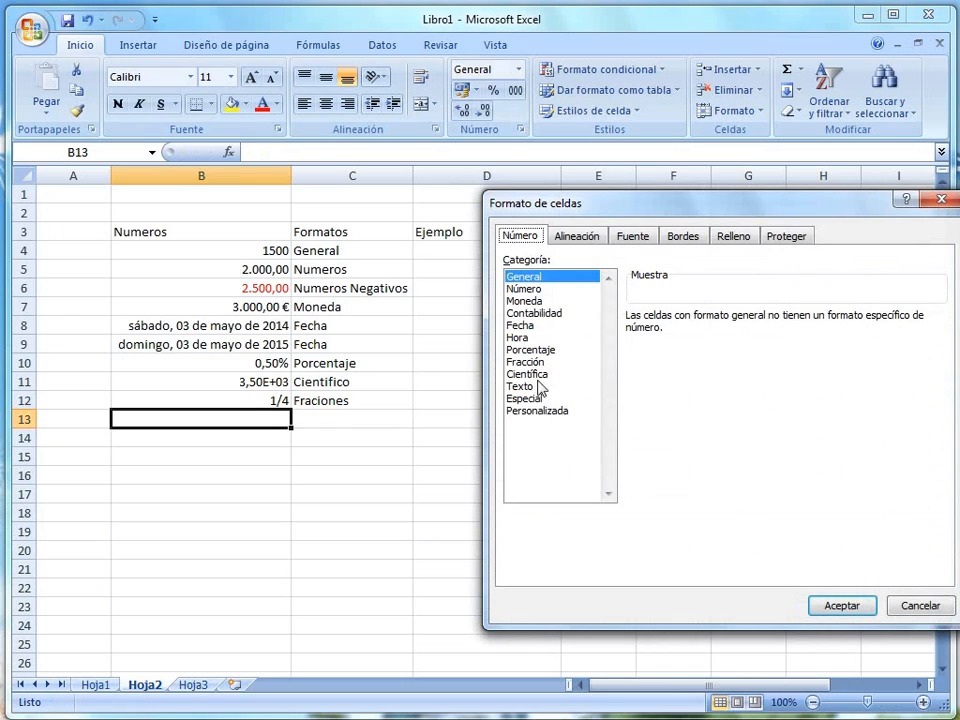
{"action": "left_click", "coordinate": [531, 387]}
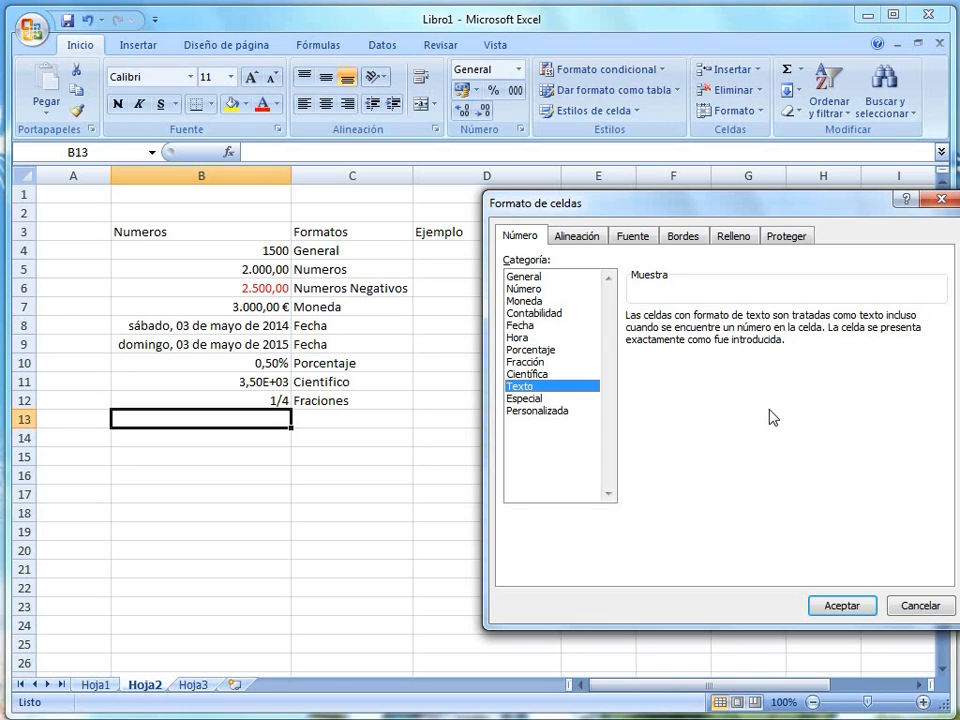
{"action": "left_click", "coordinate": [850, 607]}
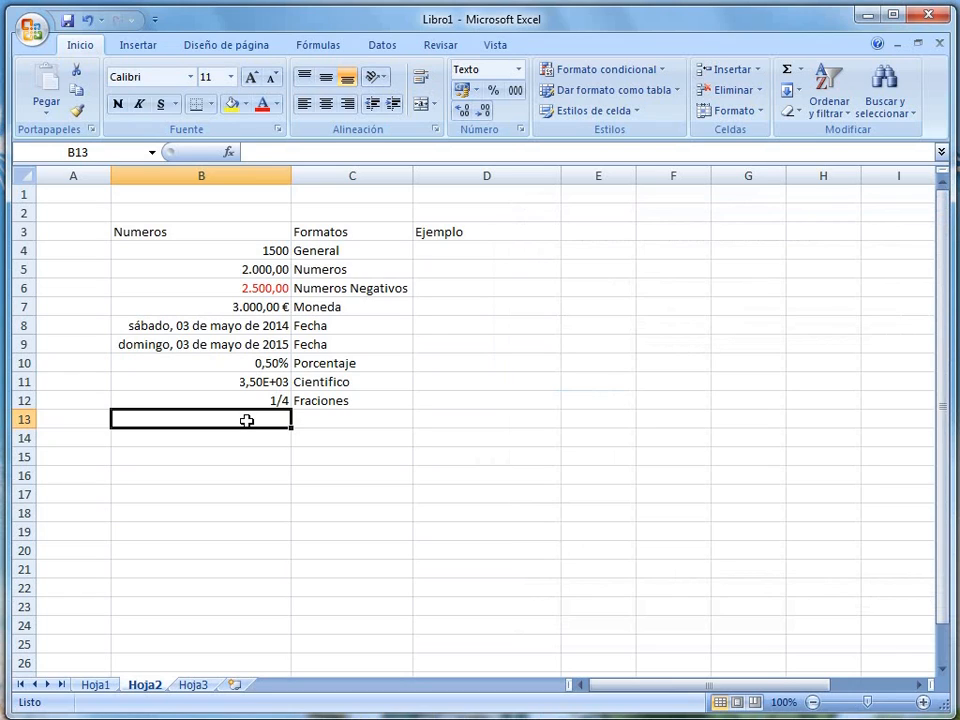
{"action": "type", "text": "4000"}
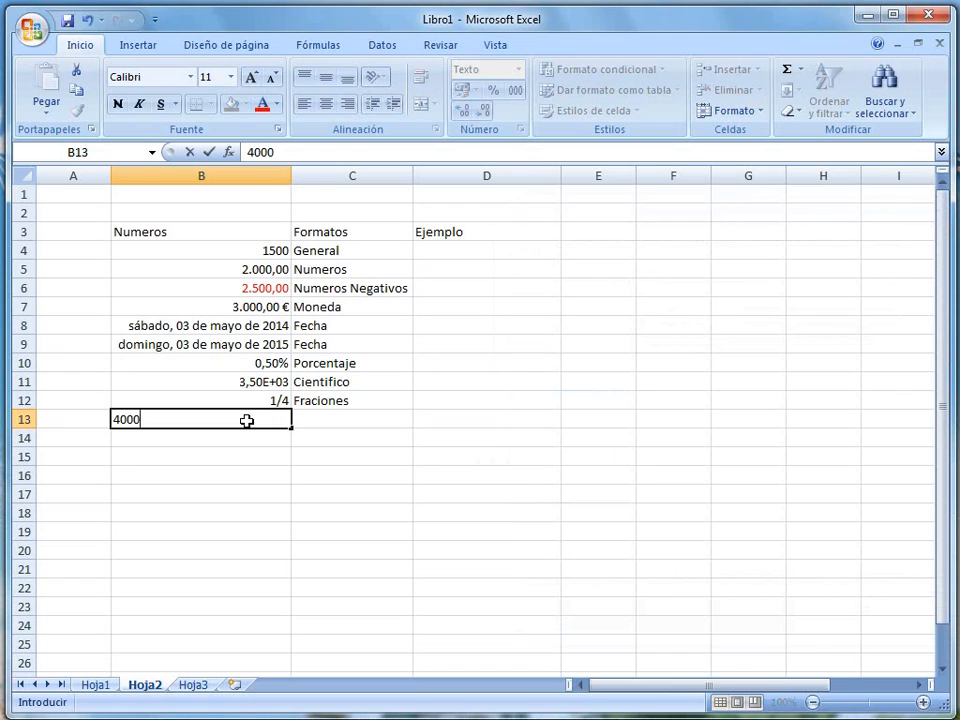
{"action": "key", "text": "Return"}
Examine the error indicator and its explanation on cell B13, which holds a number stored as text
{"action": "left_click", "coordinate": [246, 420]}
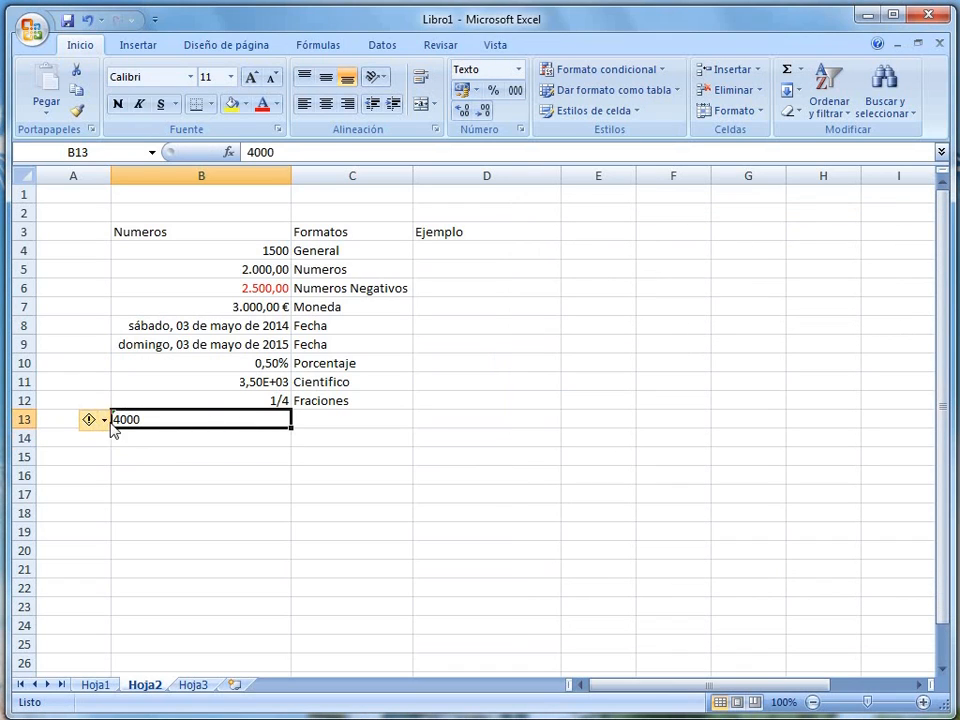
{"action": "mouse_move", "coordinate": [92, 424]}
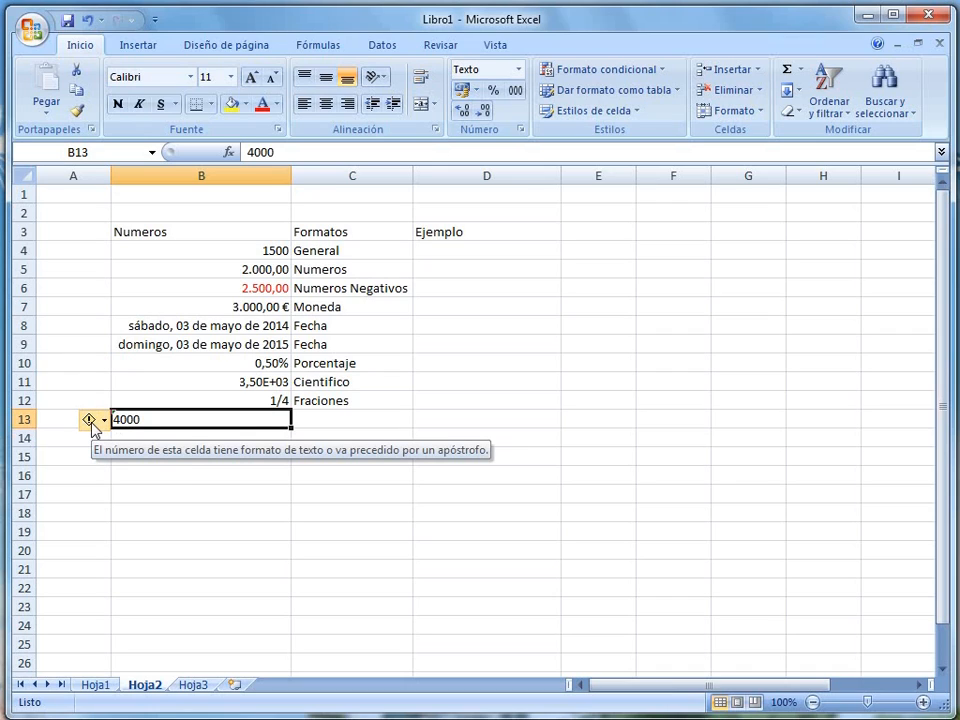
{"action": "left_click", "coordinate": [214, 471]}
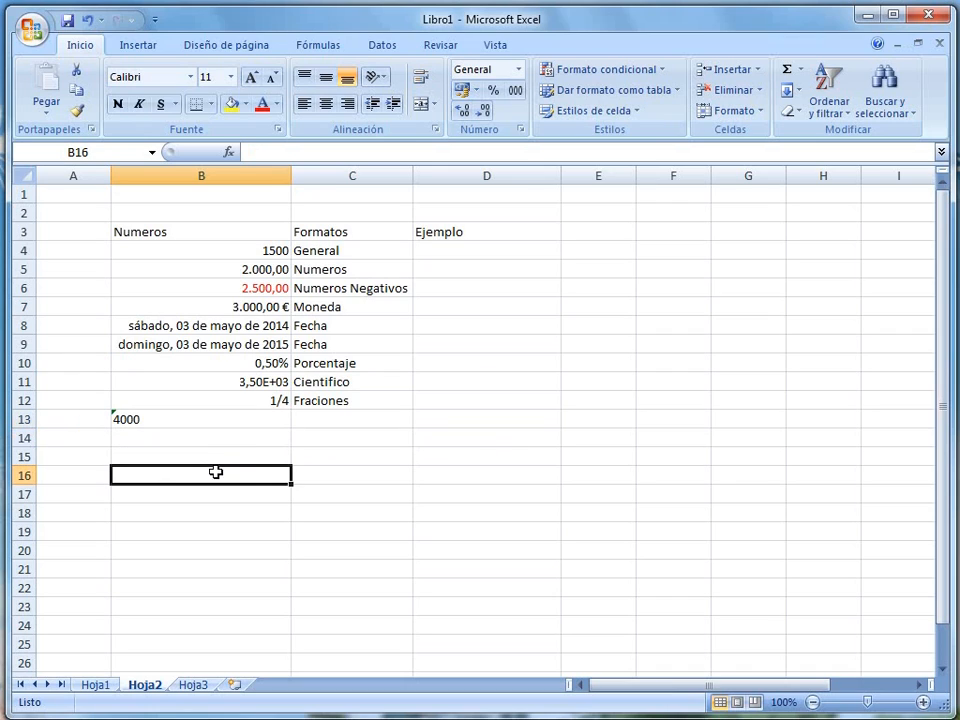
{"action": "left_click", "coordinate": [338, 419]}
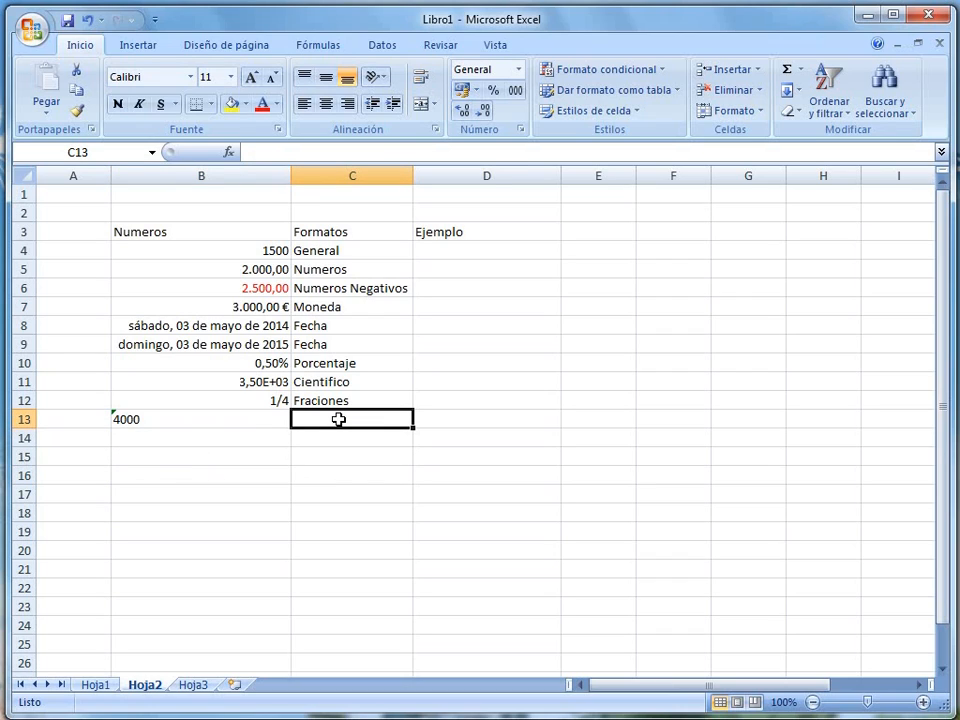
{"action": "left_click", "coordinate": [108, 415]}
{"action": "left_click", "coordinate": [135, 414]}
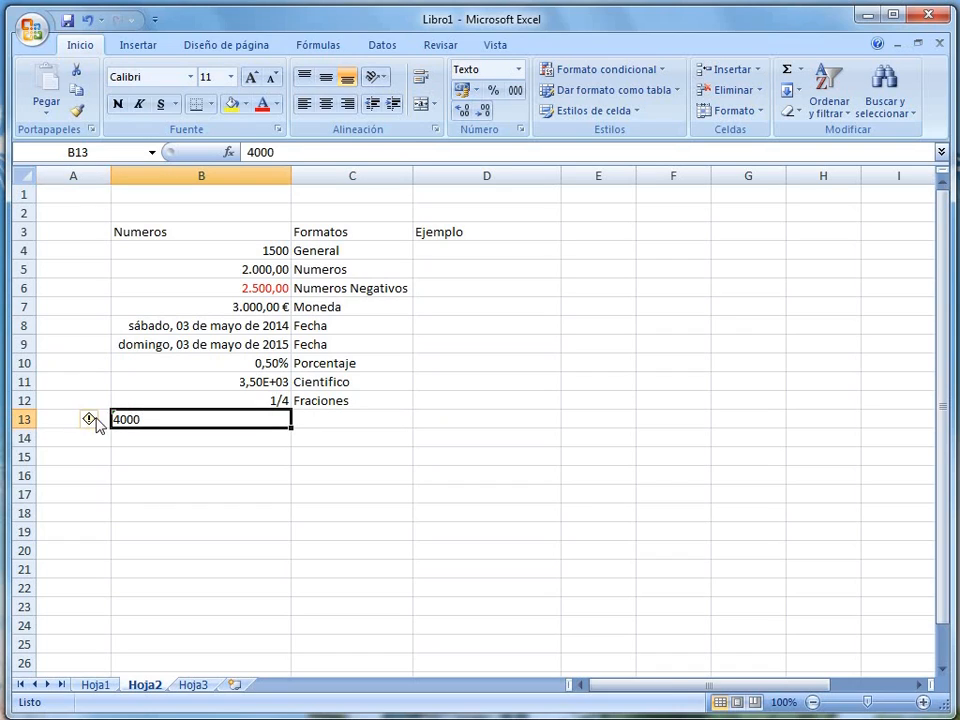
{"action": "mouse_move", "coordinate": [91, 423]}
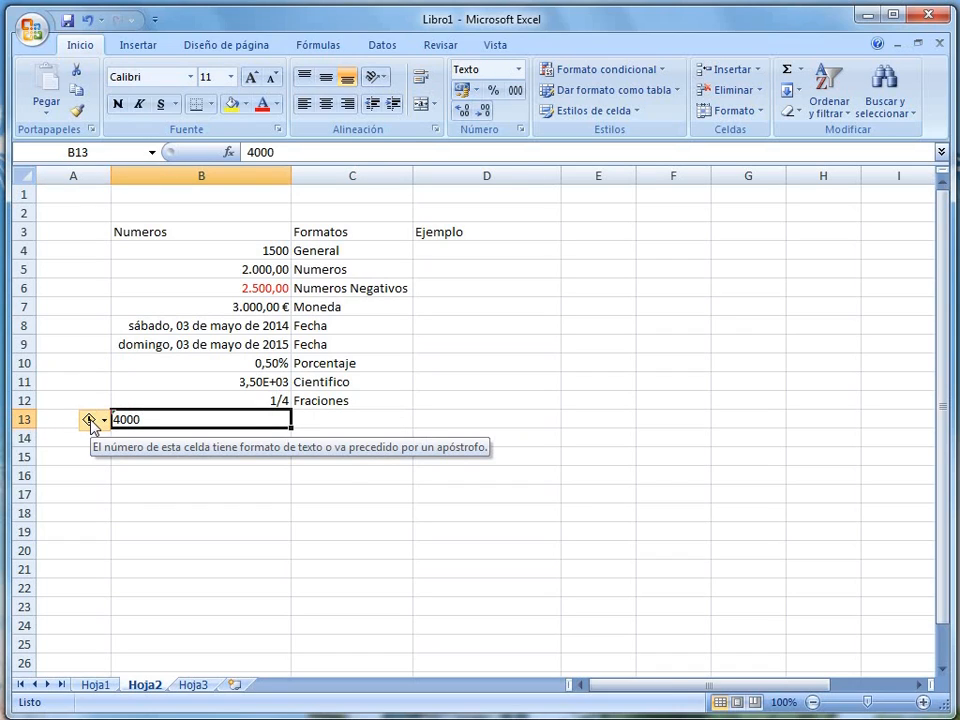
{"action": "left_click", "coordinate": [130, 493]}
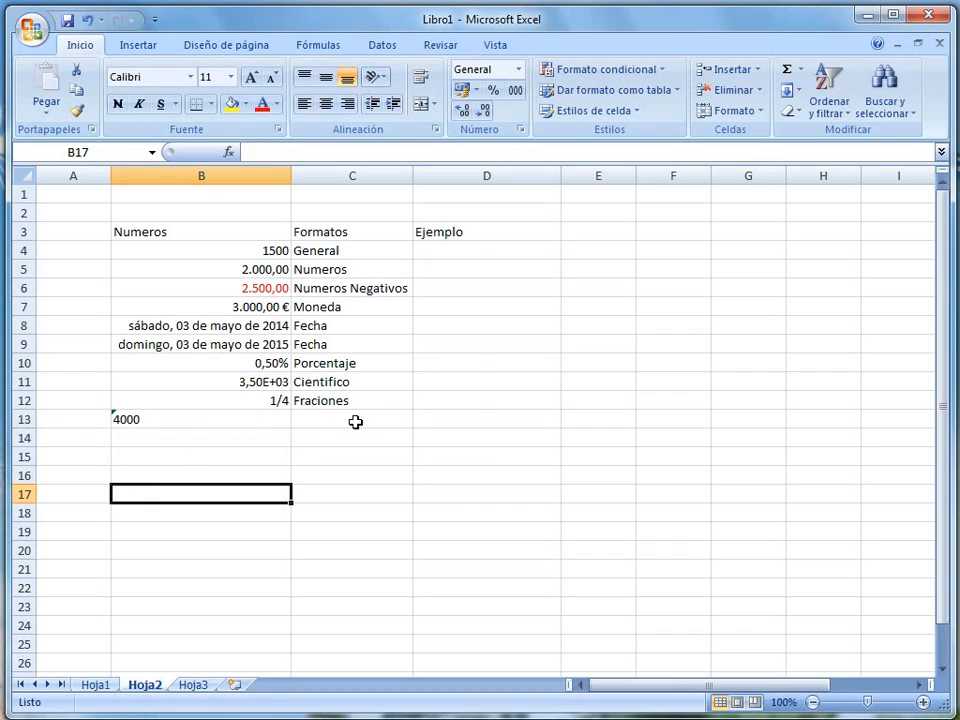
Enter Texto in cell C13 as the format label and keep that cell selected
{"action": "left_click", "coordinate": [392, 420]}
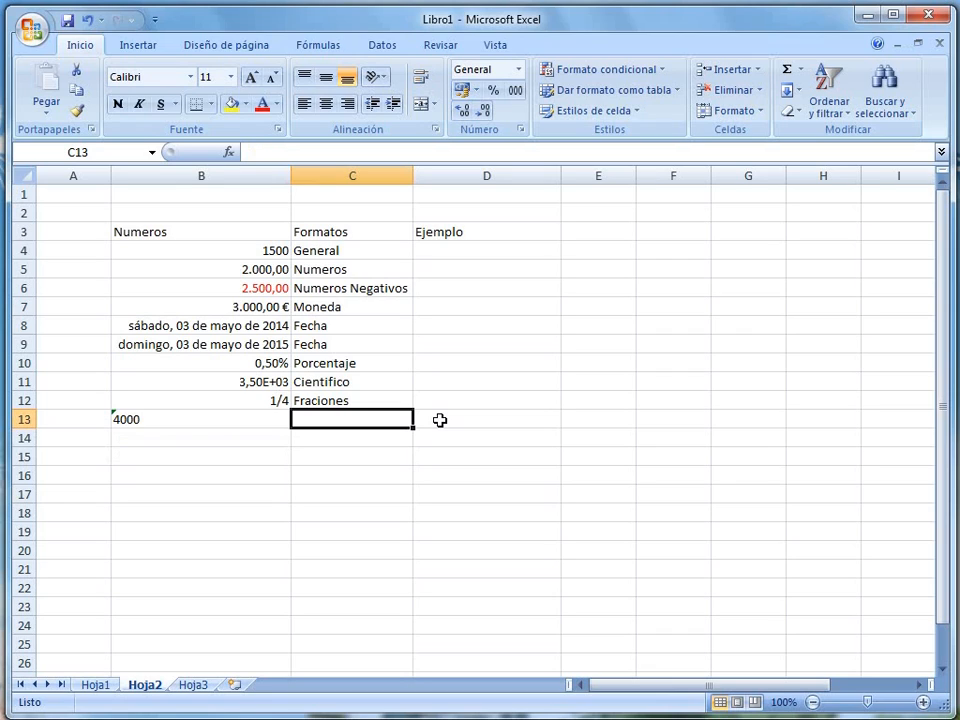
{"action": "type", "text": "Te"}
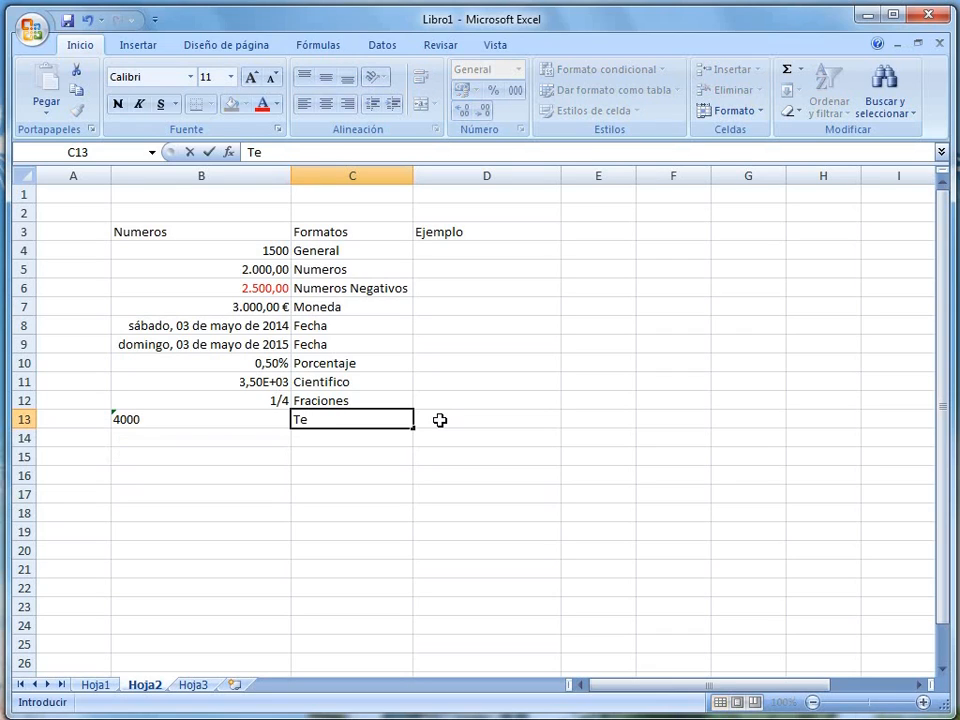
{"action": "type", "text": "xto"}
{"action": "key", "text": "Return"}
{"action": "key", "text": "Up"}
{"action": "key", "text": "Left"}
{"action": "key", "text": "Right"}
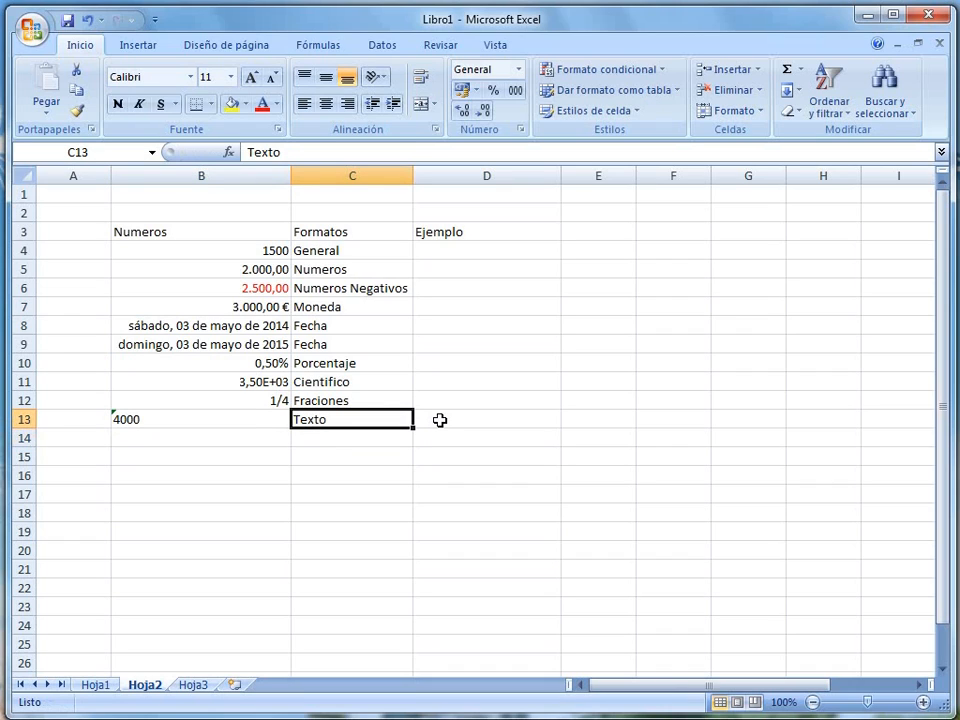
Examine the Especial types and the Personalizada format codes offered for empty cell B14, leaving the cell's format unapplied
{"action": "key", "text": "Down"}
{"action": "key", "text": "Left"}
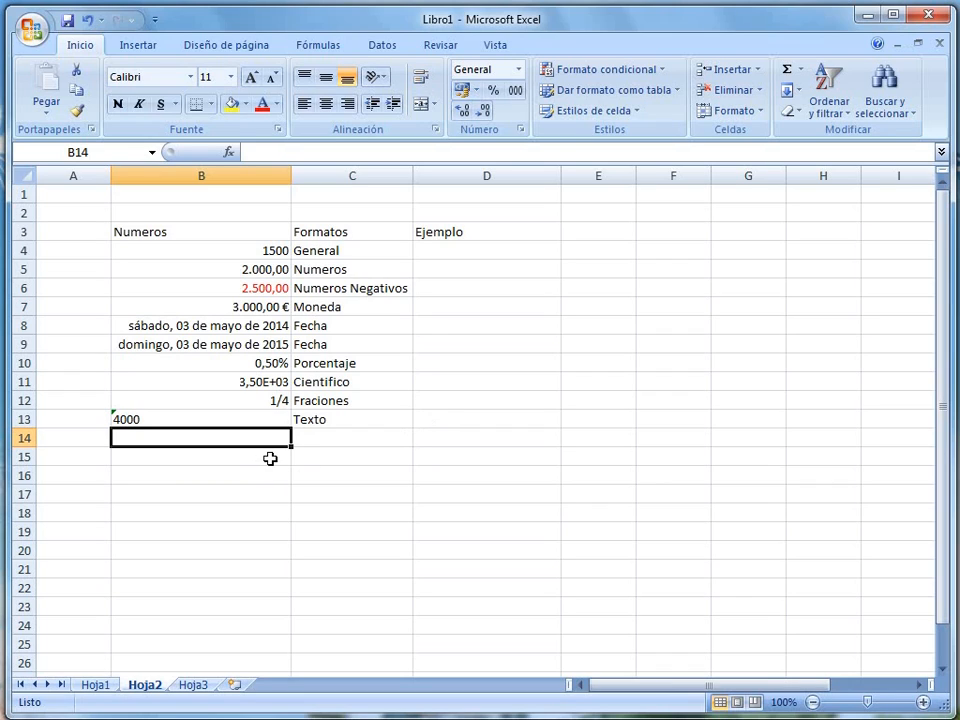
{"action": "left_click", "coordinate": [520, 130]}
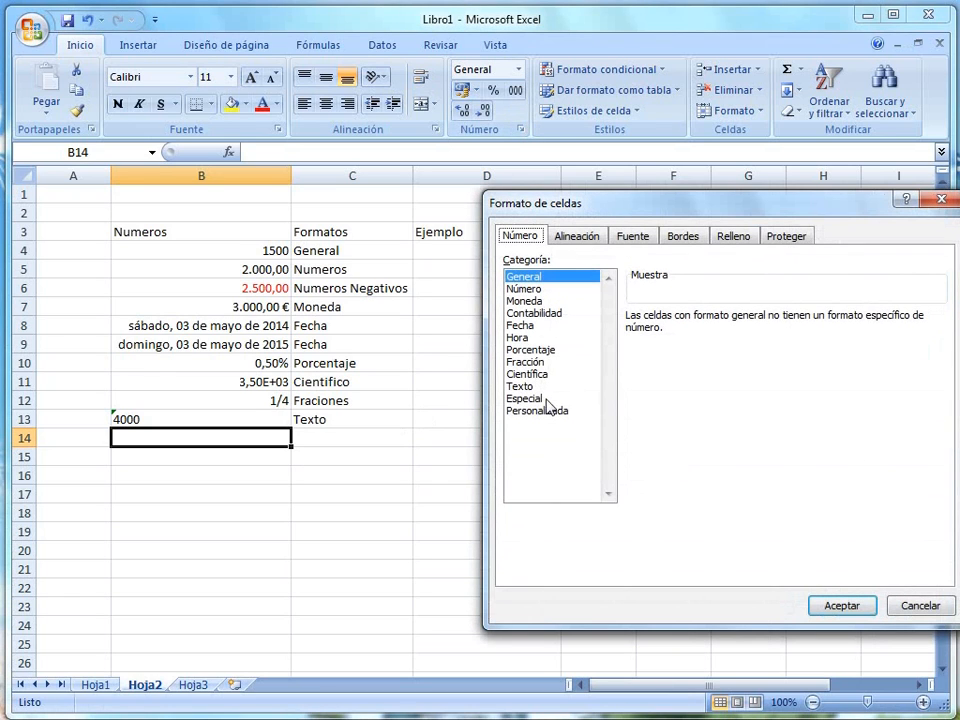
{"action": "left_click", "coordinate": [545, 399]}
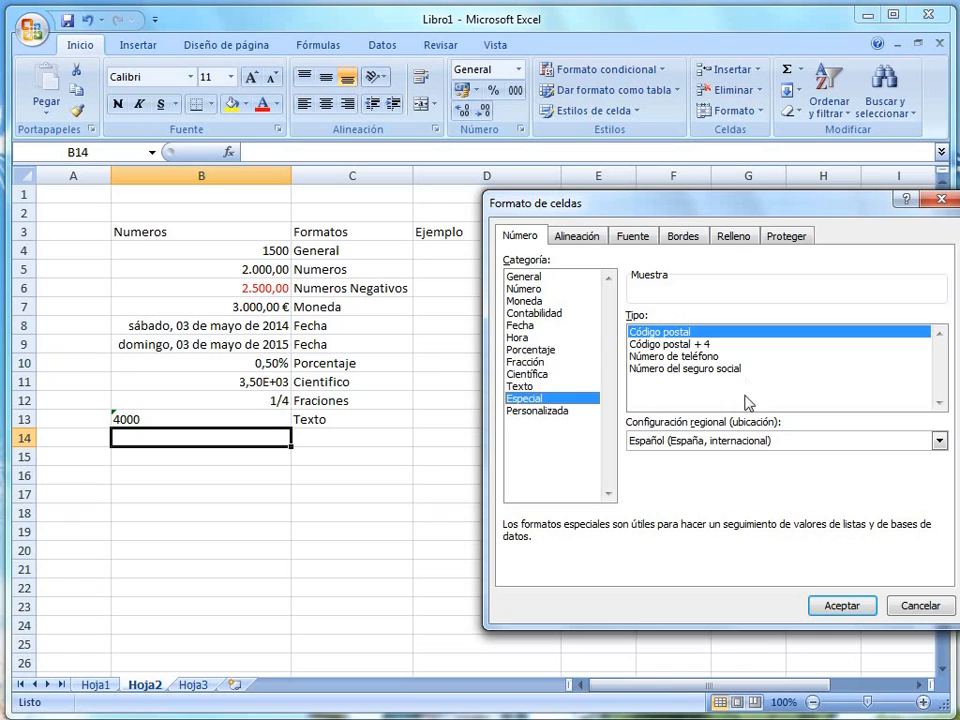
{"action": "left_click", "coordinate": [533, 411]}
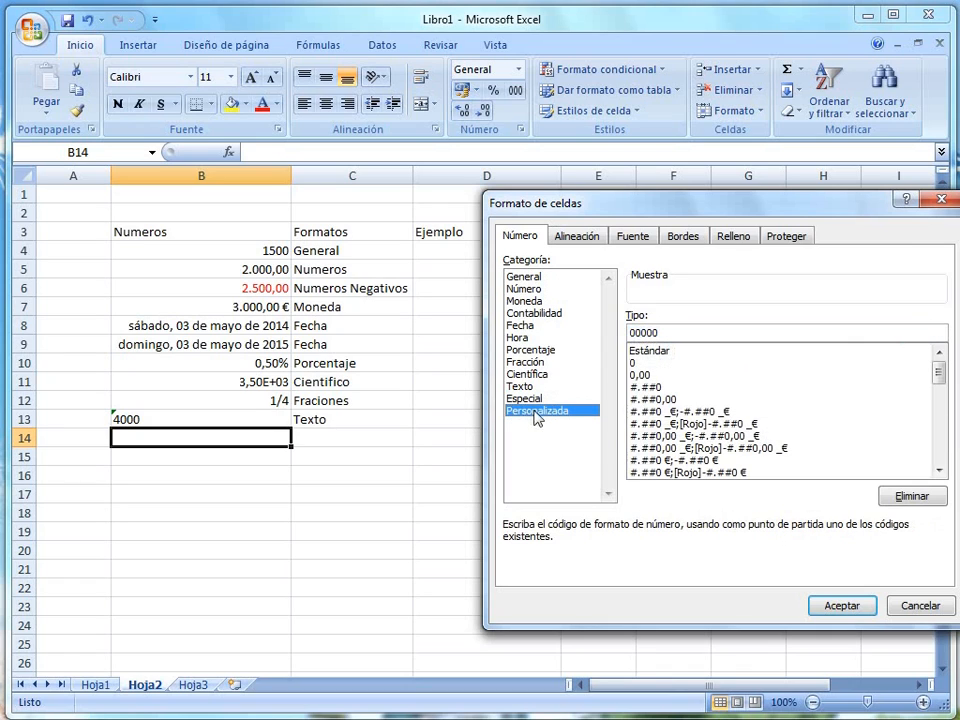
{"action": "left_click", "coordinate": [757, 424]}
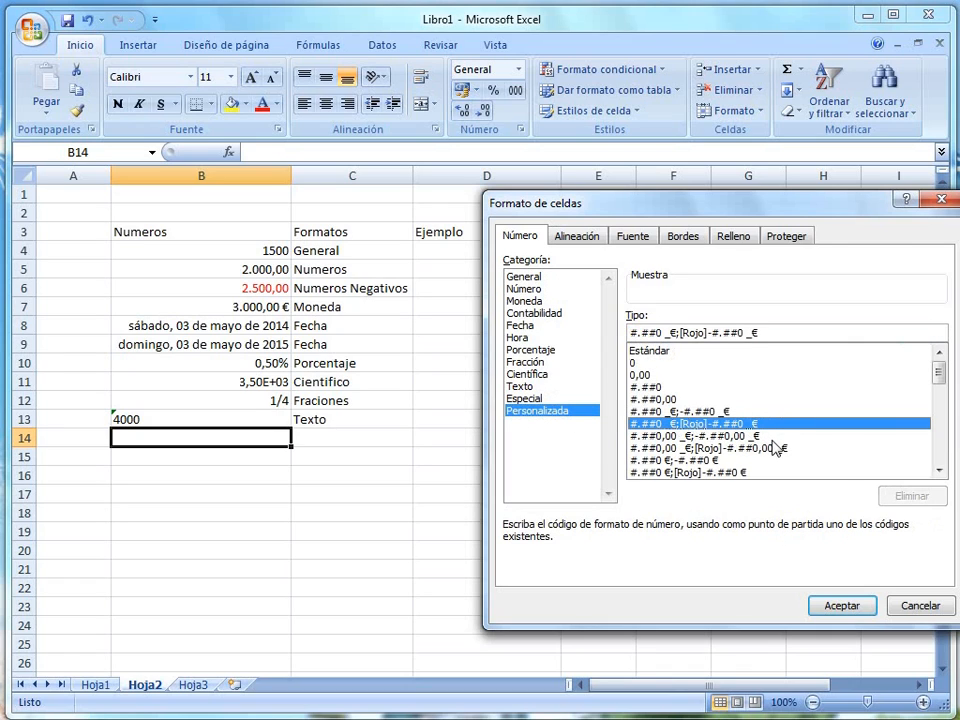
{"action": "scroll", "coordinate": [765, 445], "scroll_direction": "down", "scroll_amount": 7}
{"action": "scroll", "coordinate": [767, 446], "scroll_direction": "down", "scroll_amount": 2}
{"action": "scroll", "coordinate": [730, 440], "scroll_direction": "up", "scroll_amount": 2}
{"action": "left_click", "coordinate": [655, 388]}
{"action": "scroll", "coordinate": [690, 410], "scroll_direction": "down", "scroll_amount": 4}
{"action": "scroll", "coordinate": [732, 419], "scroll_direction": "up", "scroll_amount": 12}
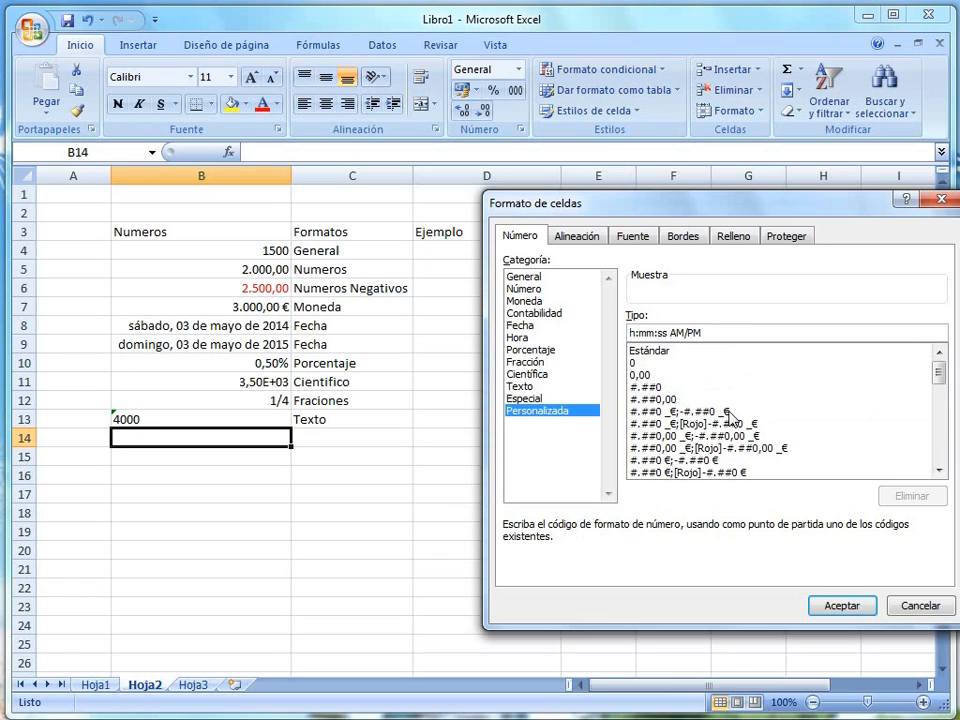
{"action": "left_click", "coordinate": [900, 608]}
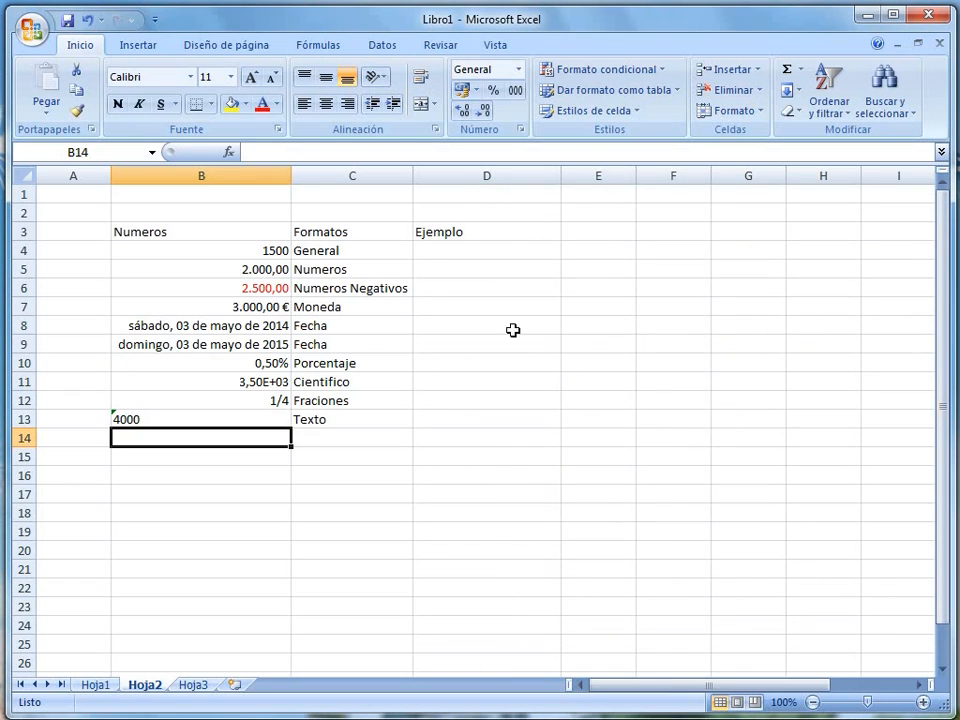
Enter the formula =B4+4 in cell D4 as the example for the General format
{"action": "left_click", "coordinate": [466, 249]}
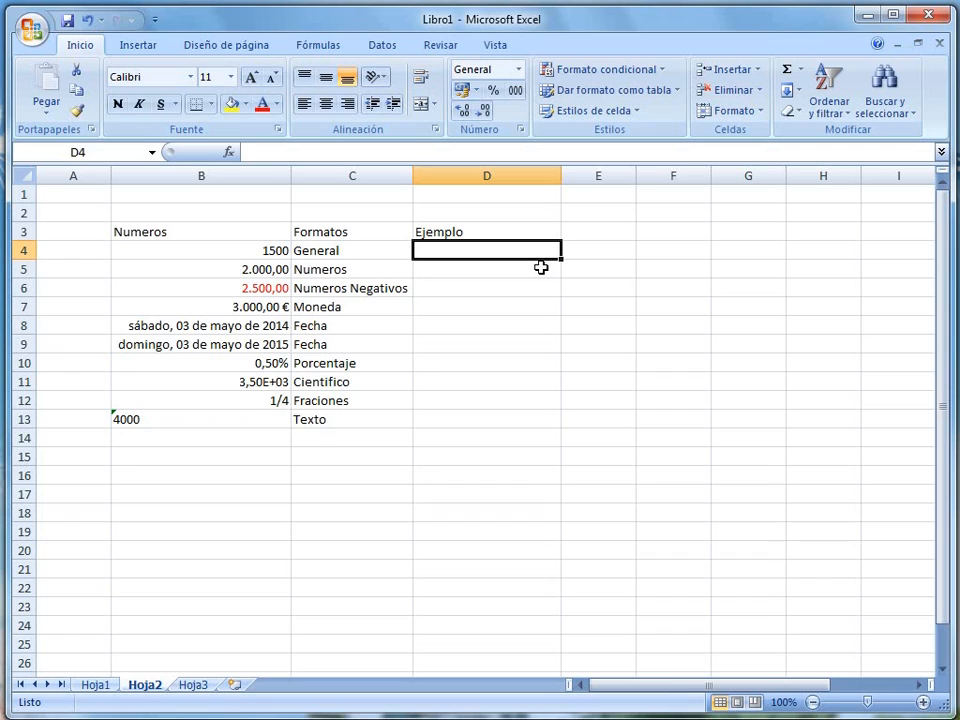
{"action": "type", "text": "="}
{"action": "key", "text": "Left"}
{"action": "key", "text": "Left"}
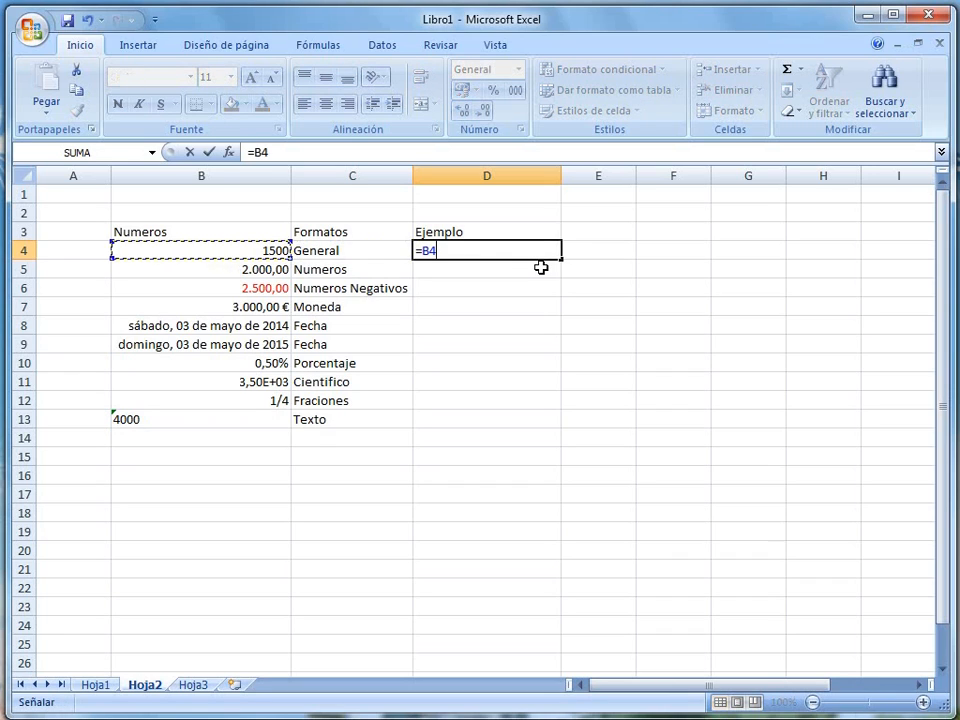
{"action": "type", "text": "+"}
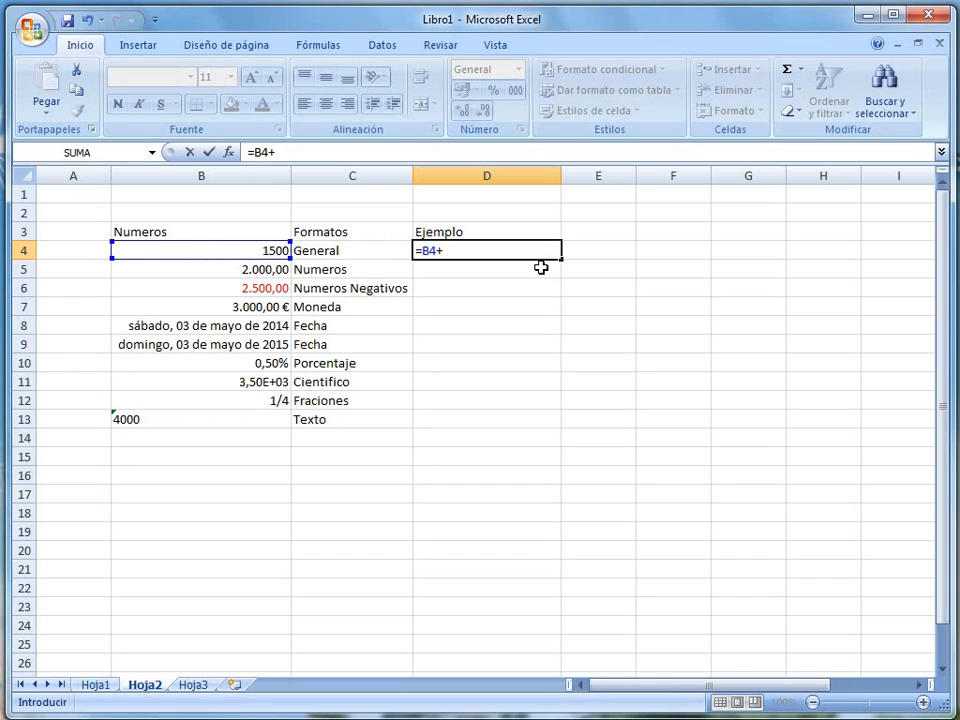
{"action": "type", "text": "4"}
{"action": "key", "text": "Return"}
{"action": "key", "text": "Up"}
{"action": "key", "text": "Down"}
{"action": "key", "text": "Up"}
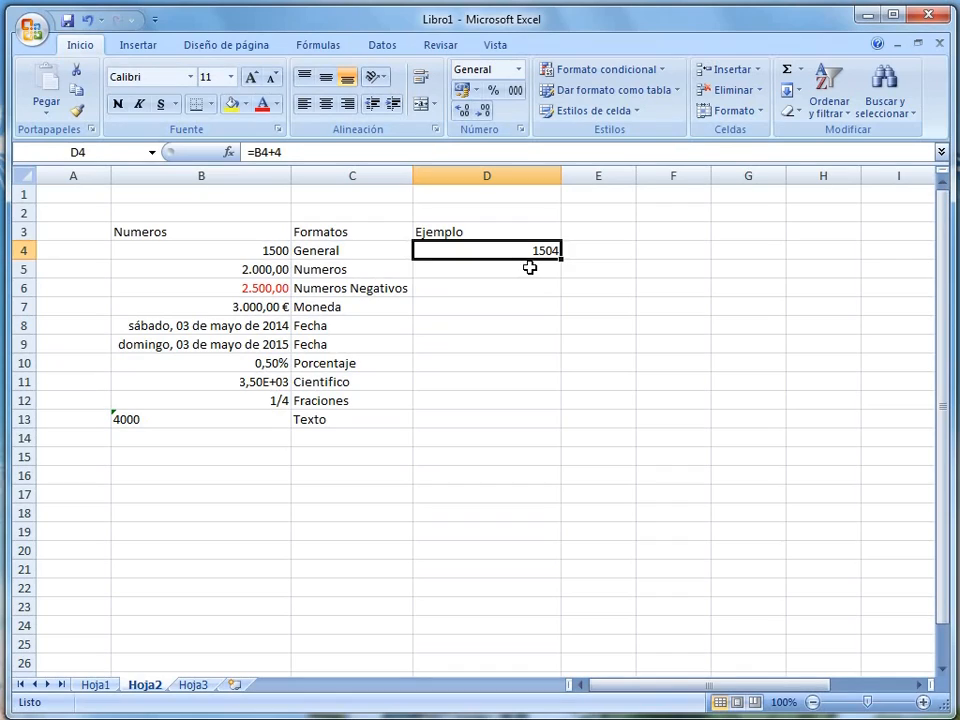
Enter the formula =B4*B7 in cell D5 to multiply the General number by the Moneda value
{"action": "key", "text": "Down"}
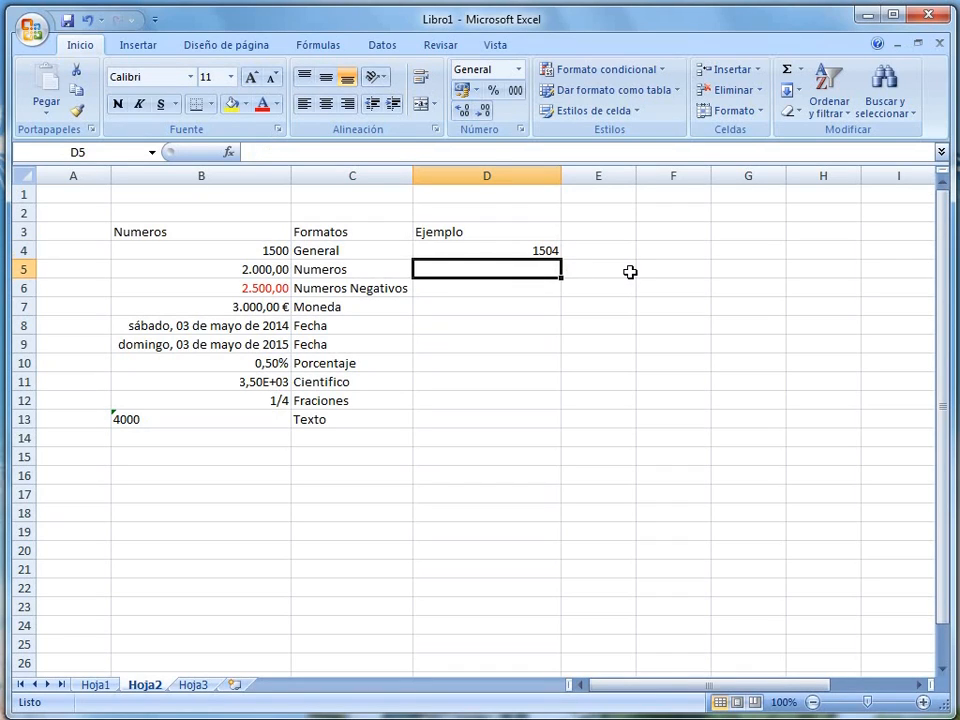
{"action": "type", "text": "="}
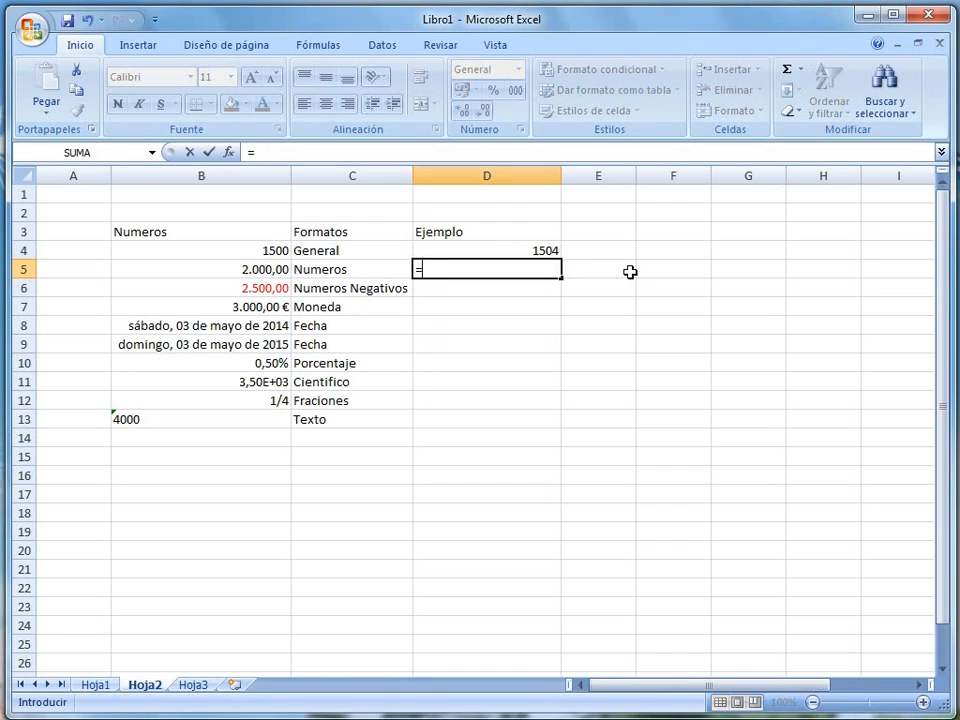
{"action": "key", "text": "Up"}
{"action": "key", "text": "Left"}
{"action": "key", "text": "Left"}
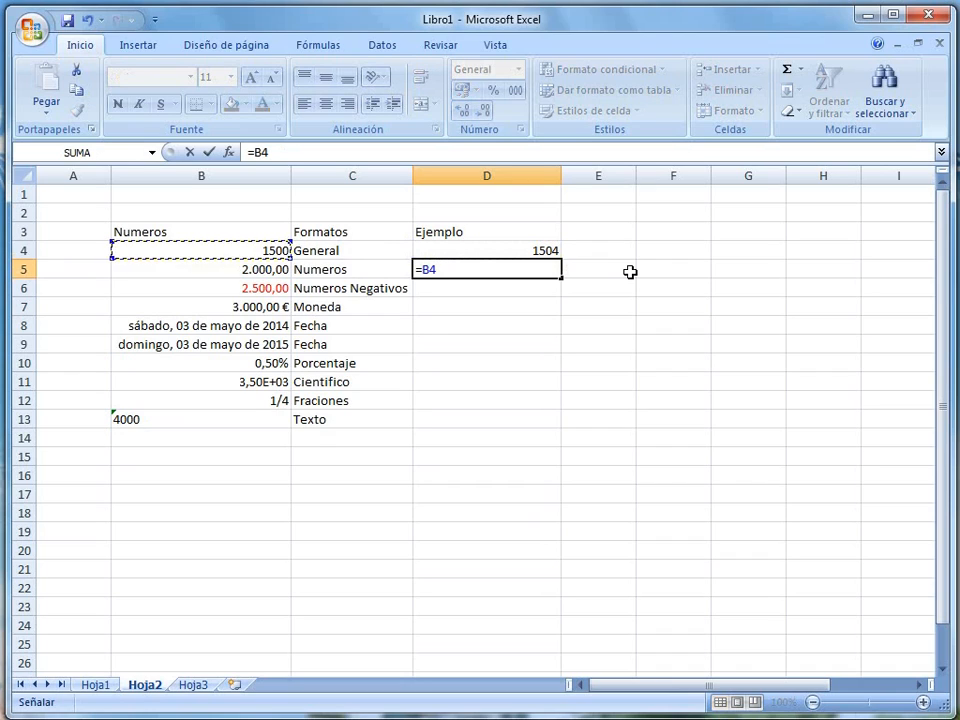
{"action": "type", "text": "*"}
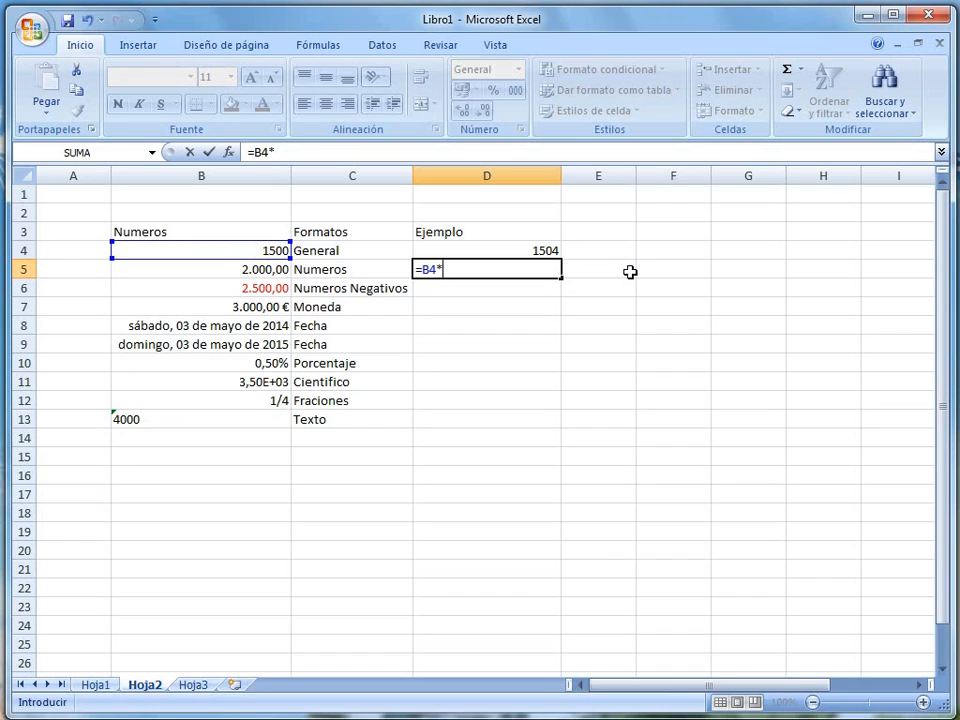
{"action": "key", "text": "Down"}
{"action": "key", "text": "Down"}
{"action": "key", "text": "Left"}
{"action": "key", "text": "Left"}
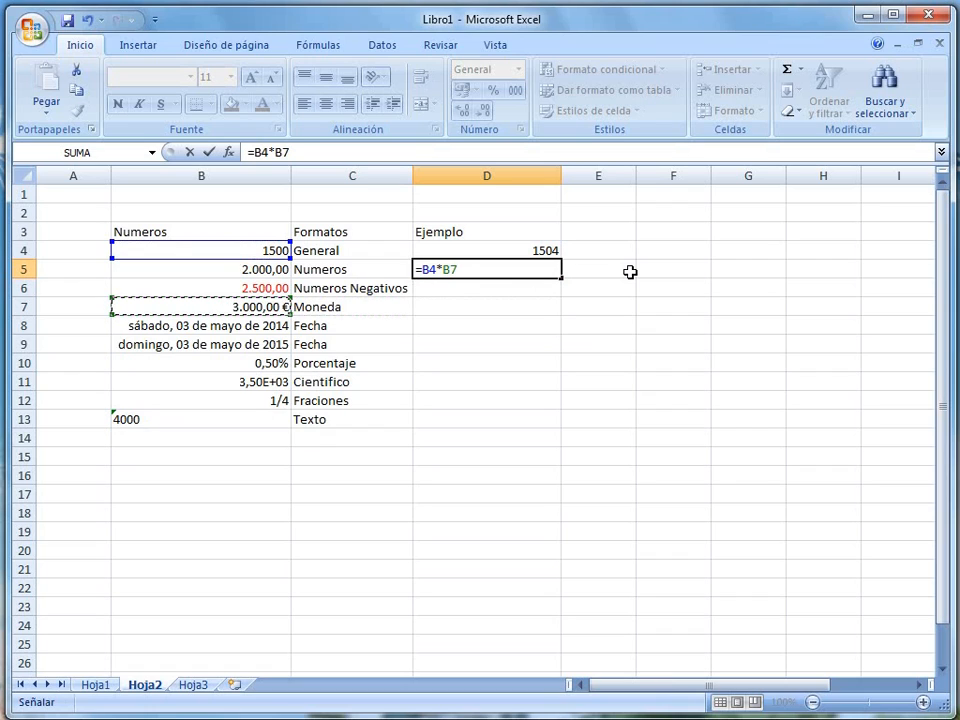
{"action": "key", "text": "Return"}
{"action": "key", "text": "Up"}
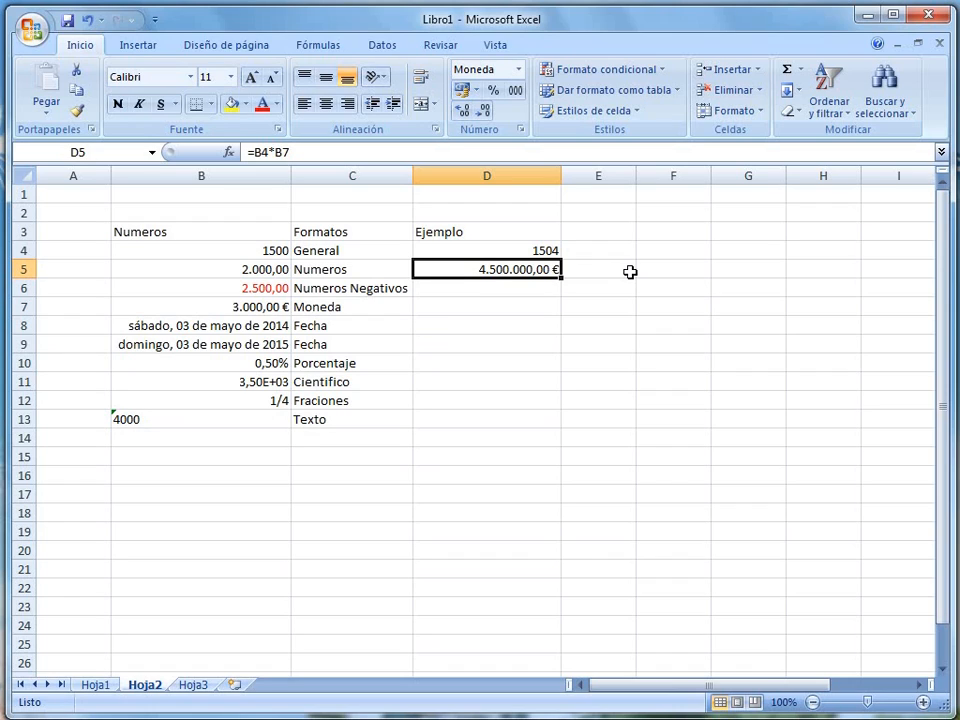
Enter the formula =B6+B5 in cell D6 to add the negative number and the positive number above it
{"action": "key", "text": "Down"}
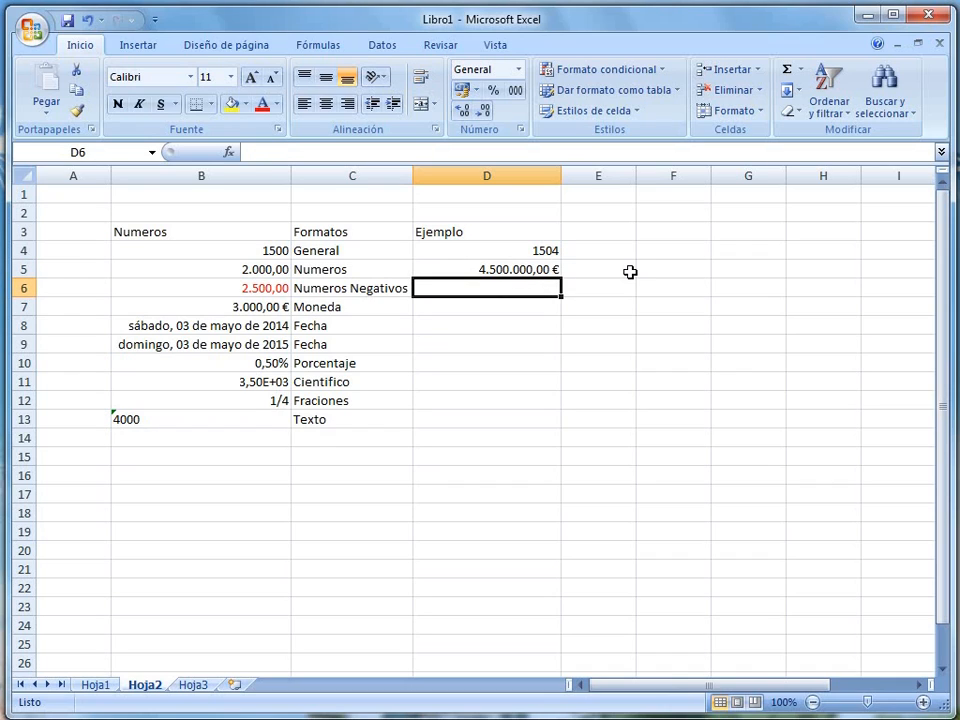
{"action": "type", "text": "="}
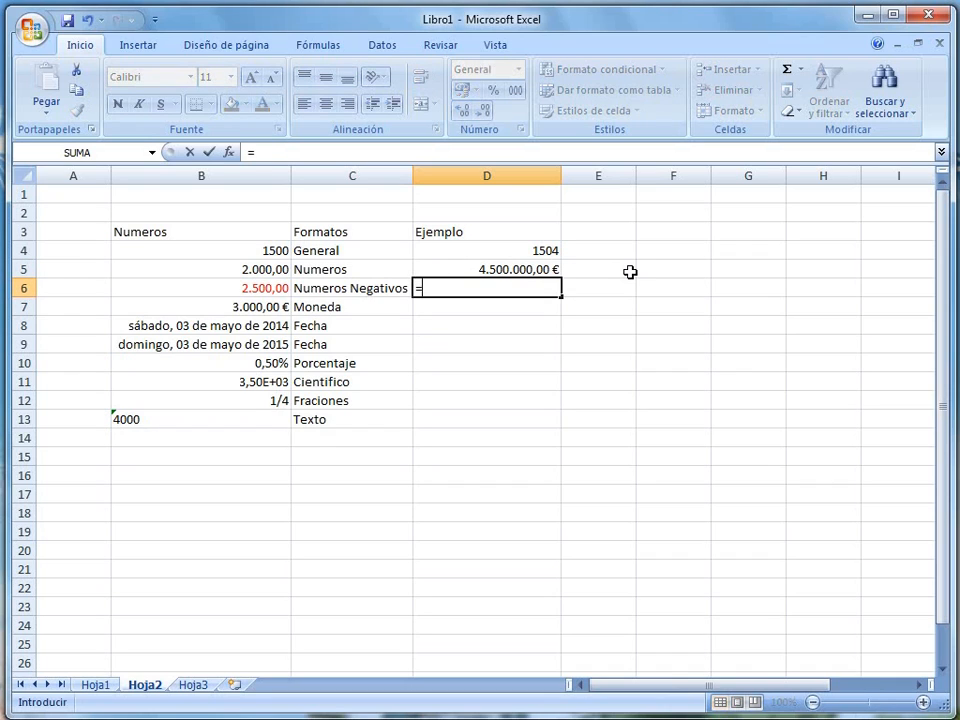
{"action": "key", "text": "Left"}
{"action": "key", "text": "Left"}
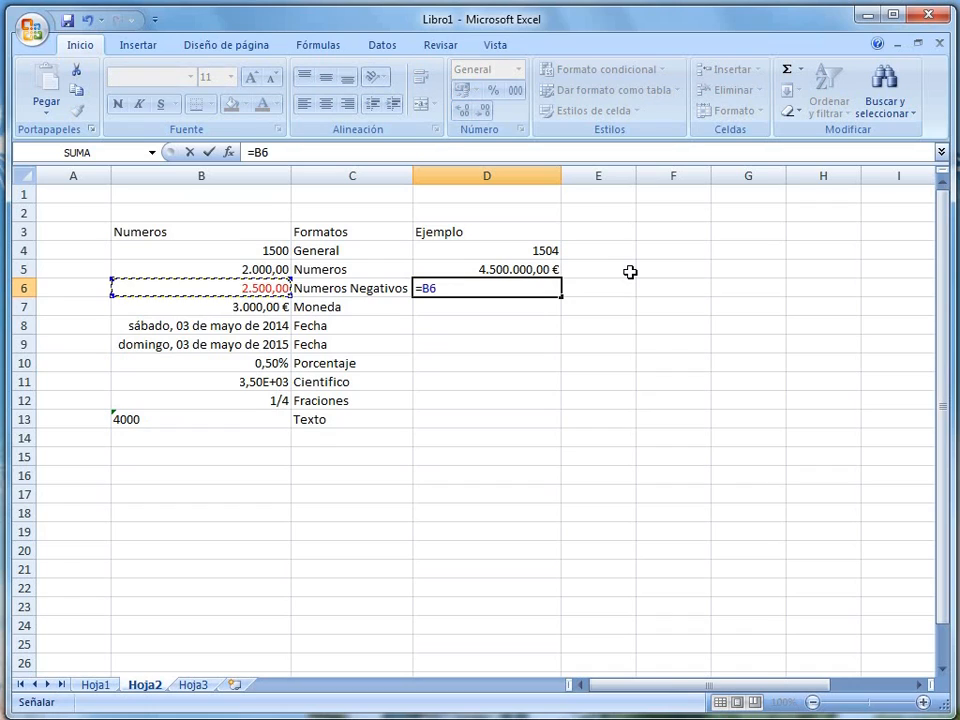
{"action": "type", "text": "*"}
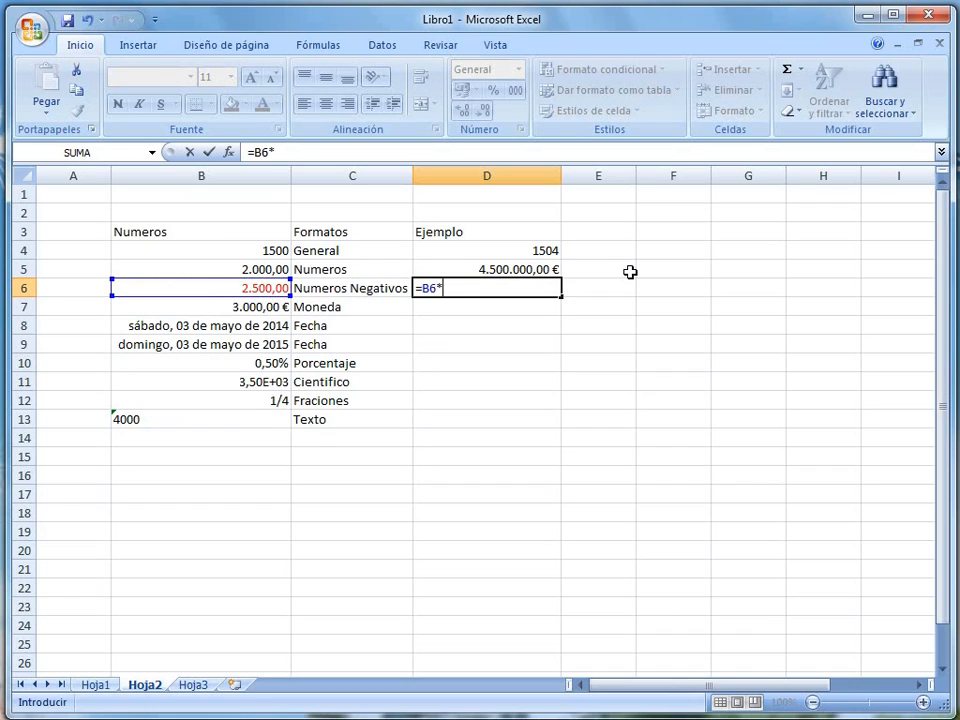
{"action": "key", "text": "BackSpace"}
{"action": "type", "text": "+"}
{"action": "key", "text": "Left"}
{"action": "key", "text": "Left"}
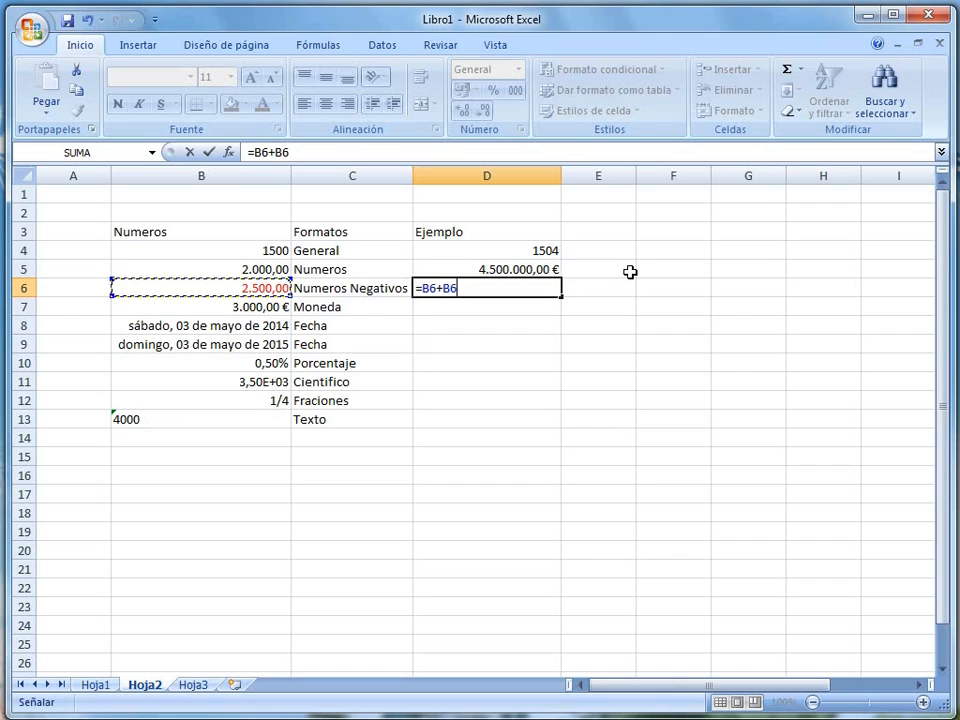
{"action": "key", "text": "Up"}
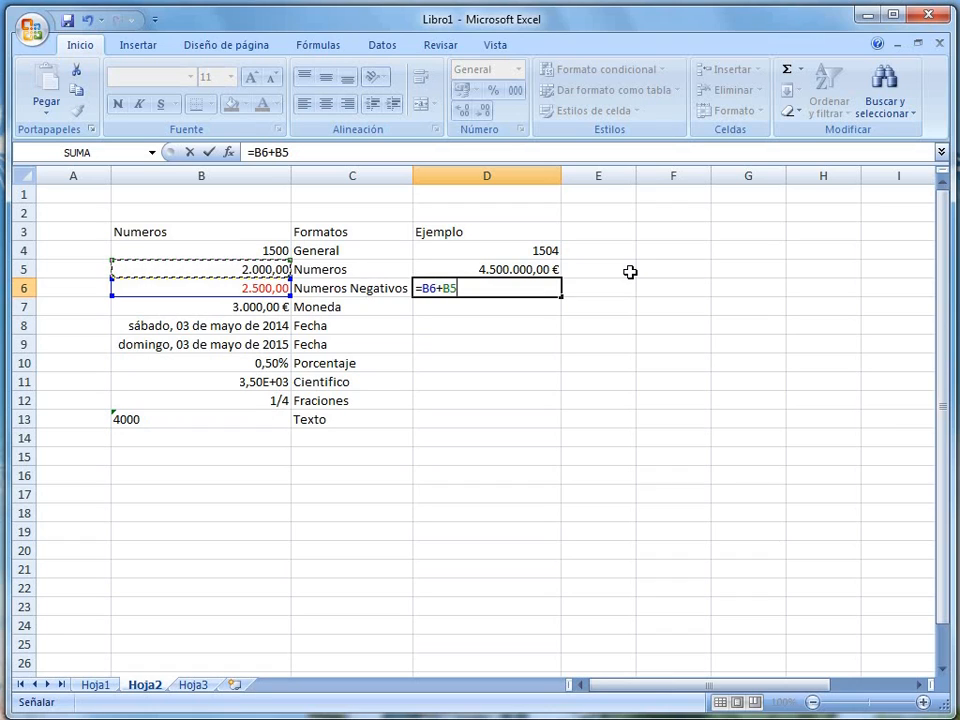
{"action": "key", "text": "Return"}
{"action": "key", "text": "Up"}
{"action": "key", "text": "Down"}
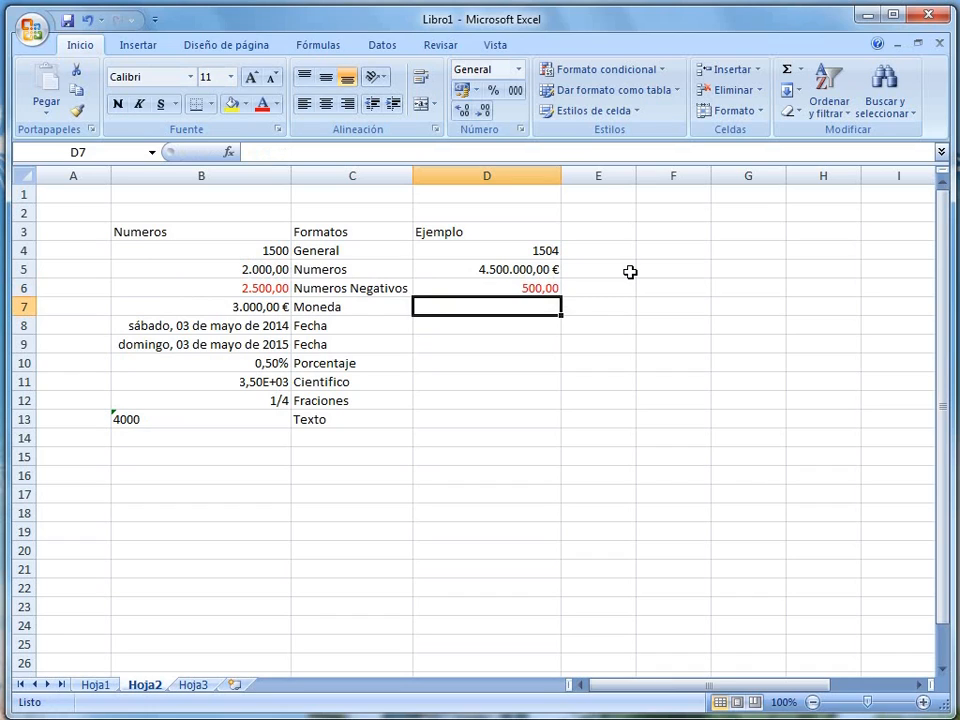
{"action": "key", "text": "Up"}
Enter the formula =B7*B5 in cell D7 as the example for the Moneda format
{"action": "key", "text": "Down"}
{"action": "type", "text": "="}
{"action": "key", "text": "Left"}
{"action": "key", "text": "Left"}
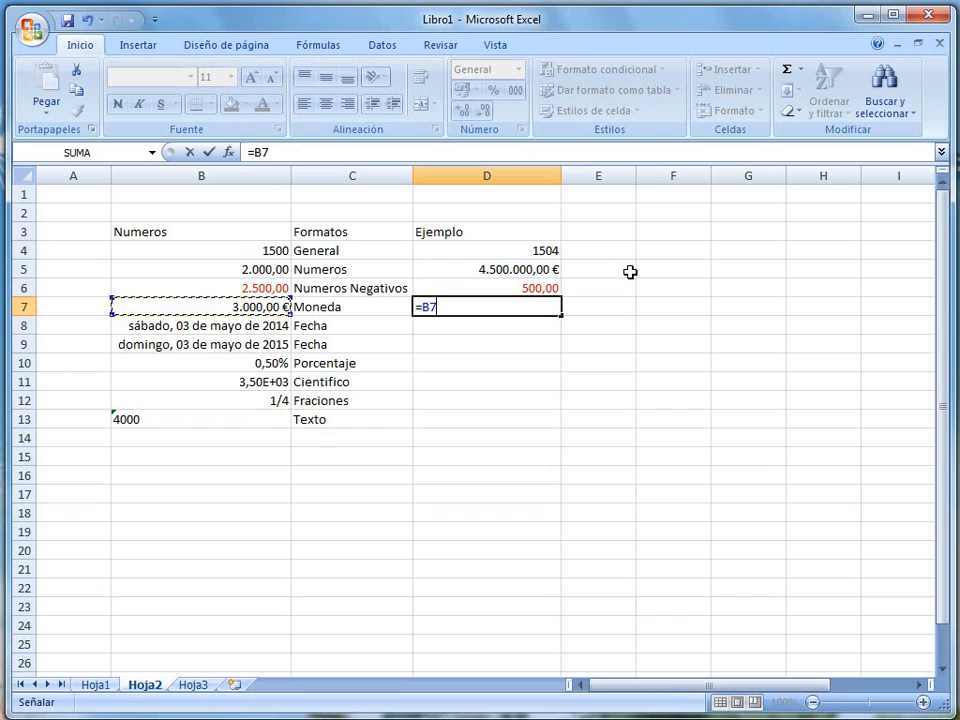
{"action": "type", "text": "*"}
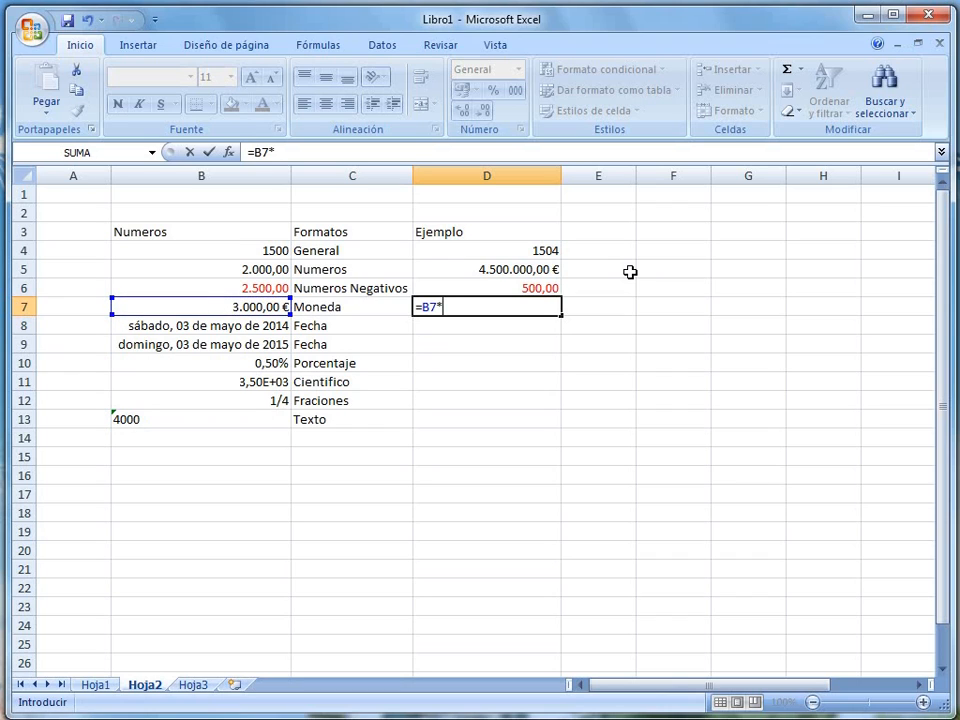
{"action": "key", "text": "Up"}
{"action": "key", "text": "Up"}
{"action": "key", "text": "Left"}
{"action": "key", "text": "Left"}
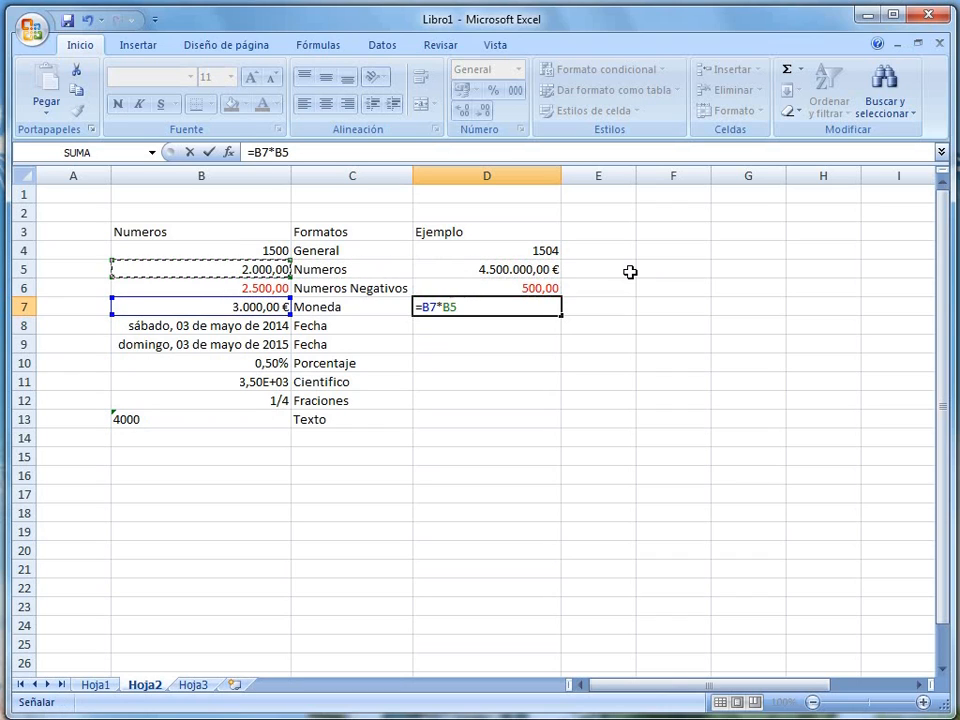
{"action": "key", "text": "Return"}
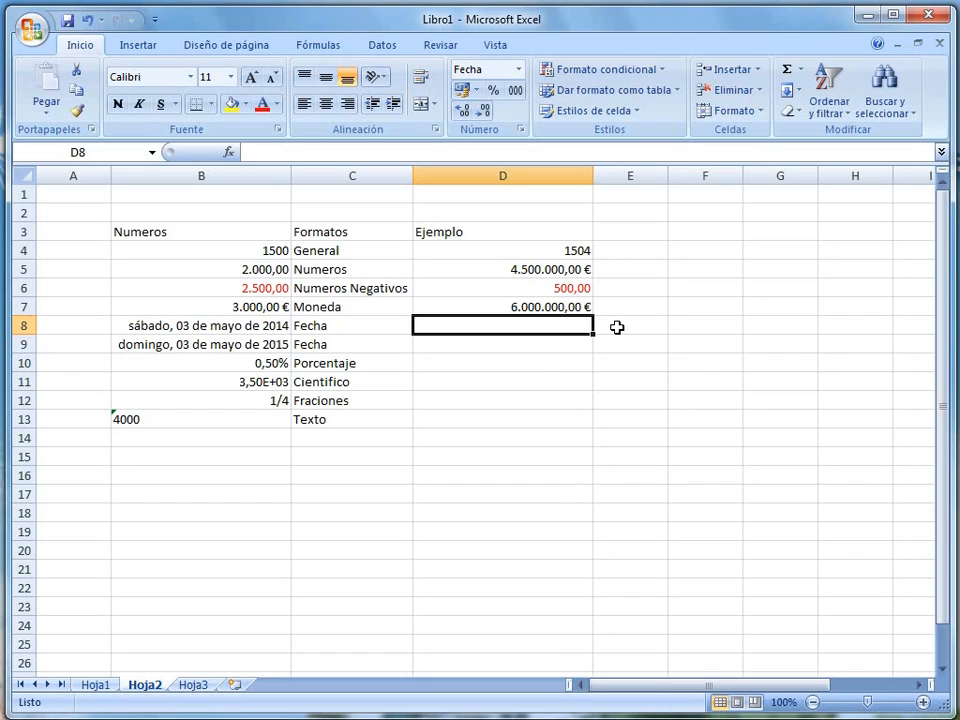
Enter the formula =B8+10 in cell D8 to add ten days to the first date
{"action": "type", "text": "="}
{"action": "key", "text": "Left"}
{"action": "key", "text": "Left"}
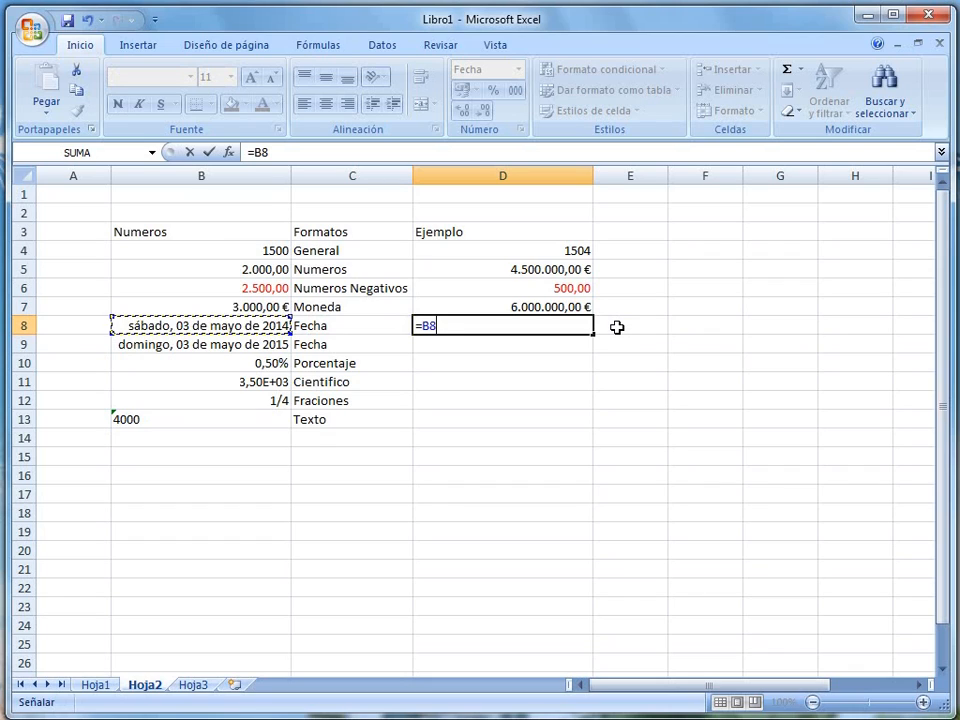
{"action": "type", "text": "+10"}
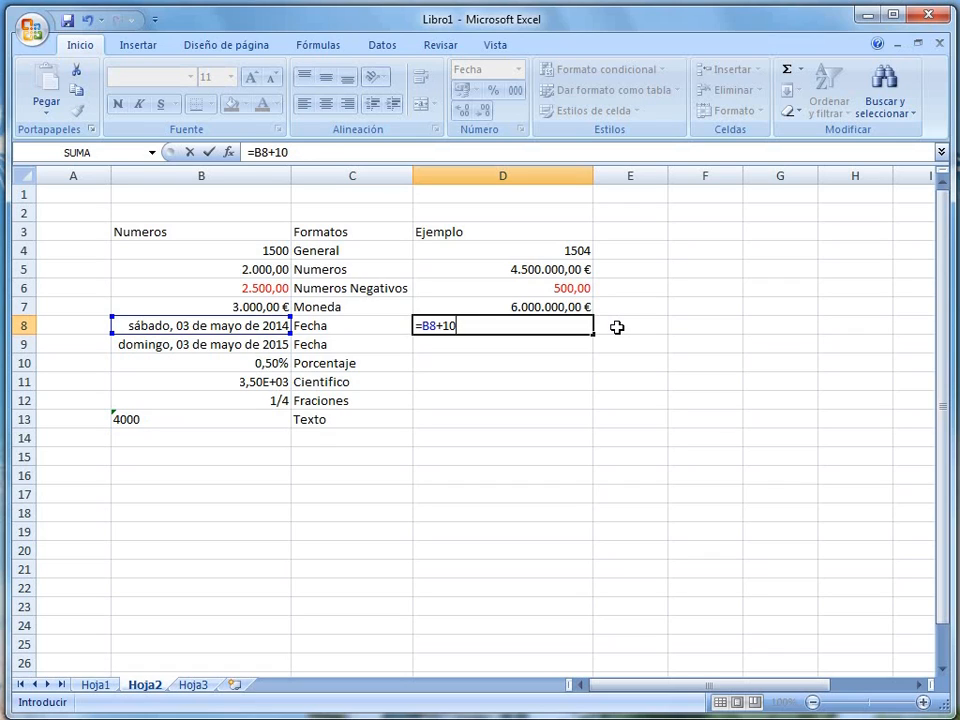
{"action": "key", "text": "Return"}
{"action": "key", "text": "Up"}
{"action": "key", "text": "Down"}
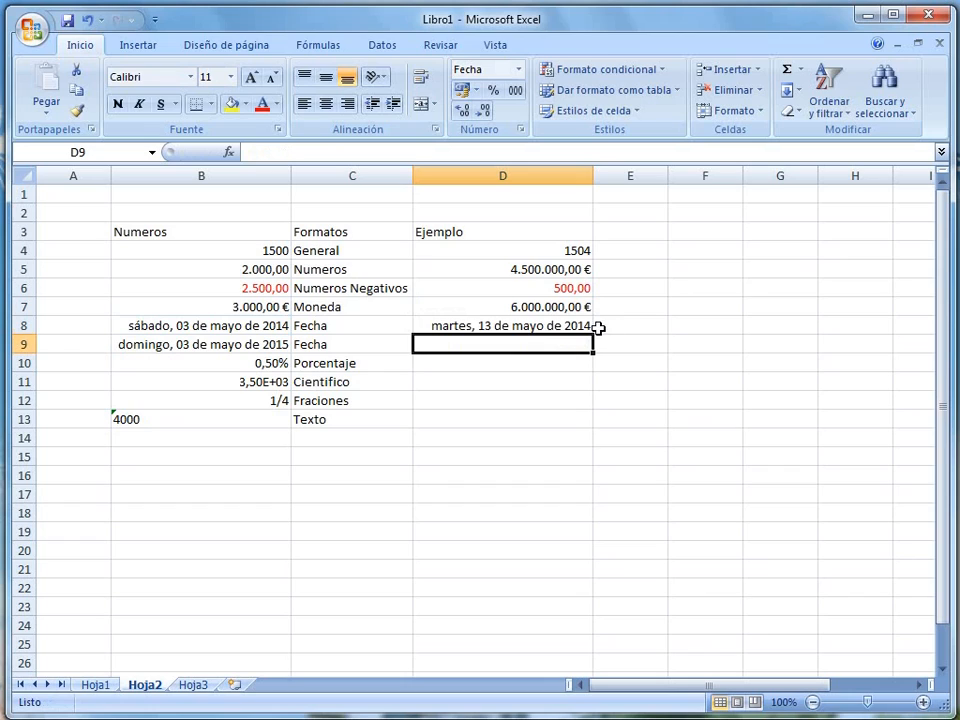
Format the date result in cell D8 as General and apply the thousands separator style to it
{"action": "left_click", "coordinate": [511, 326]}
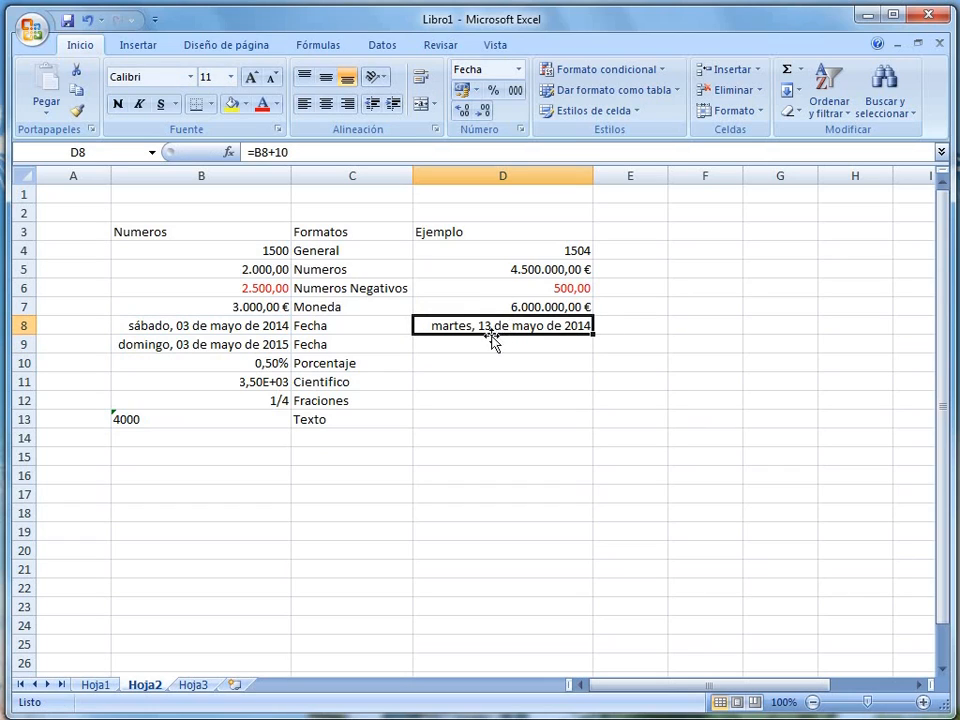
{"action": "left_click", "coordinate": [219, 325]}
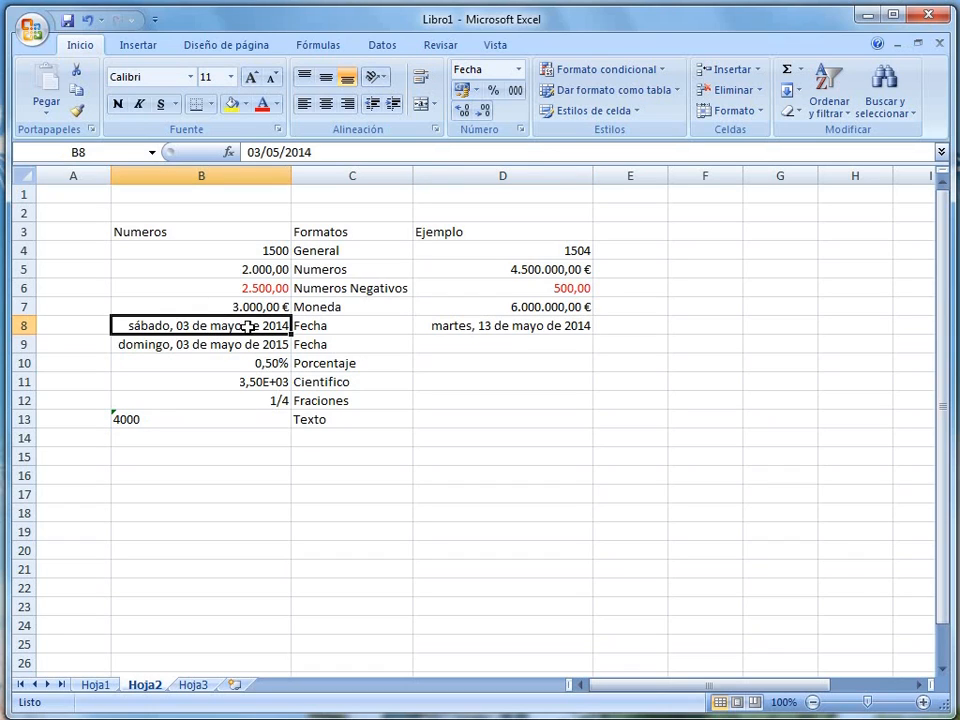
{"action": "left_click", "coordinate": [512, 330]}
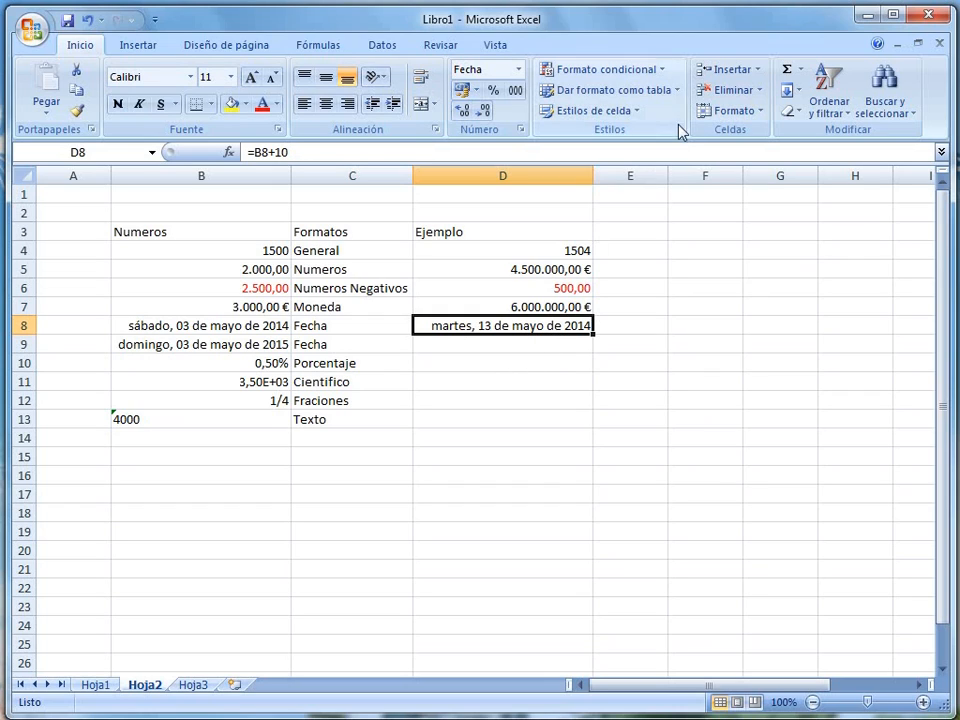
{"action": "left_click", "coordinate": [521, 130]}
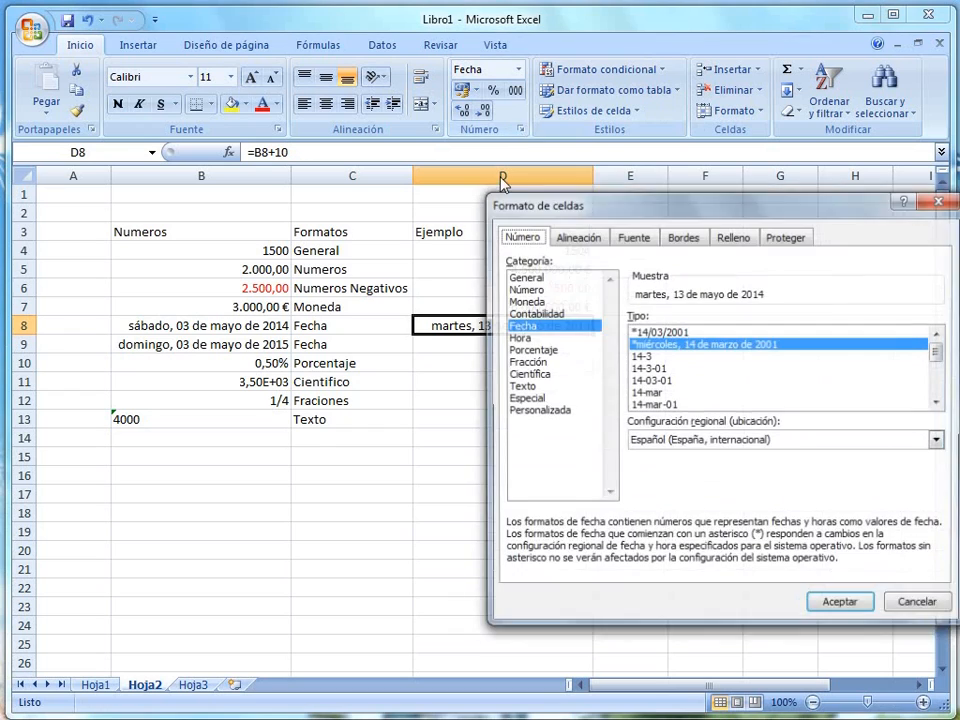
{"action": "left_click", "coordinate": [546, 276]}
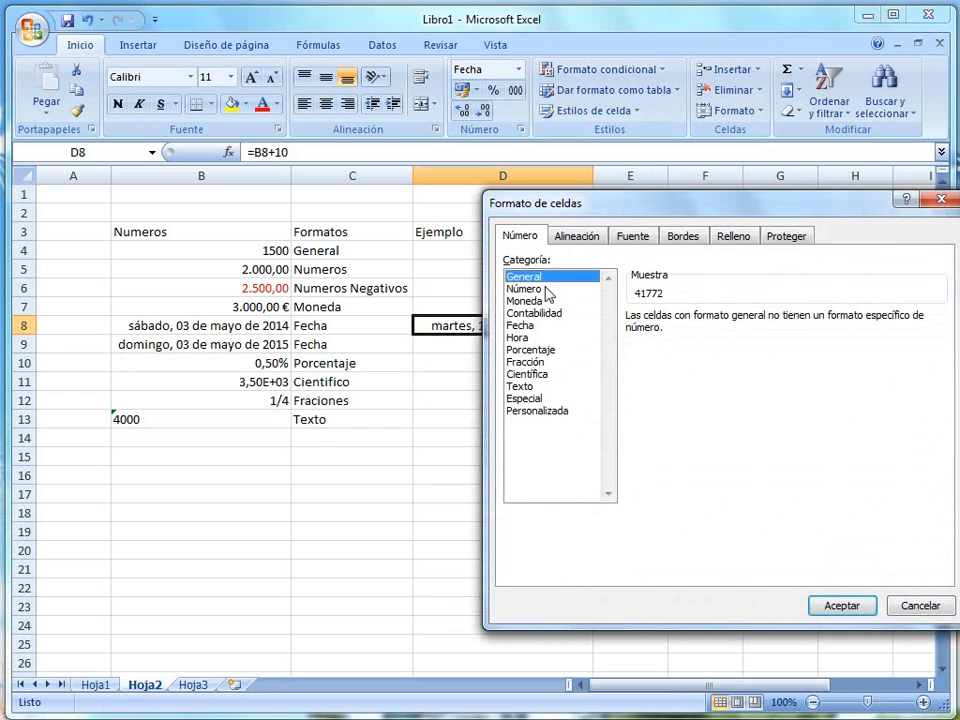
{"action": "left_click", "coordinate": [839, 606]}
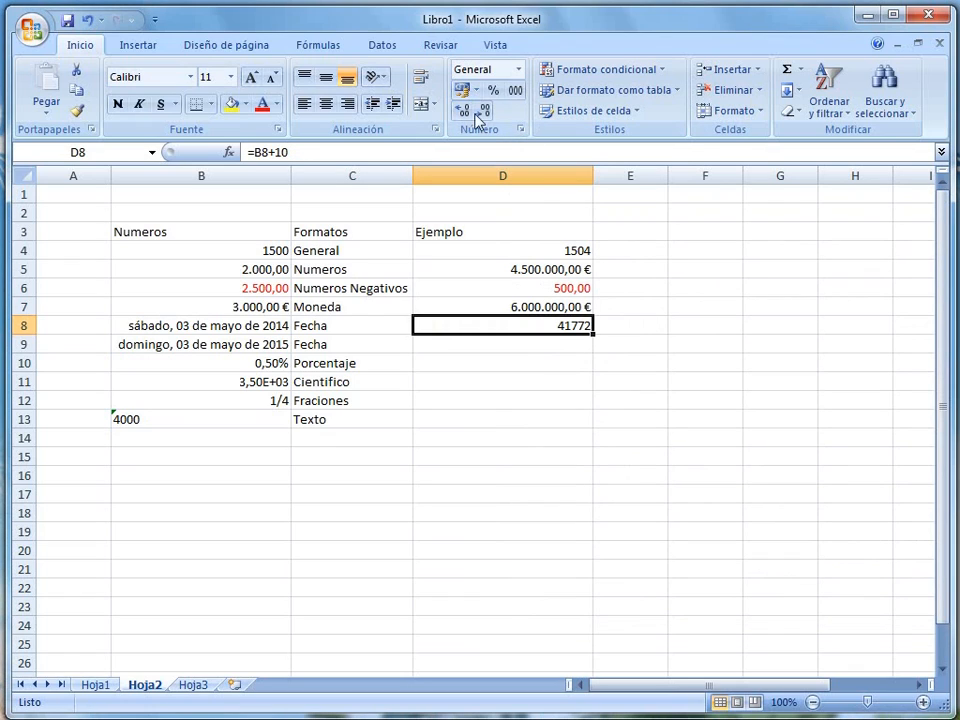
{"action": "left_click", "coordinate": [515, 90]}
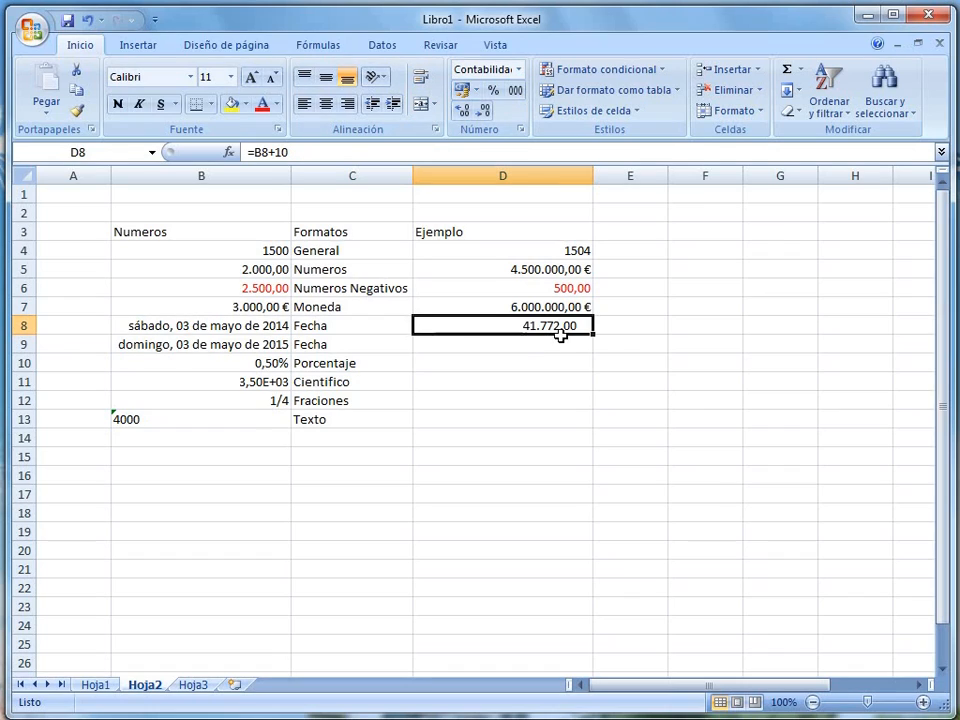
Compare the source date in cell B8 with the formula result in cell D8
{"action": "left_click", "coordinate": [238, 326]}
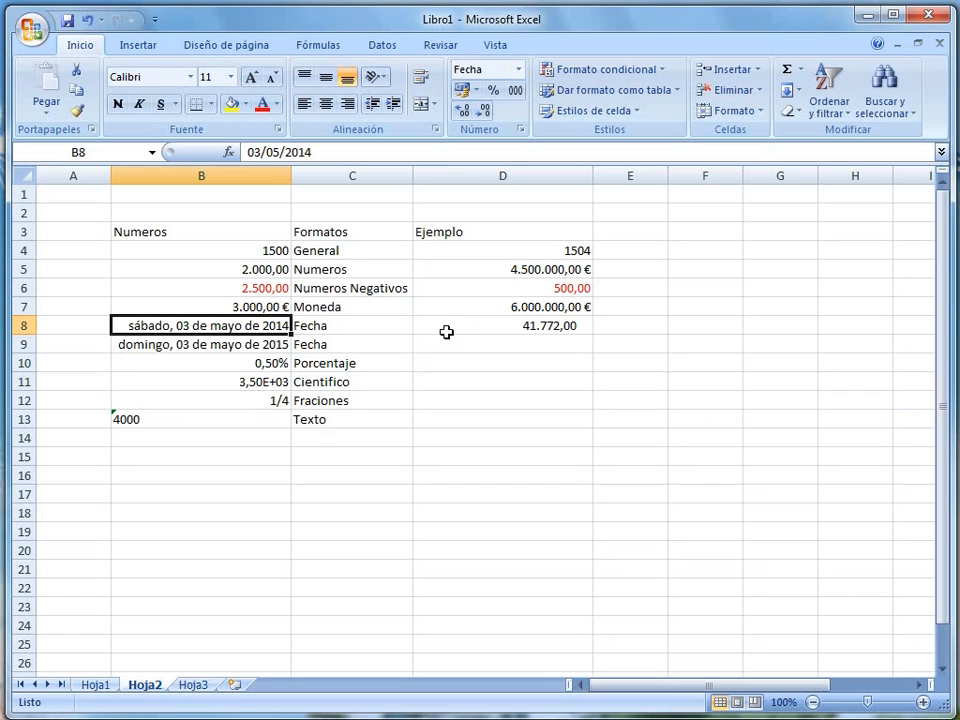
{"action": "left_click", "coordinate": [549, 326]}
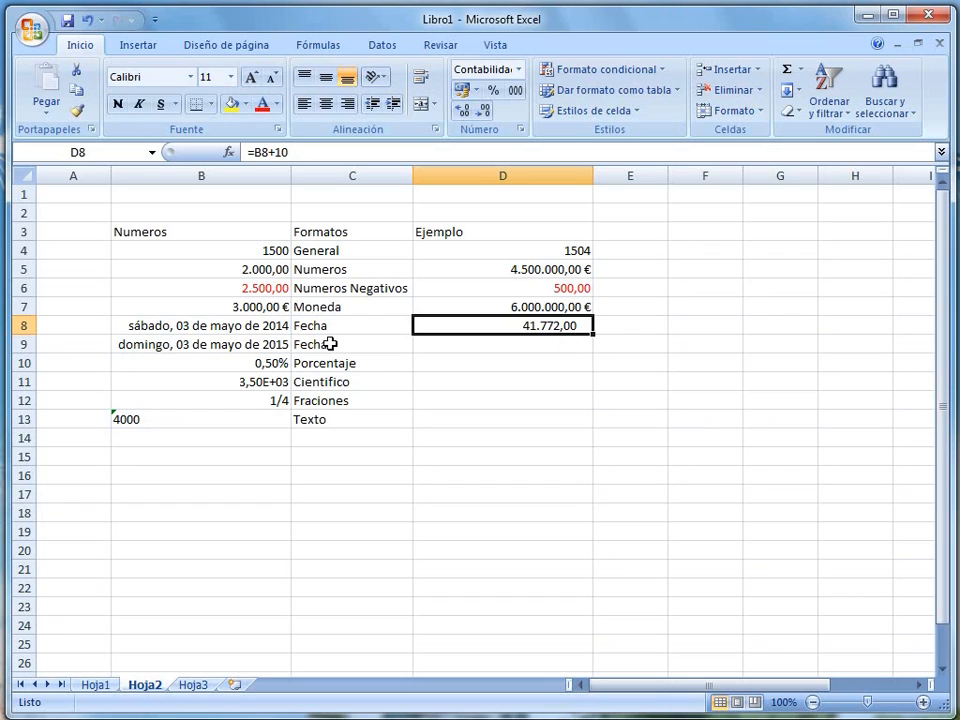
{"action": "left_click", "coordinate": [172, 326]}
{"action": "left_click", "coordinate": [527, 331]}
{"action": "left_click", "coordinate": [184, 331]}
{"action": "left_click", "coordinate": [524, 328]}
Enter the formula =B9 in cell D9 to reference the second date
{"action": "left_click", "coordinate": [557, 344]}
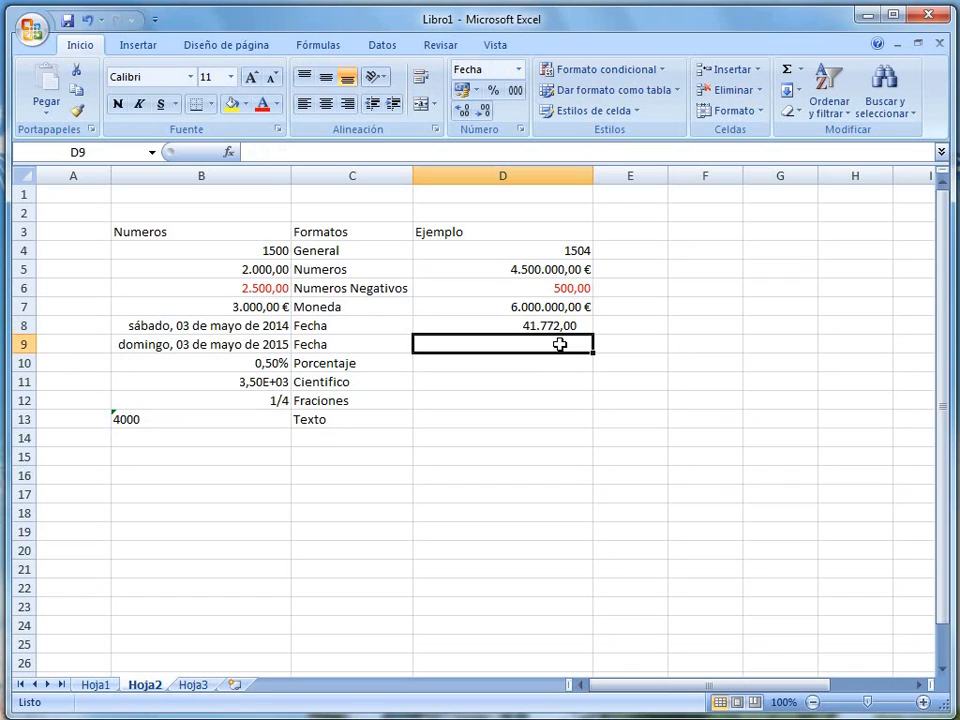
{"action": "type", "text": "="}
{"action": "key", "text": "Left"}
{"action": "key", "text": "Left"}
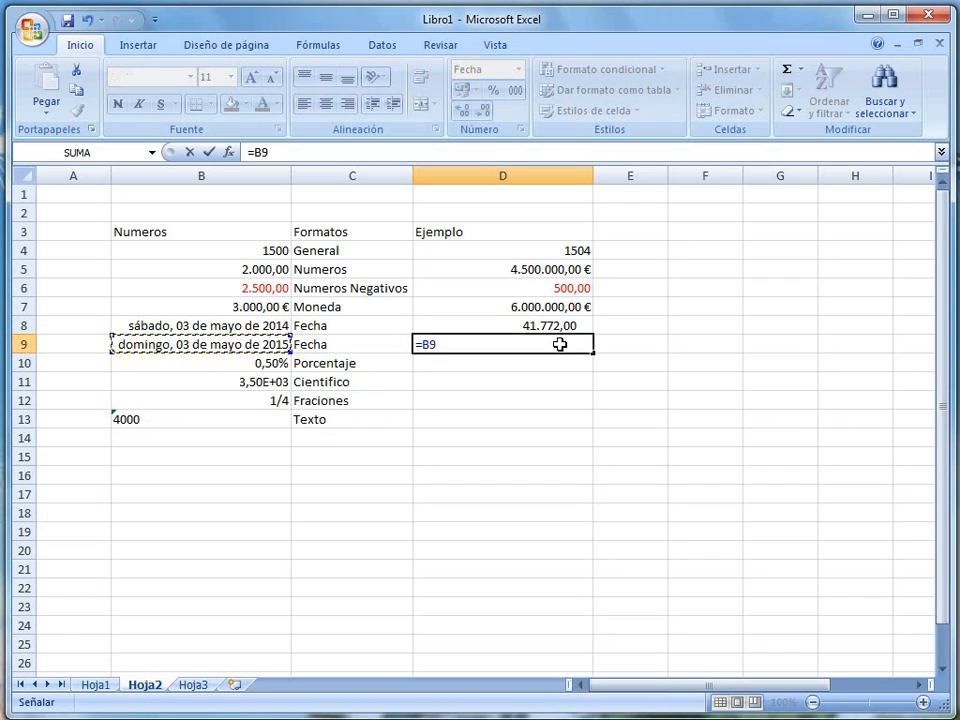
{"action": "key", "text": "Return"}
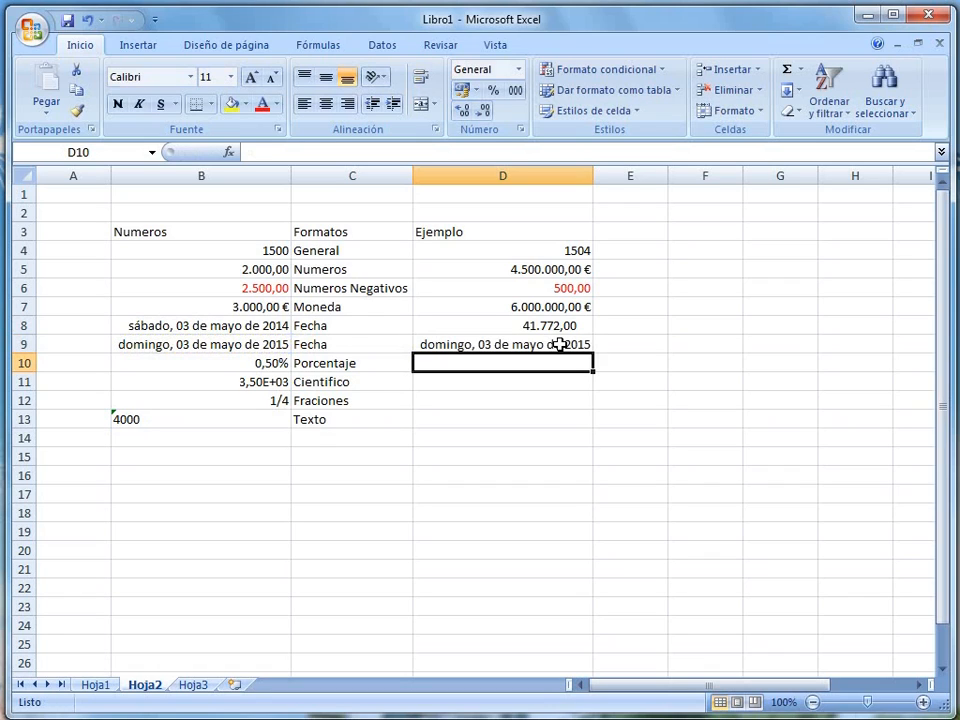
Format cell D9 as General, apply the thousands separator style, and compare it with the date in B9
{"action": "left_click", "coordinate": [559, 344]}
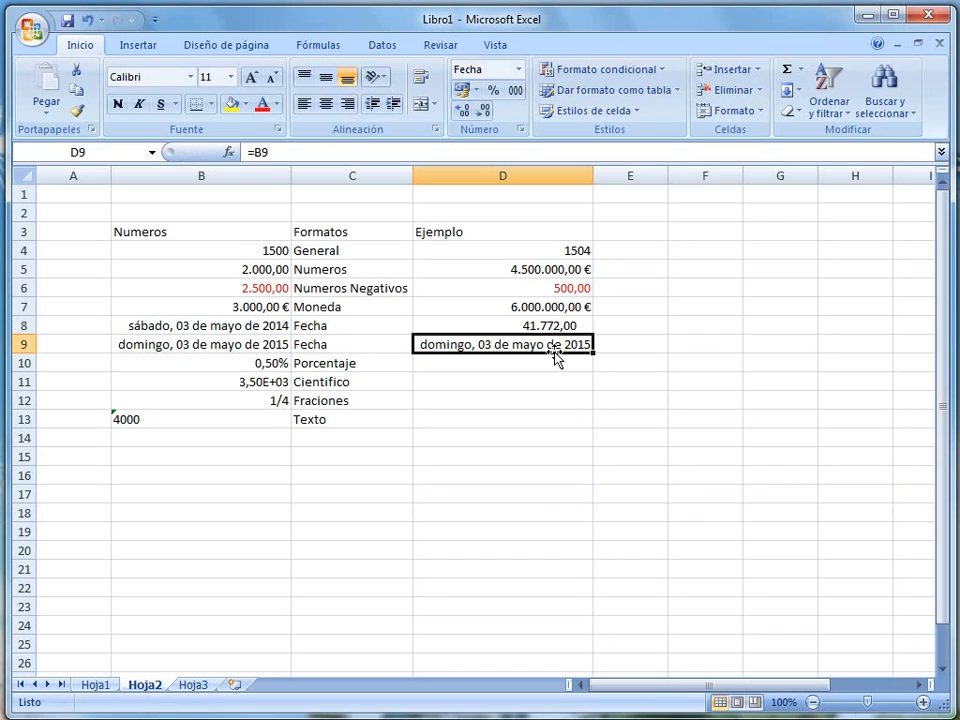
{"action": "left_click", "coordinate": [521, 130]}
{"action": "left_click", "coordinate": [546, 278]}
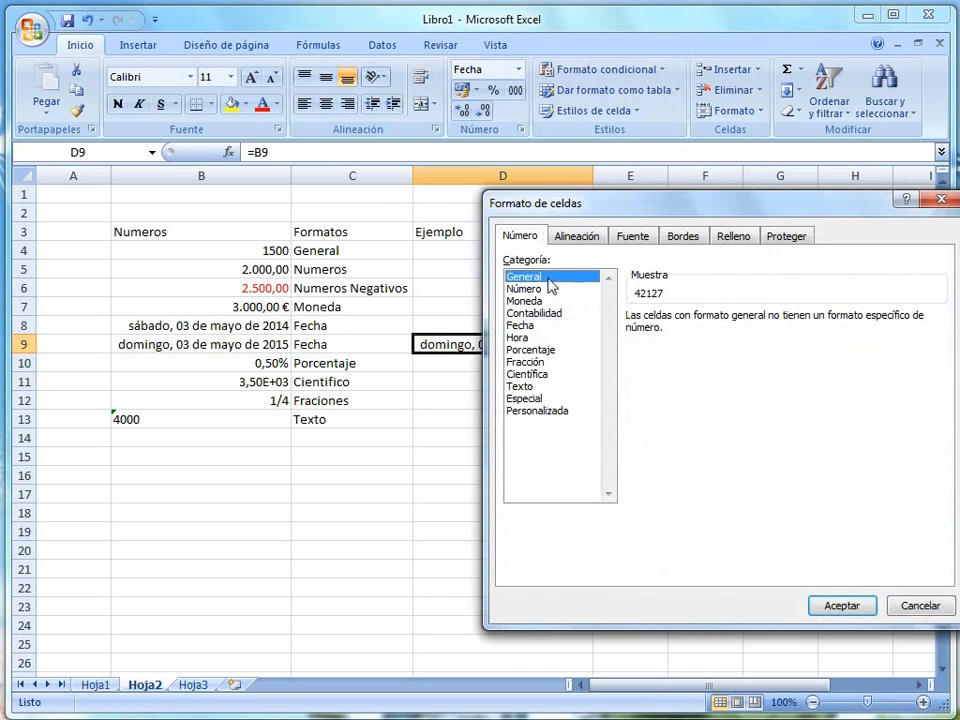
{"action": "left_click", "coordinate": [842, 606]}
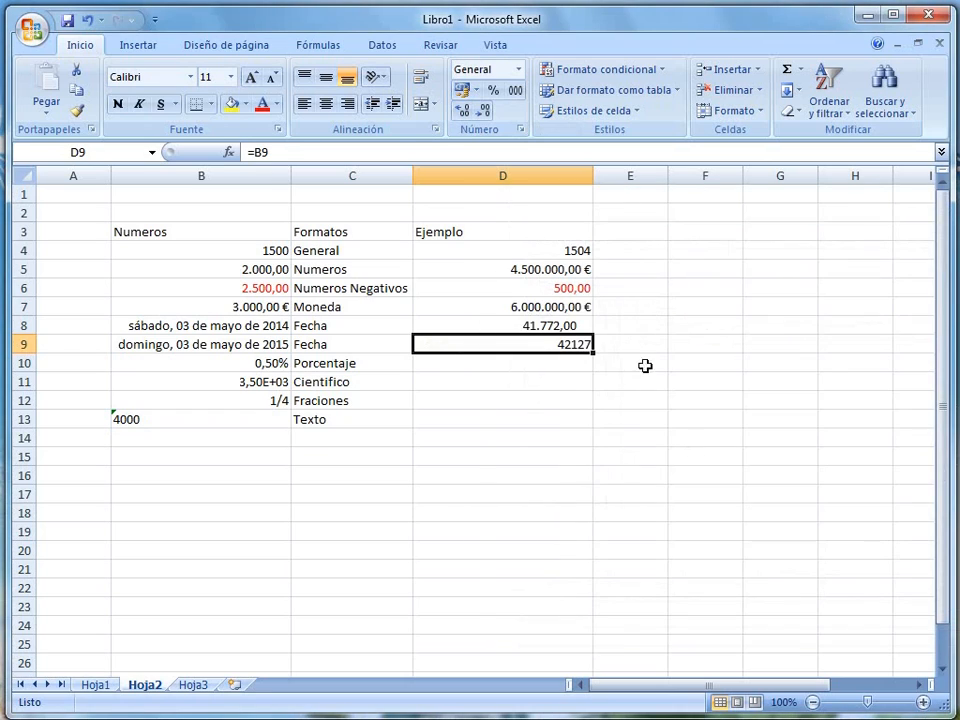
{"action": "left_click", "coordinate": [514, 90]}
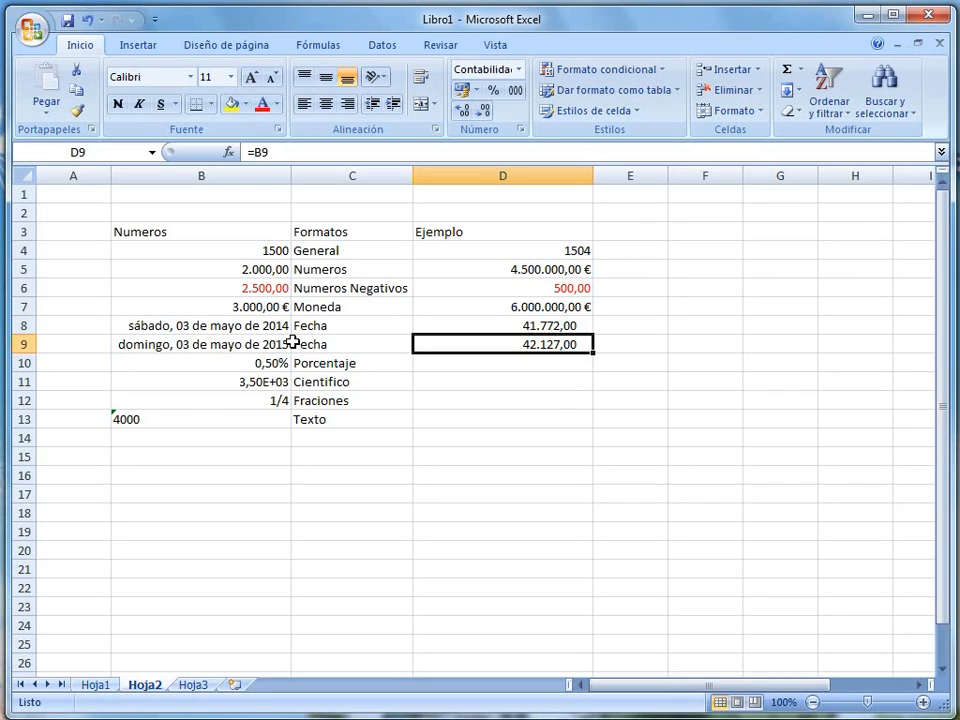
{"action": "left_click", "coordinate": [220, 345]}
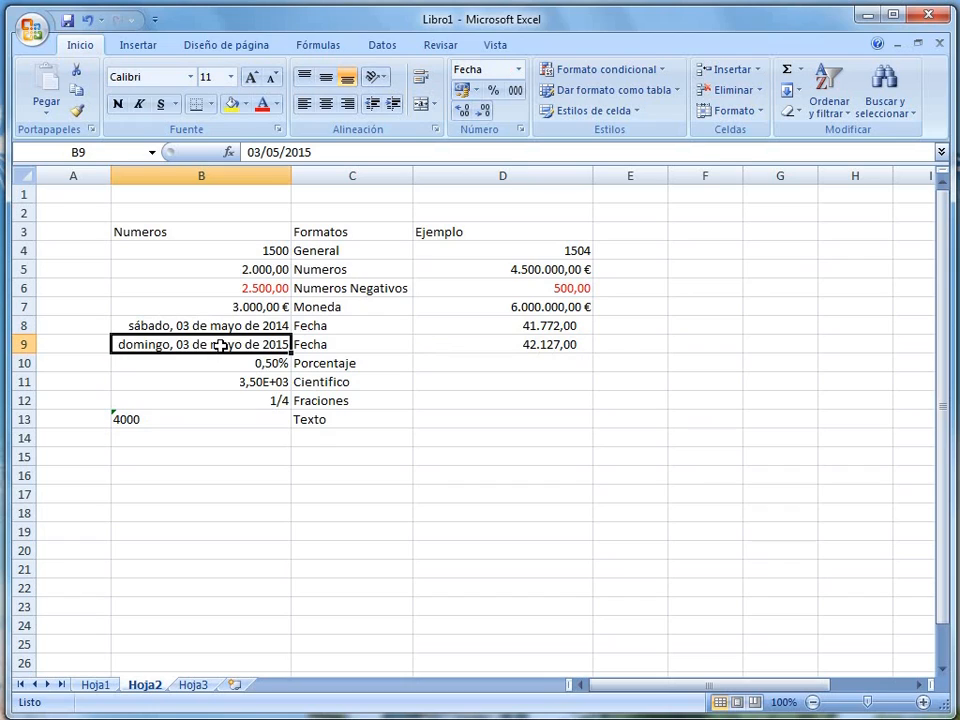
{"action": "left_click", "coordinate": [491, 343]}
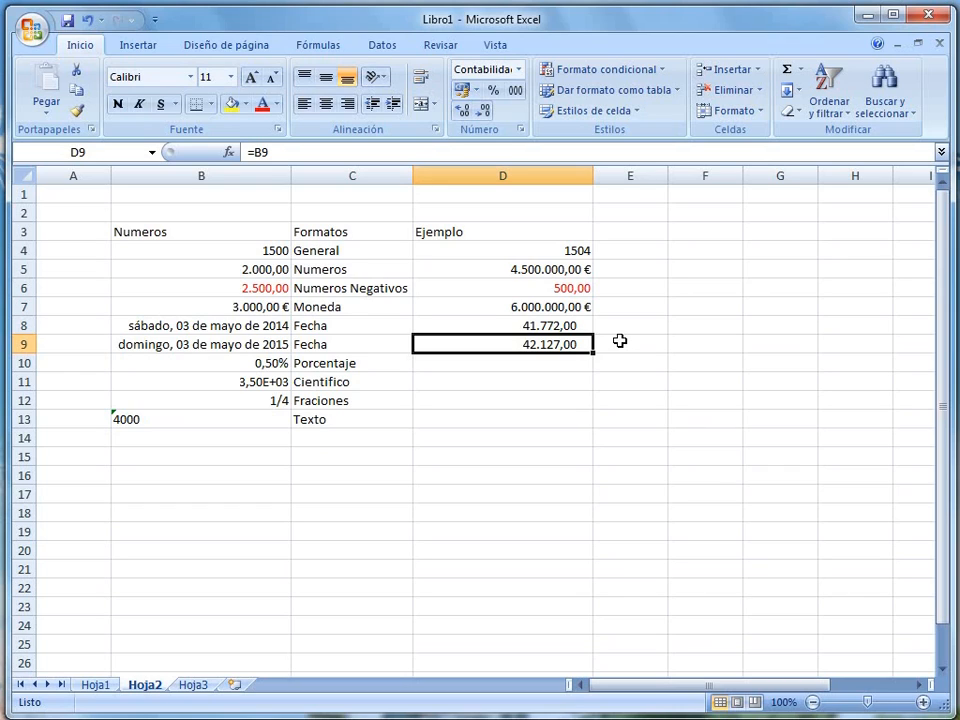
Format cell D8 as Fecha with the short date type *14/03/2001
{"action": "left_click", "coordinate": [546, 362]}
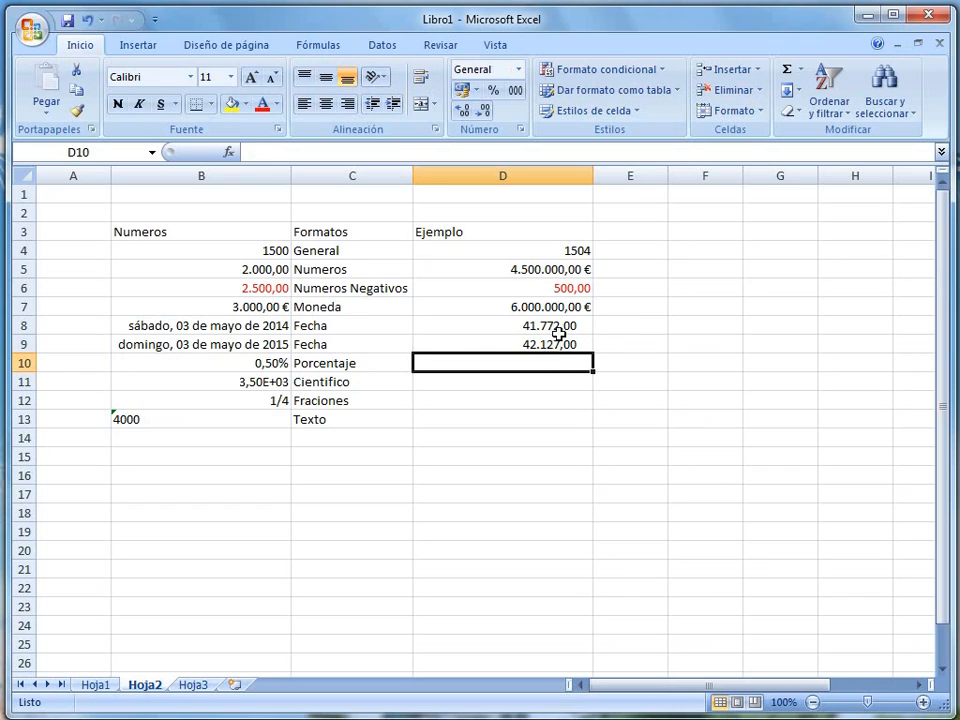
{"action": "left_click", "coordinate": [563, 327]}
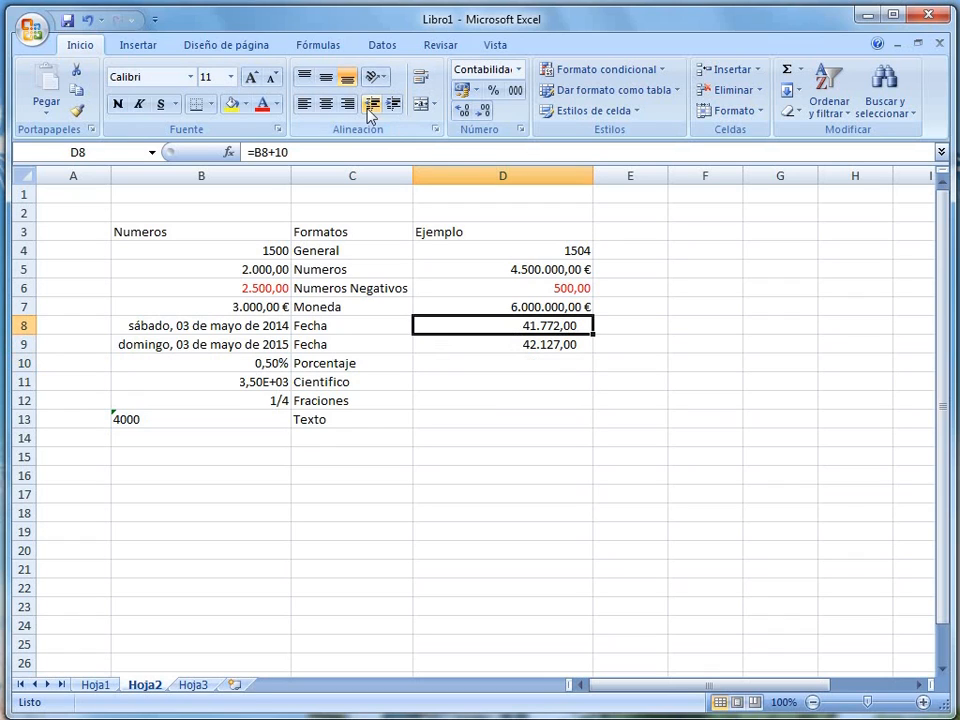
{"action": "left_click", "coordinate": [521, 129]}
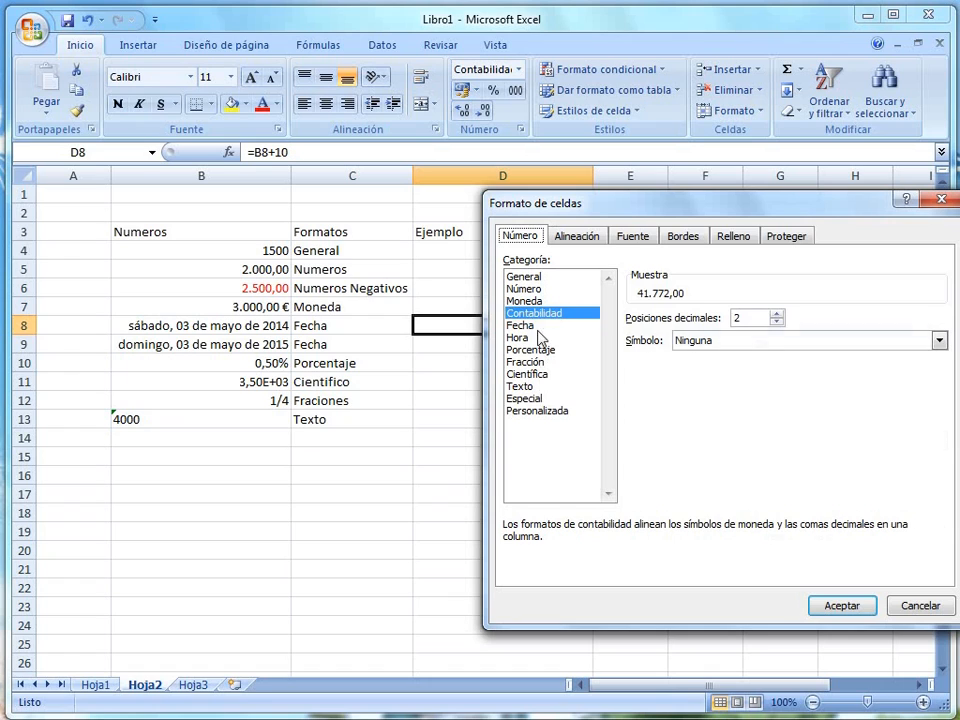
{"action": "left_click", "coordinate": [528, 326]}
{"action": "left_click", "coordinate": [817, 605]}
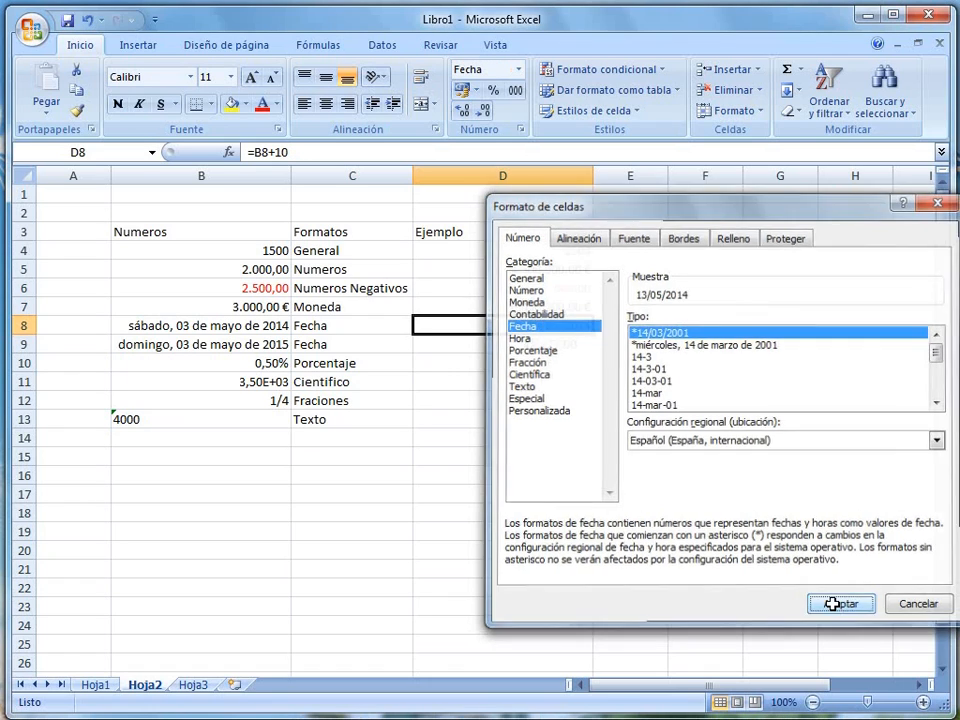
{"action": "left_click", "coordinate": [559, 338]}
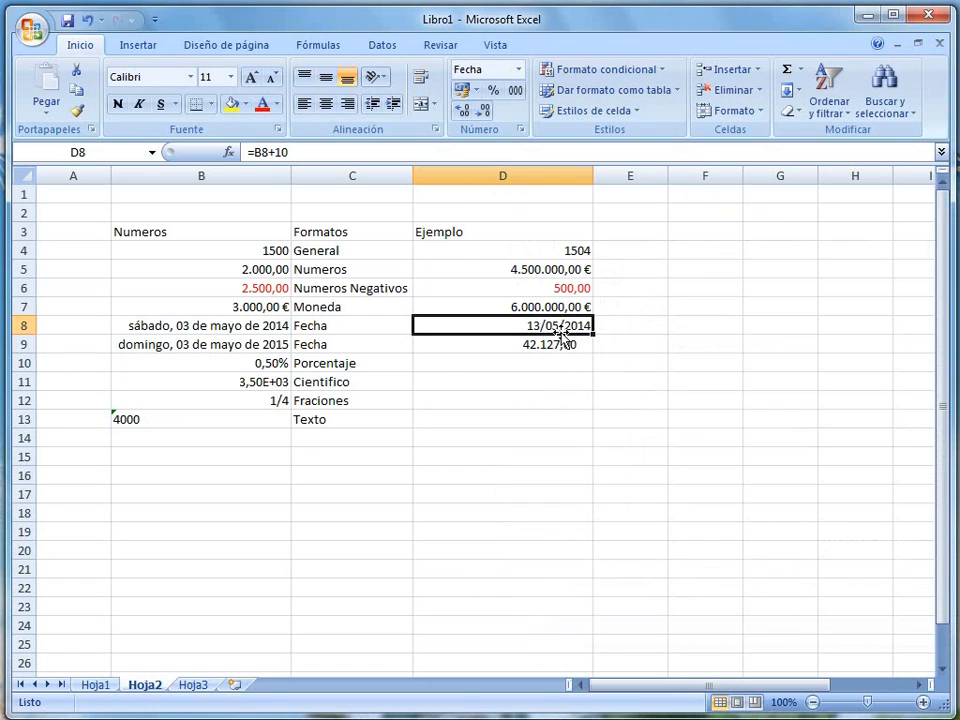
Enter the formula =B9+6 in cell E9 to add six days to the second date
{"action": "left_click", "coordinate": [556, 347]}
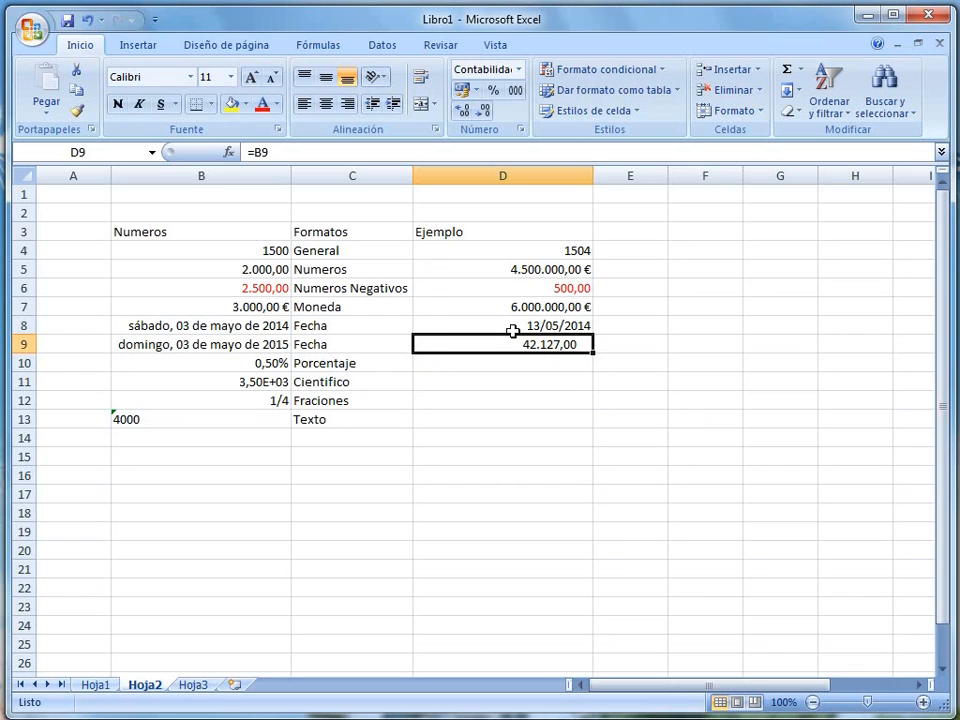
{"action": "left_click", "coordinate": [610, 352]}
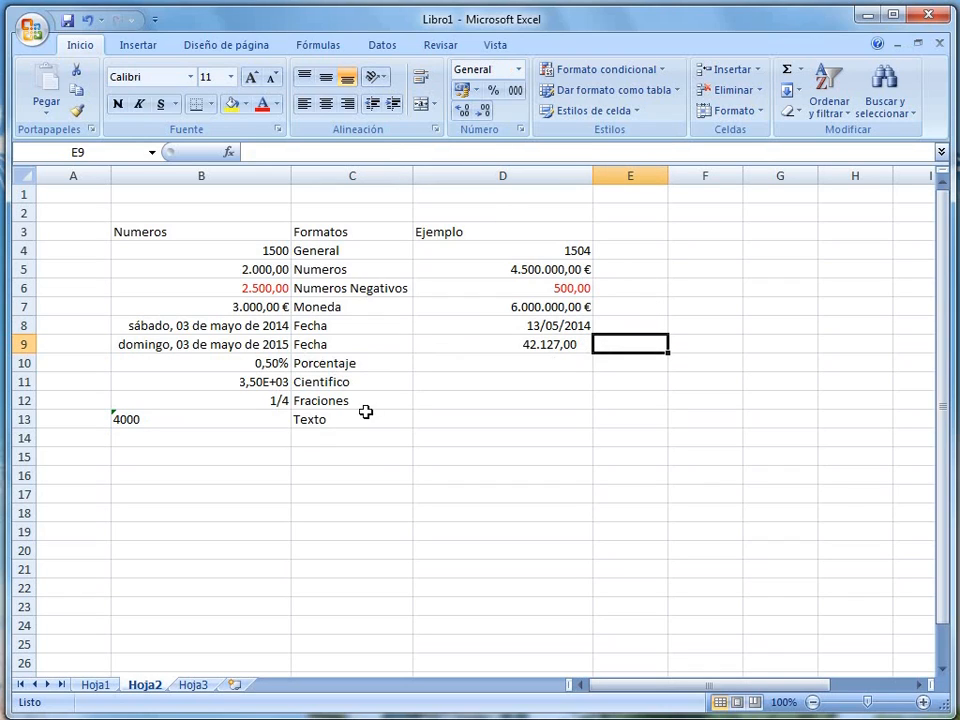
{"action": "type", "text": "="}
{"action": "key", "text": "Left"}
{"action": "key", "text": "Left"}
{"action": "key", "text": "Left"}
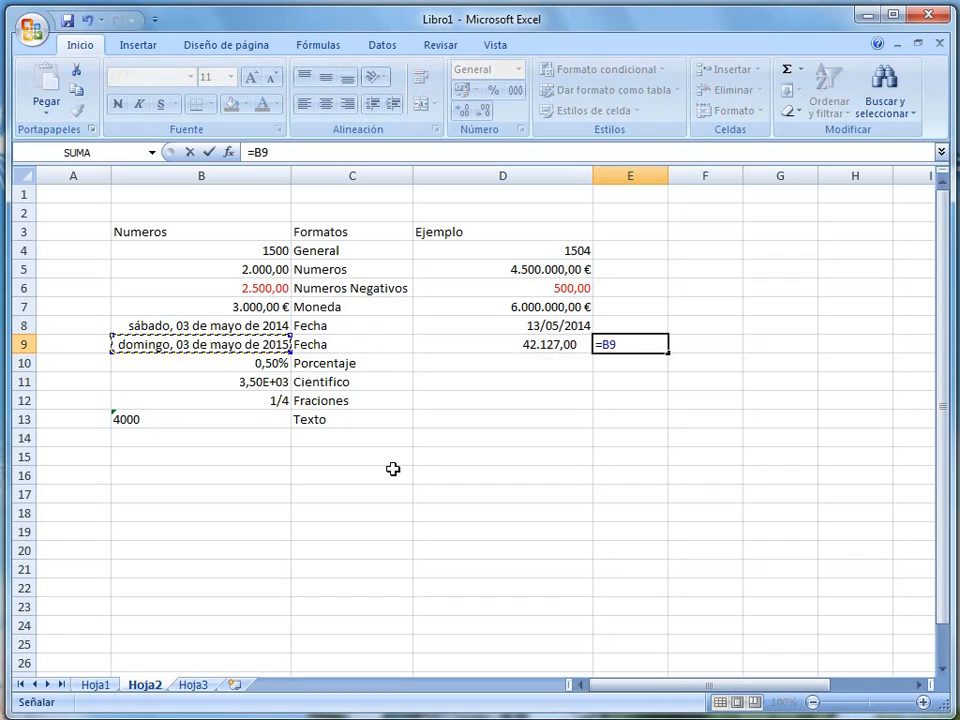
{"action": "type", "text": "+6"}
{"action": "key", "text": "Return"}
{"action": "key", "text": "Up"}
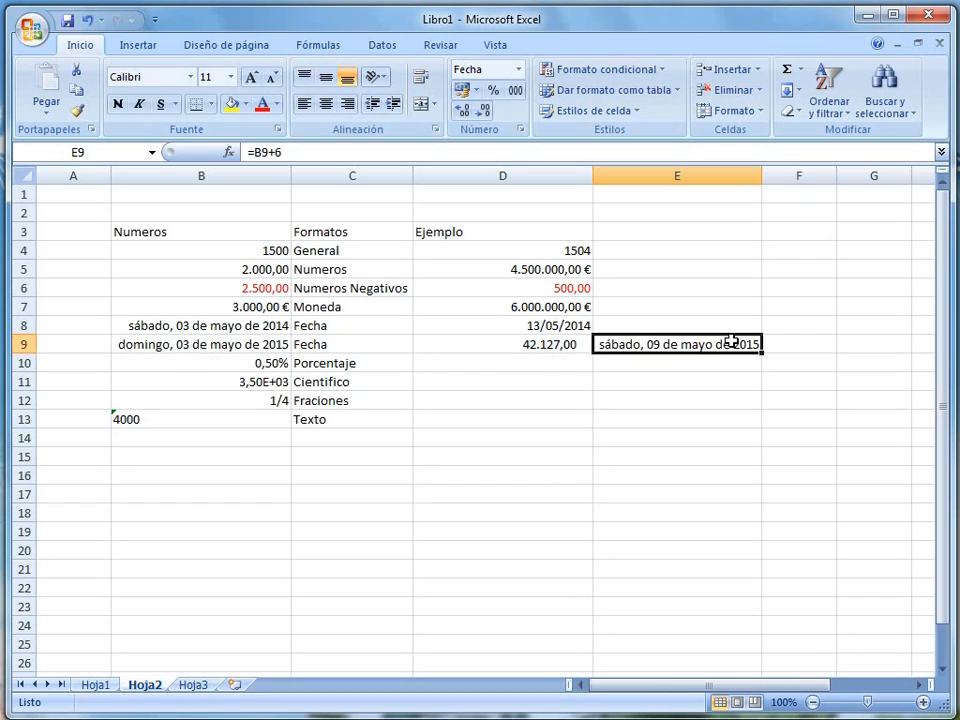
{"action": "left_click", "coordinate": [698, 381]}
{"action": "left_click", "coordinate": [699, 344]}
Enter the formula =4500*B10 in cell D10 as the example for the Porcentaje format
{"action": "left_click", "coordinate": [514, 362]}
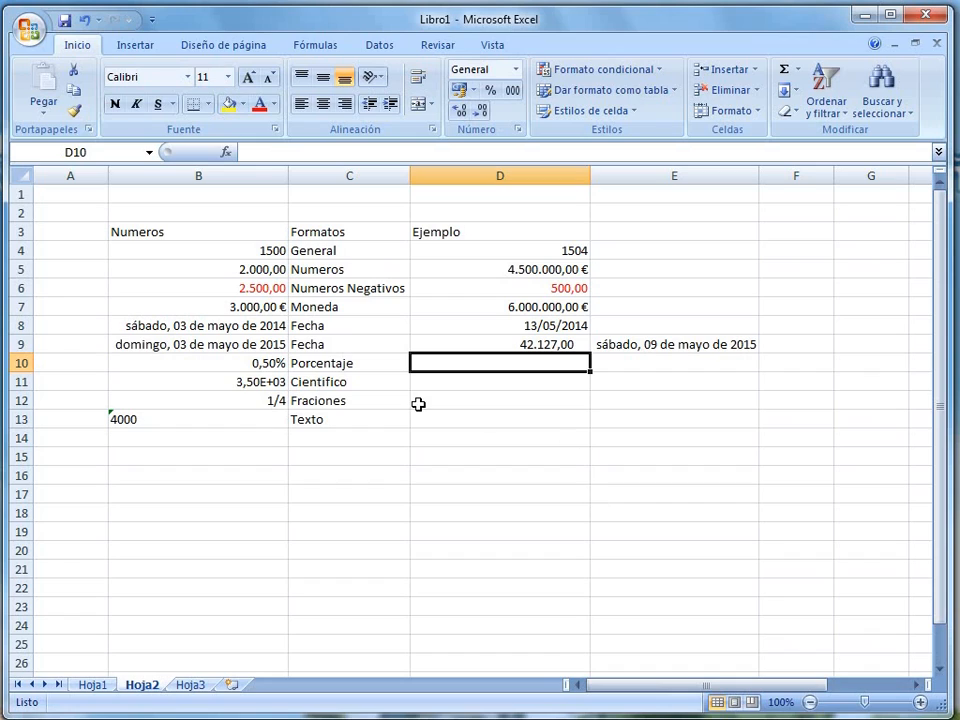
{"action": "left_click", "coordinate": [271, 364]}
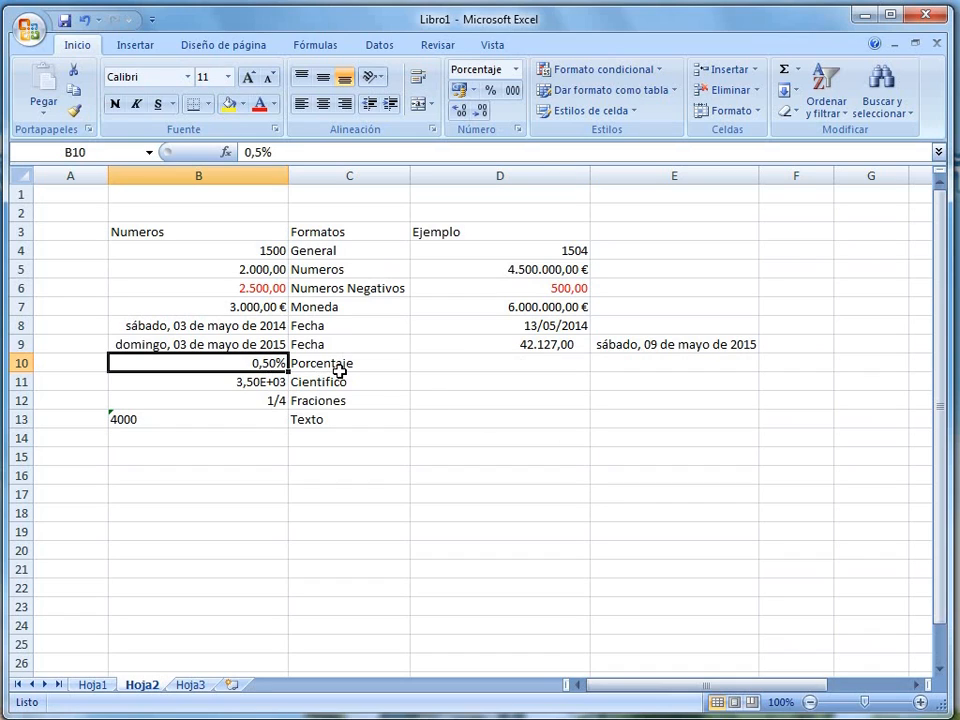
{"action": "left_click", "coordinate": [549, 367]}
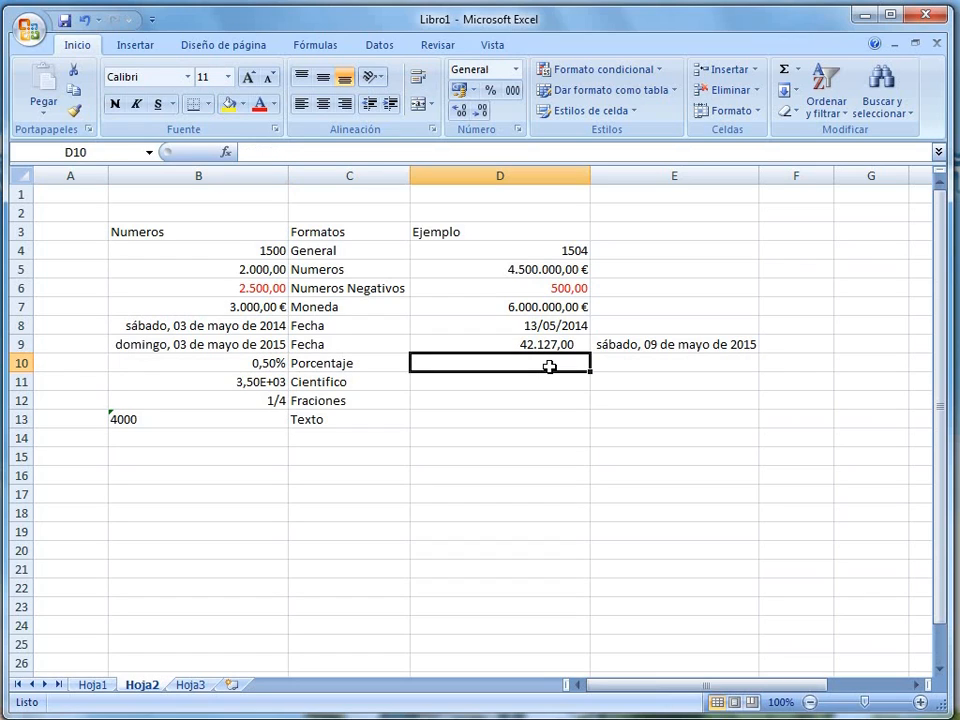
{"action": "type", "text": "=4"}
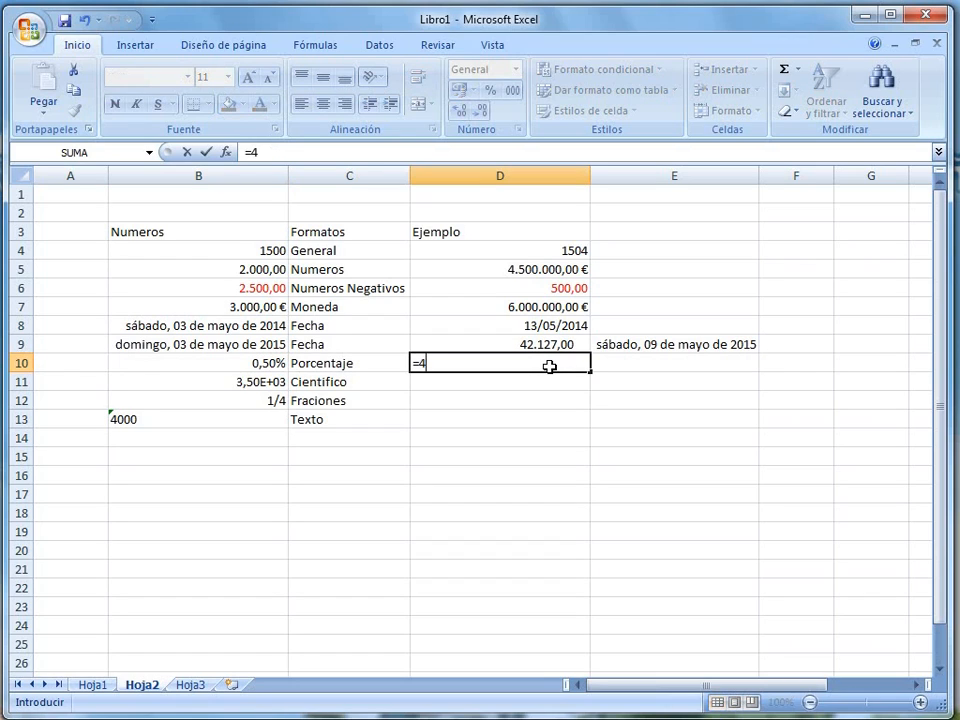
{"action": "type", "text": "500*"}
{"action": "key", "text": "Left"}
{"action": "key", "text": "Left"}
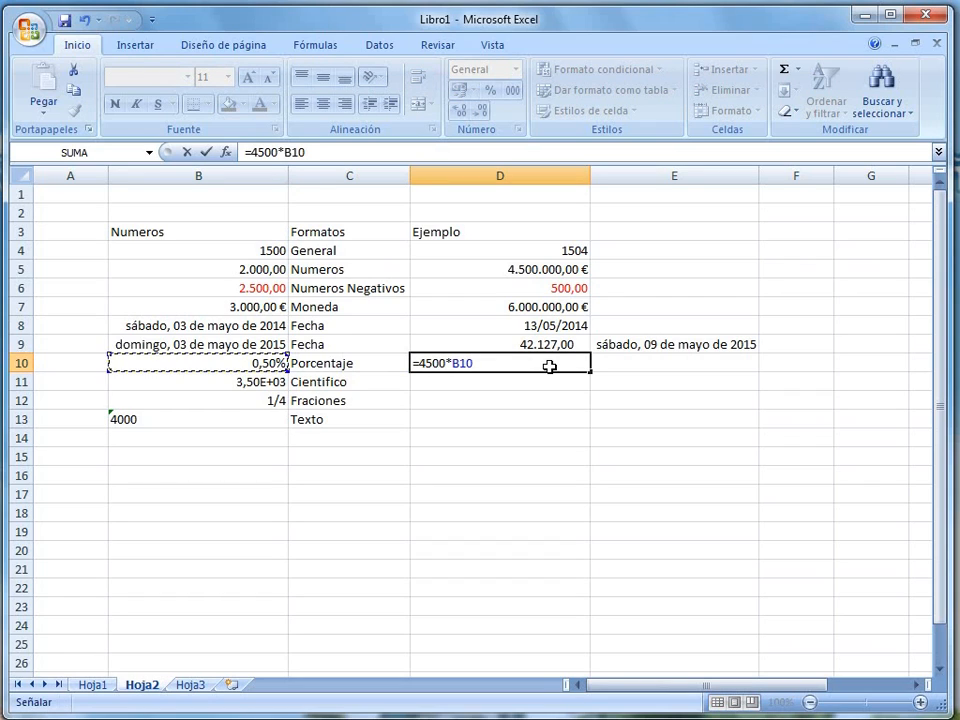
{"action": "key", "text": "Return"}
{"action": "left_click", "coordinate": [549, 366]}
{"action": "key", "text": "Return"}
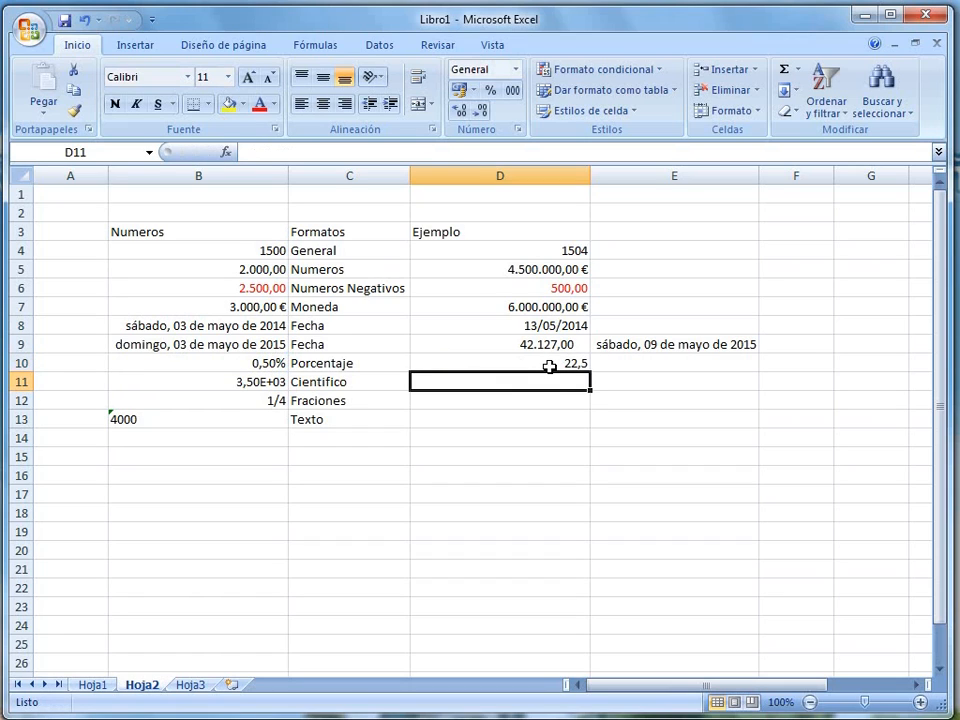
{"action": "left_click", "coordinate": [568, 364]}
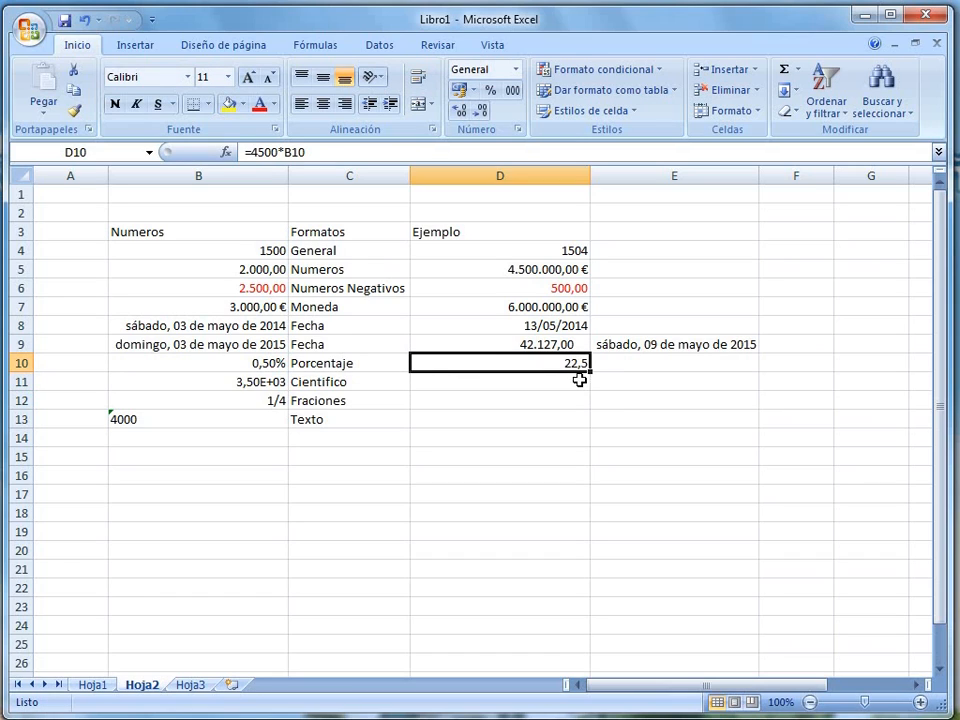
Enter the formula =B11+15 in cell D11 as the example for the Cientifico format
{"action": "left_click", "coordinate": [524, 384]}
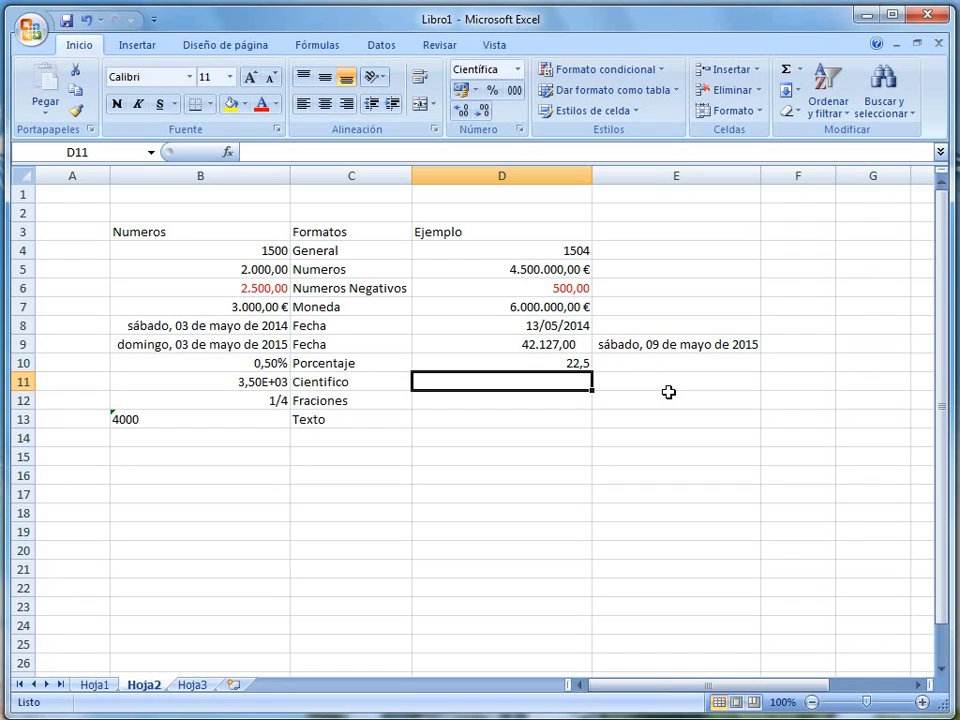
{"action": "type", "text": "="}
{"action": "key", "text": "Left"}
{"action": "key", "text": "Left"}
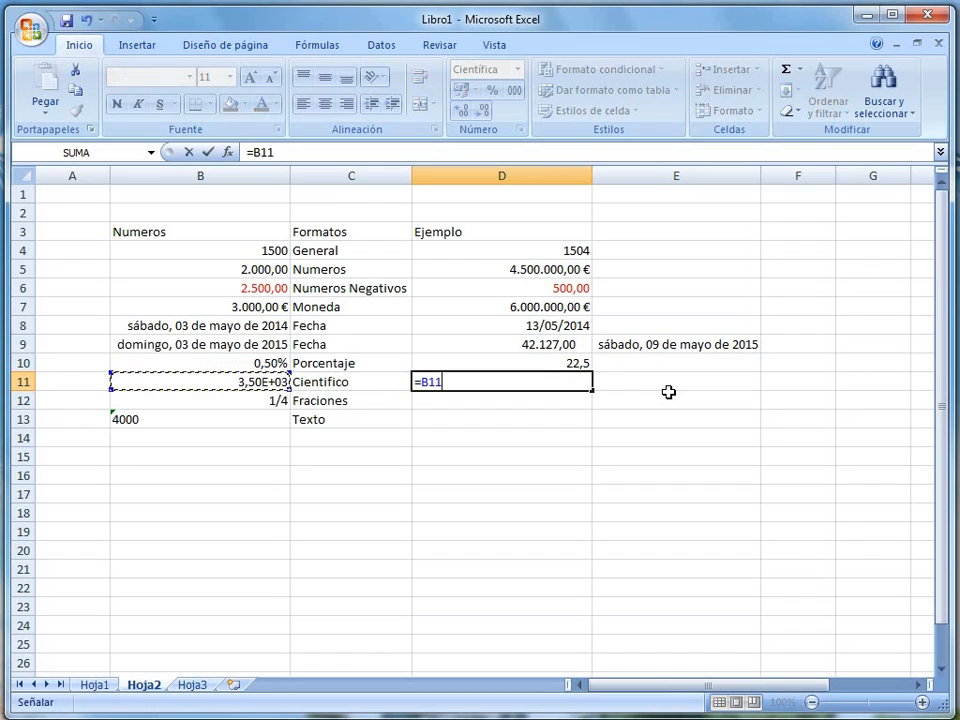
{"action": "type", "text": "+15"}
{"action": "key", "text": "ctrl+Return"}
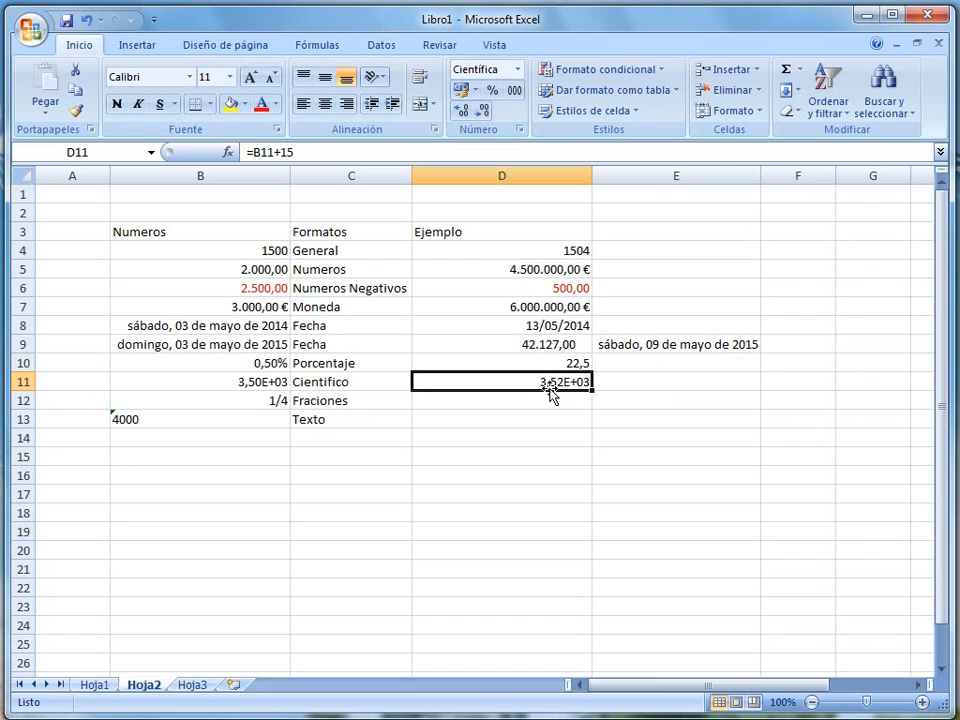
Format cell D11 as Número with two decimals and the thousands separator, and compare it with B11
{"action": "left_click", "coordinate": [520, 130]}
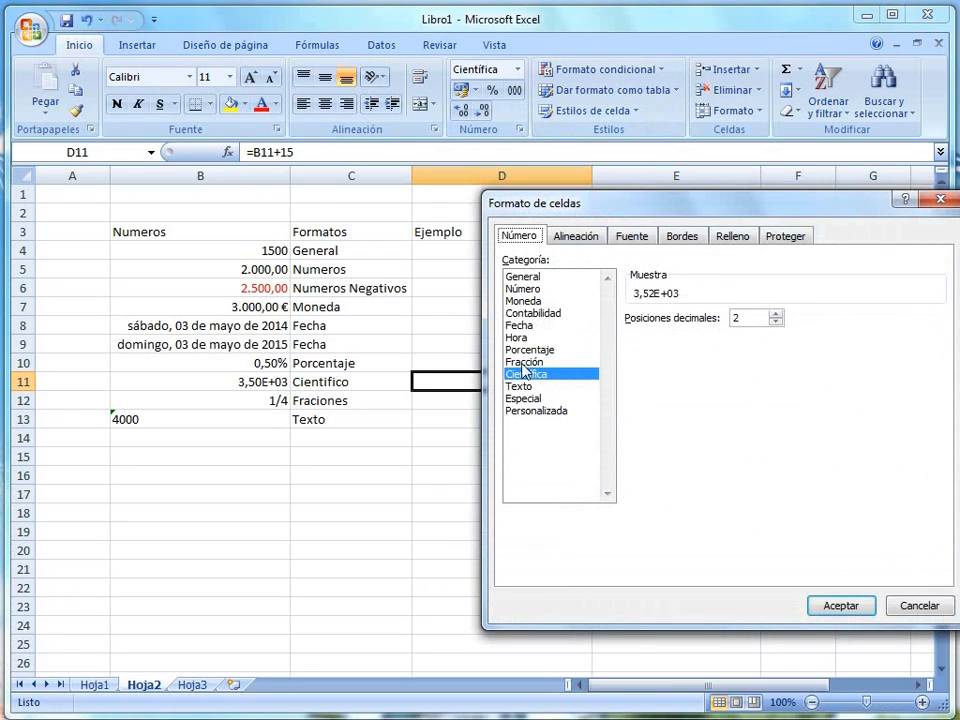
{"action": "left_click", "coordinate": [530, 278]}
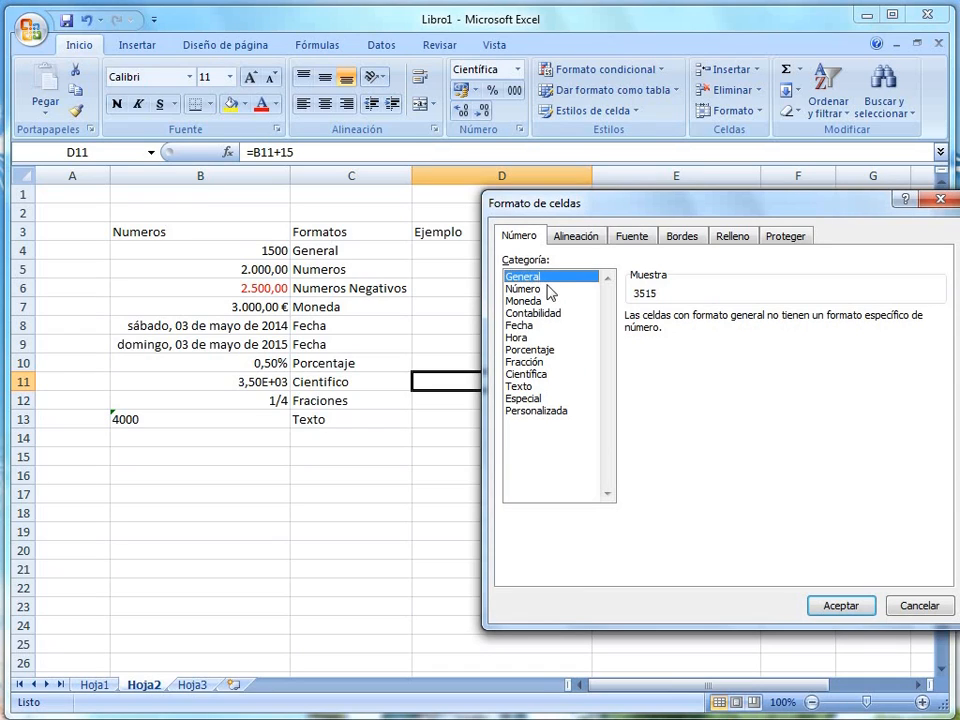
{"action": "left_click", "coordinate": [548, 289]}
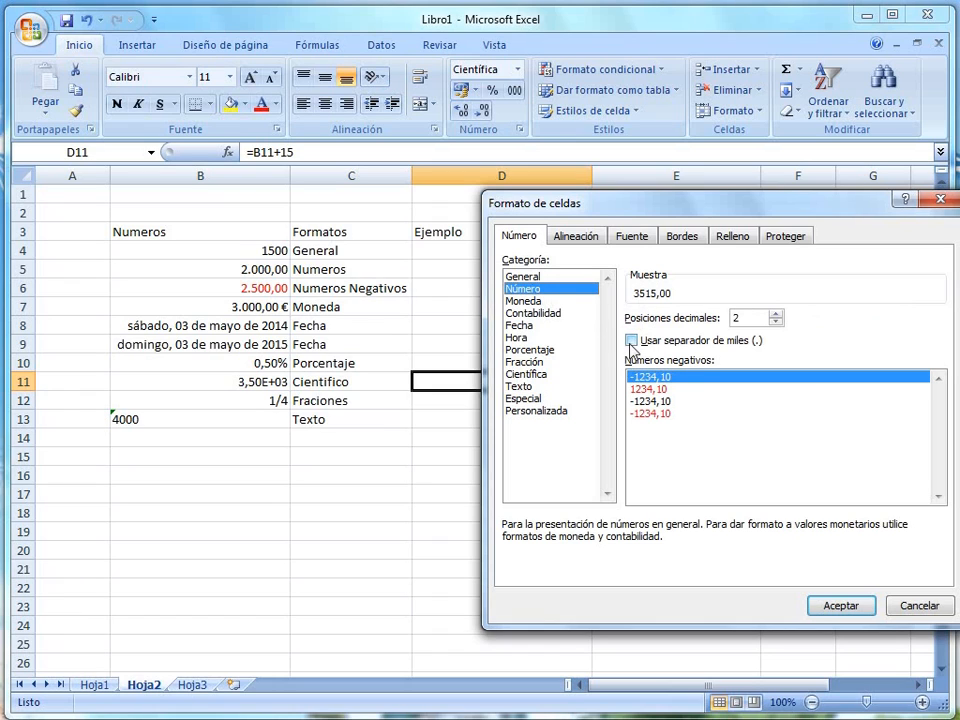
{"action": "left_click", "coordinate": [632, 340]}
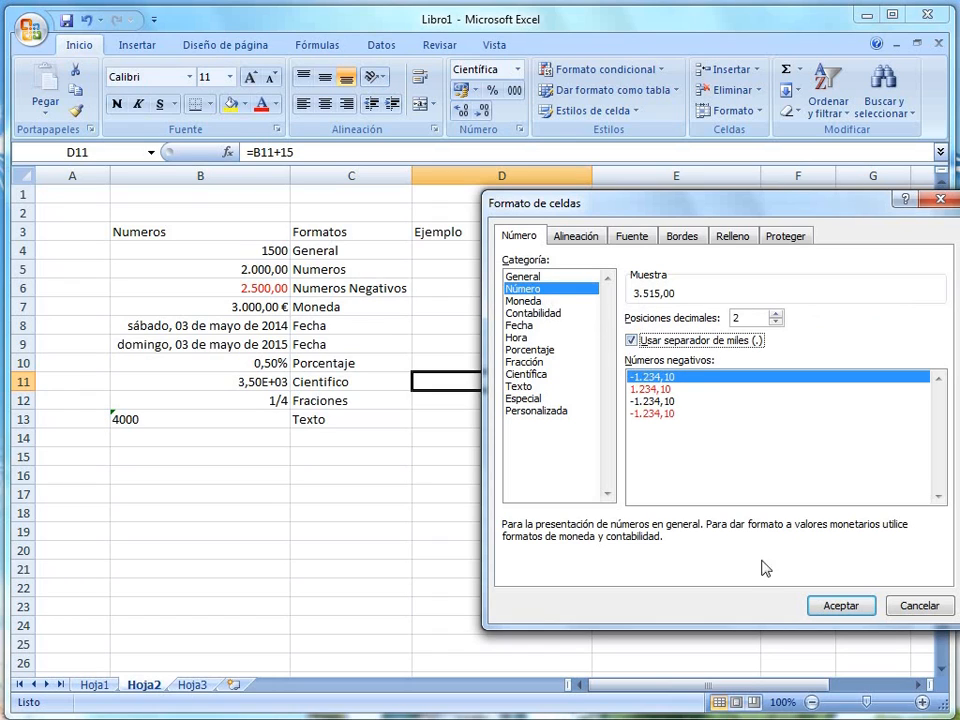
{"action": "left_click", "coordinate": [836, 607]}
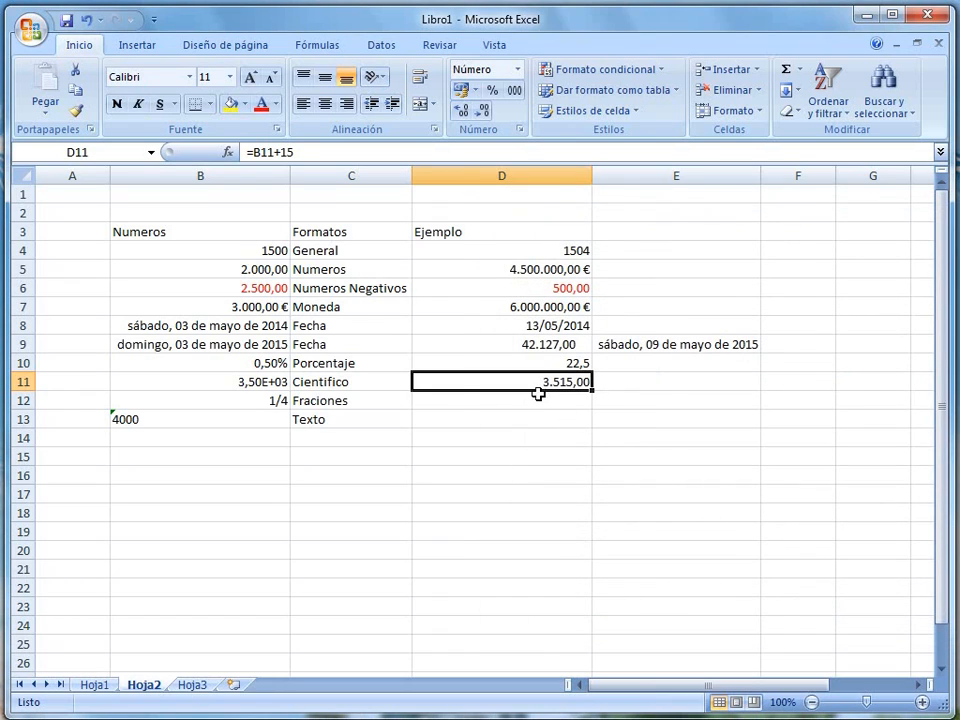
{"action": "left_click", "coordinate": [251, 382]}
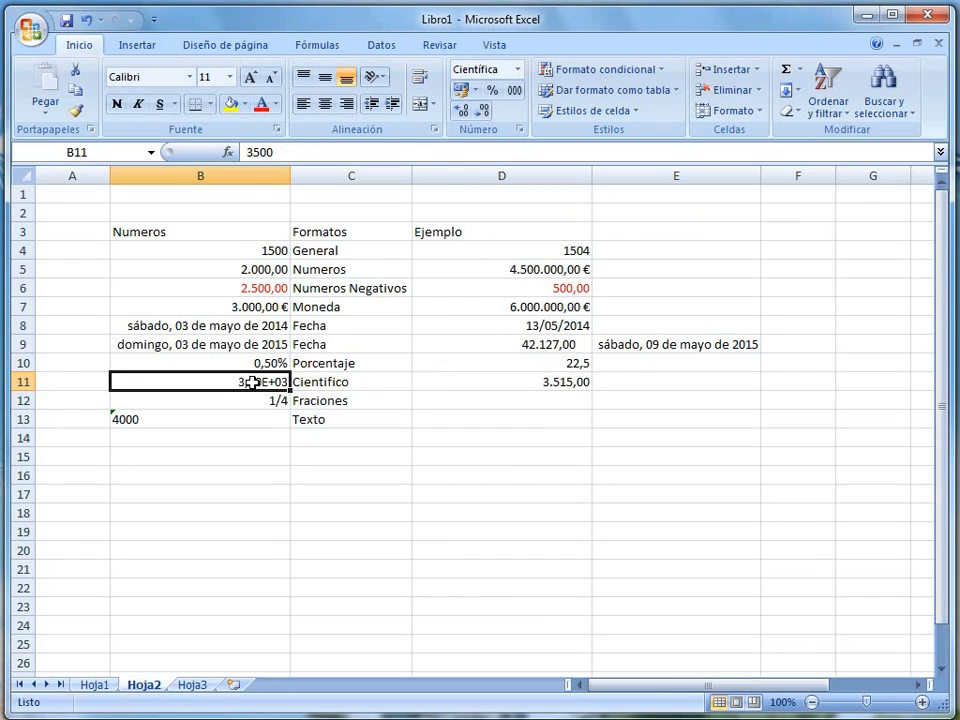
{"action": "left_click", "coordinate": [576, 382]}
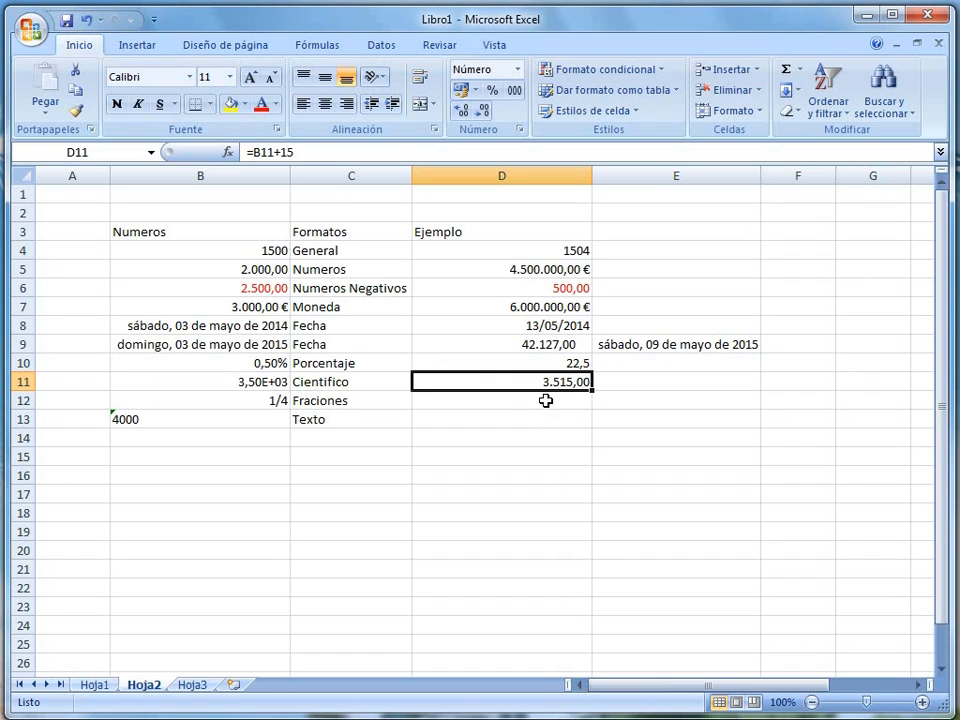
Enter the formula =B12+1/4 in cell D12 as the Fraciones example, and compare it with B12
{"action": "left_click", "coordinate": [549, 401]}
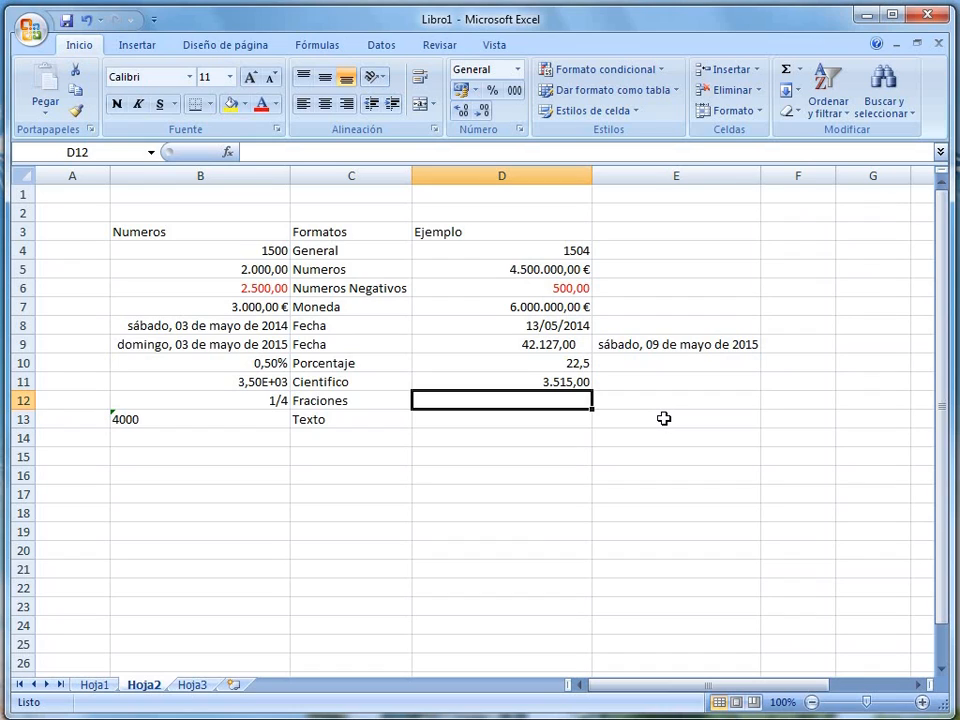
{"action": "type", "text": "="}
{"action": "key", "text": "Left"}
{"action": "key", "text": "Left"}
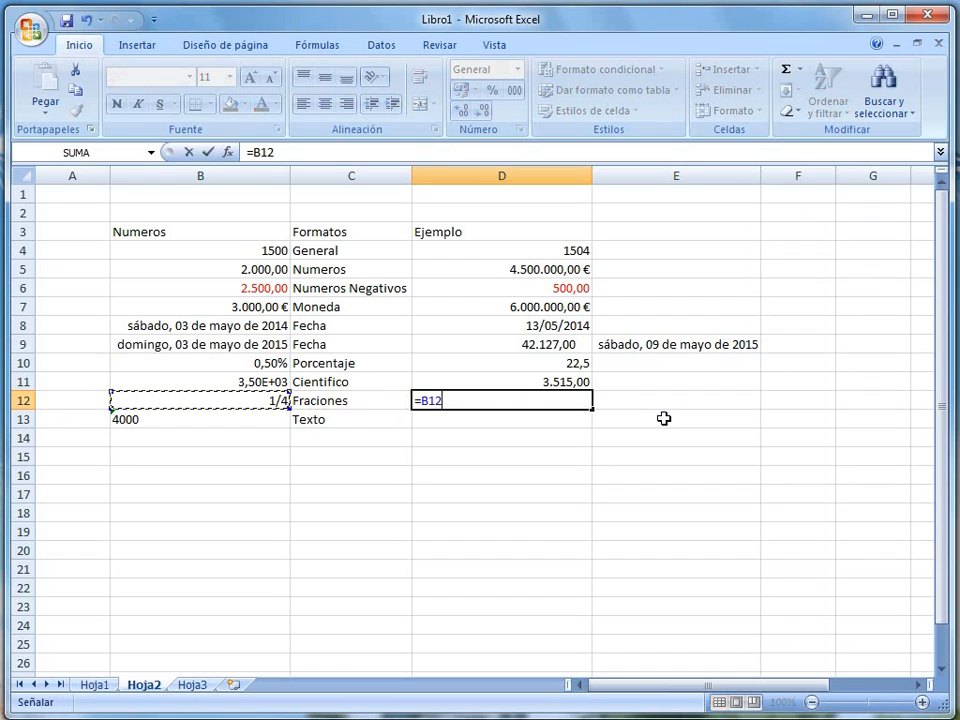
{"action": "type", "text": "/"}
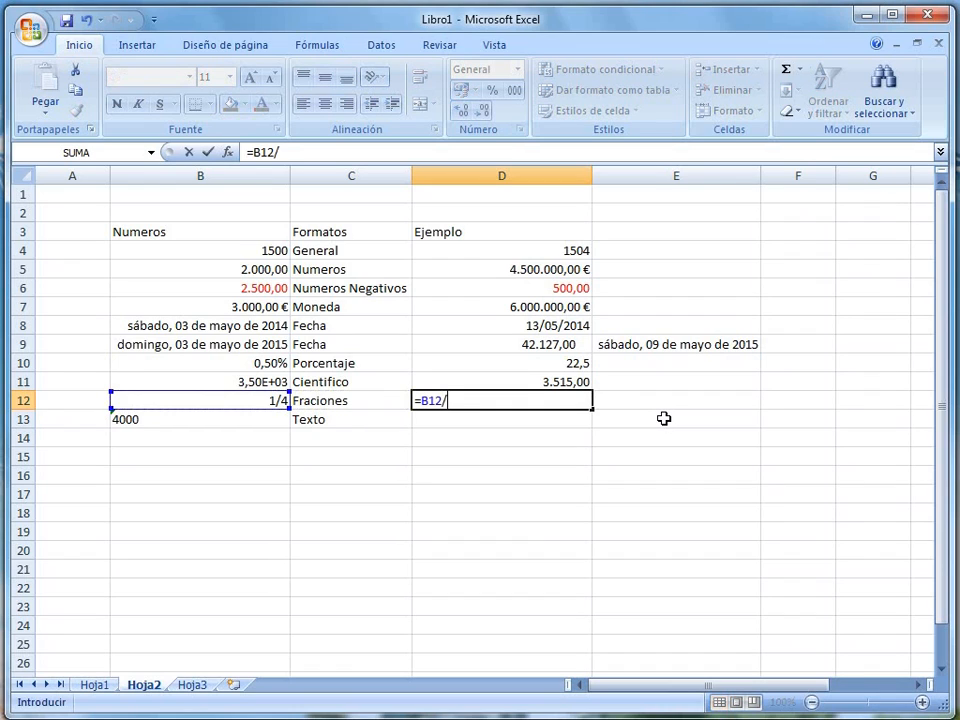
{"action": "type", "text": "1"}
{"action": "key", "text": "BackSpace"}
{"action": "key", "text": "BackSpace"}
{"action": "type", "text": "+1/4"}
{"action": "key", "text": "Return"}
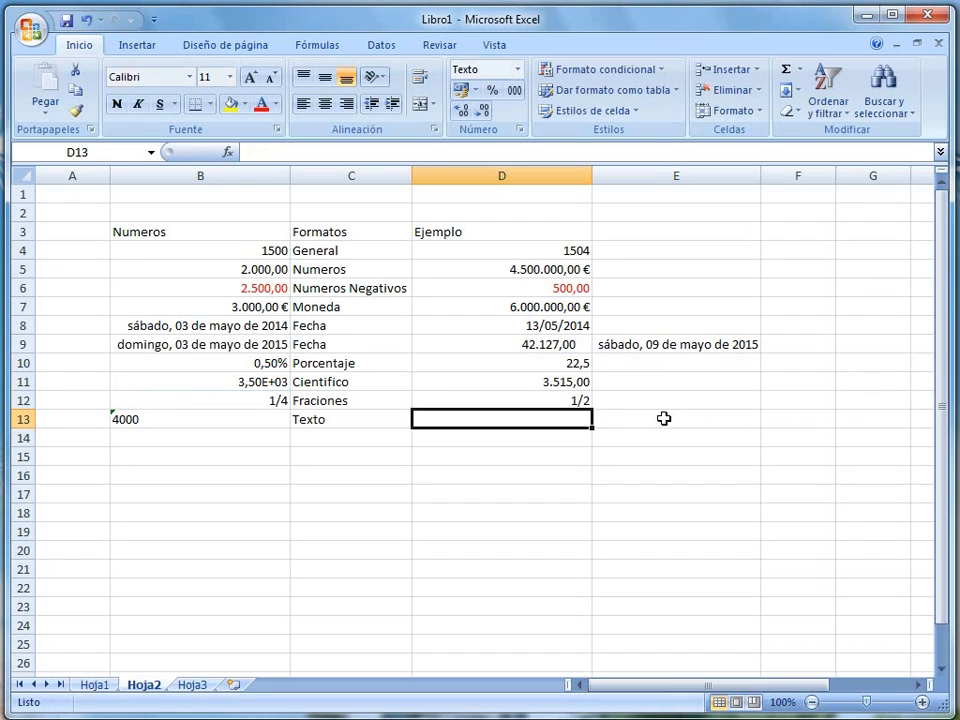
{"action": "left_click", "coordinate": [278, 401]}
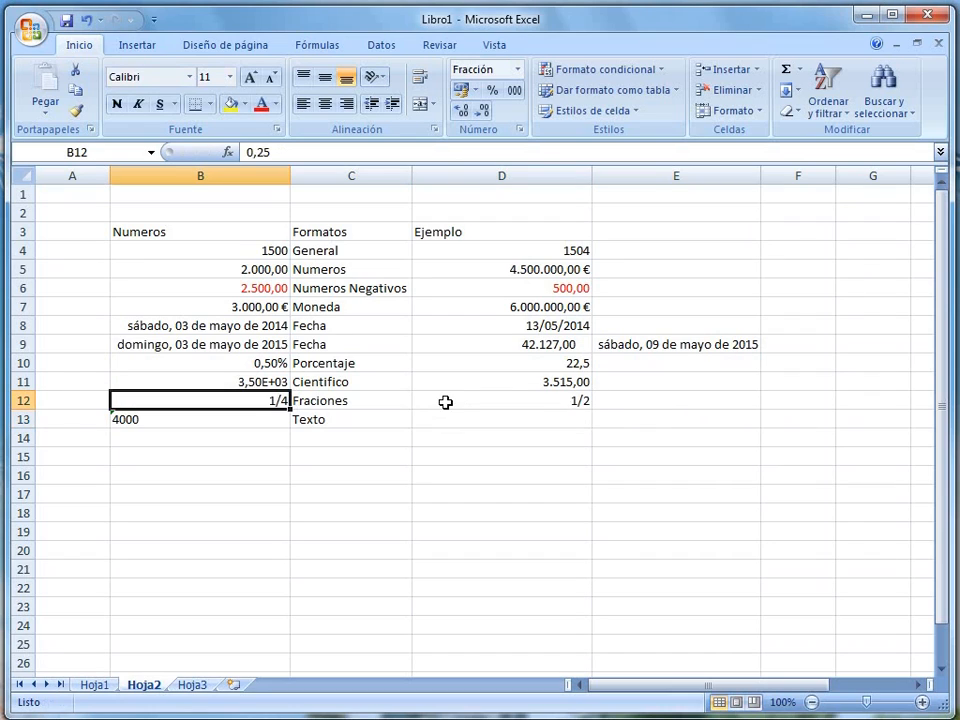
{"action": "left_click", "coordinate": [547, 400]}
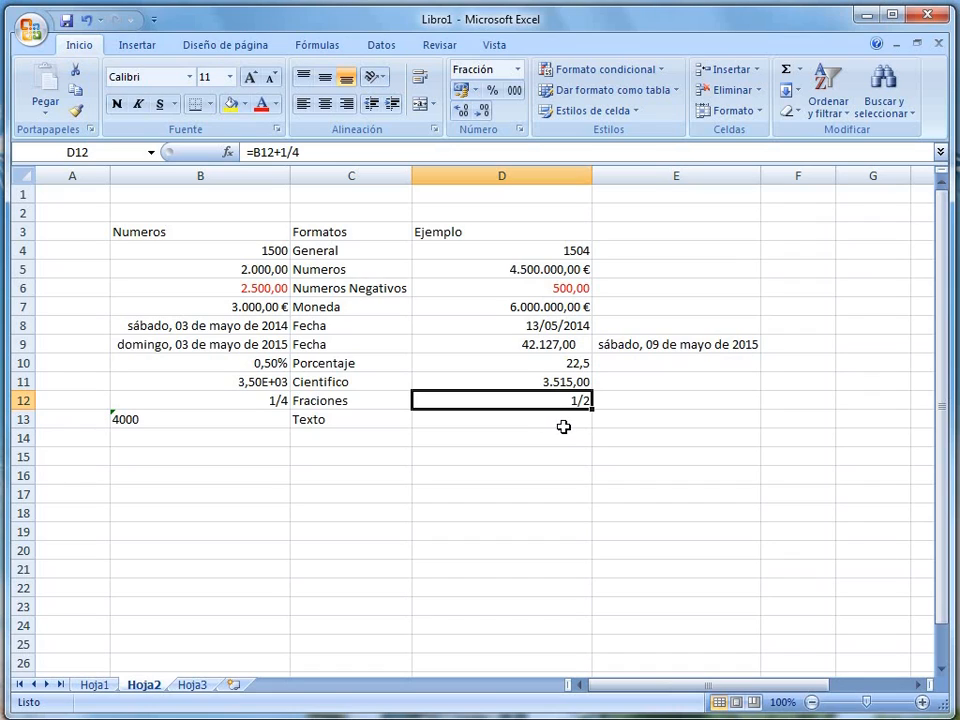
Enter 100 in cell D14 and 25 in cell D15 to illustrate the fraction
{"action": "left_click", "coordinate": [566, 435]}
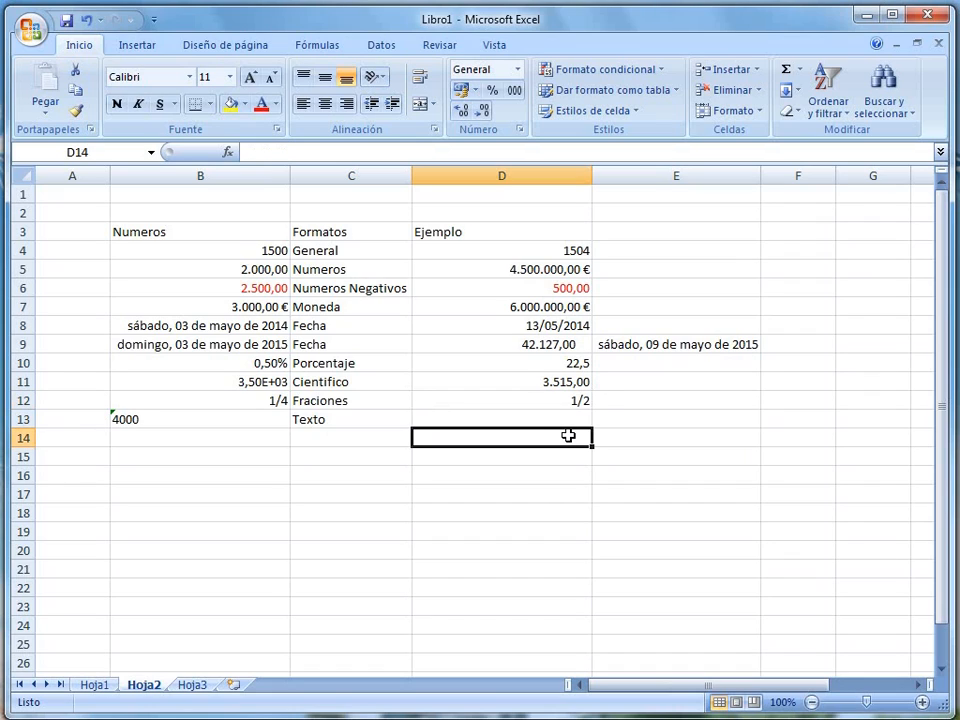
{"action": "type", "text": "100"}
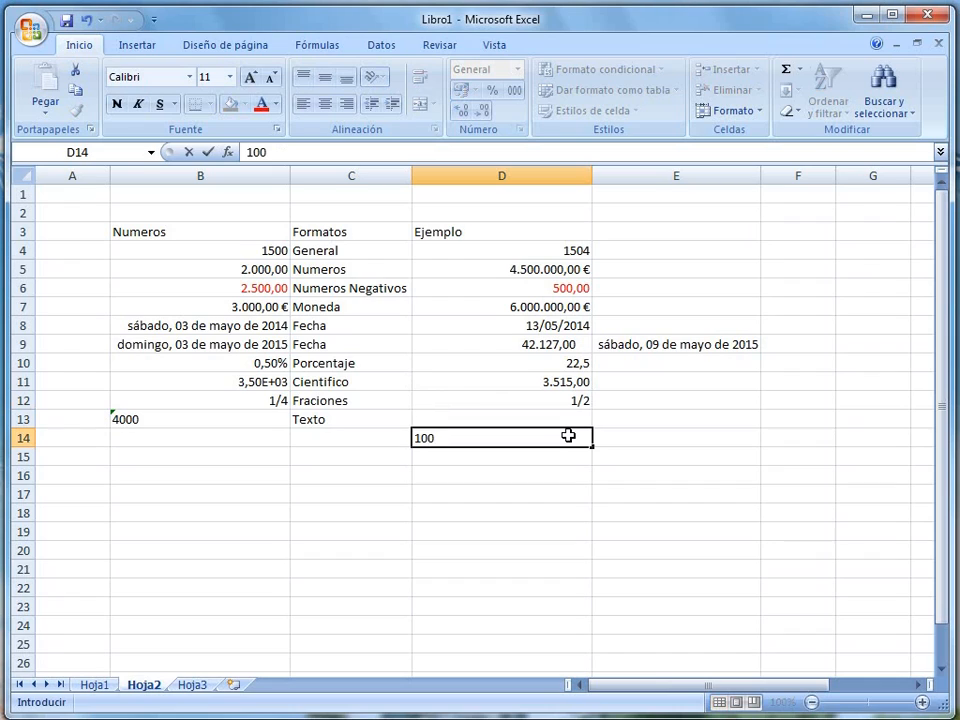
{"action": "key", "text": "Return"}
{"action": "left_click", "coordinate": [567, 436]}
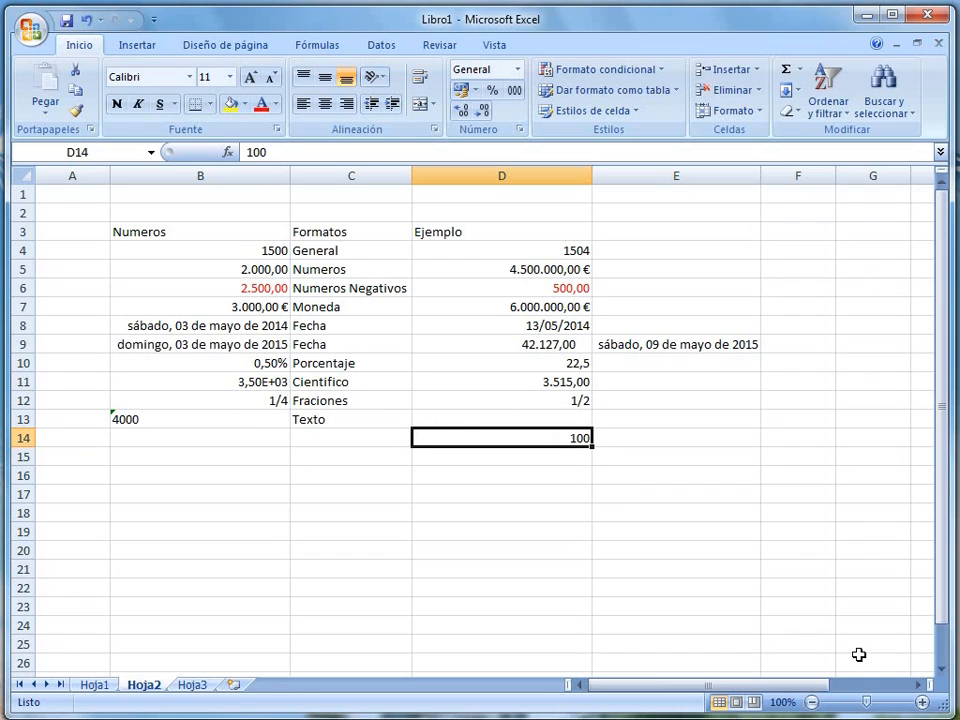
{"action": "key", "text": "Return"}
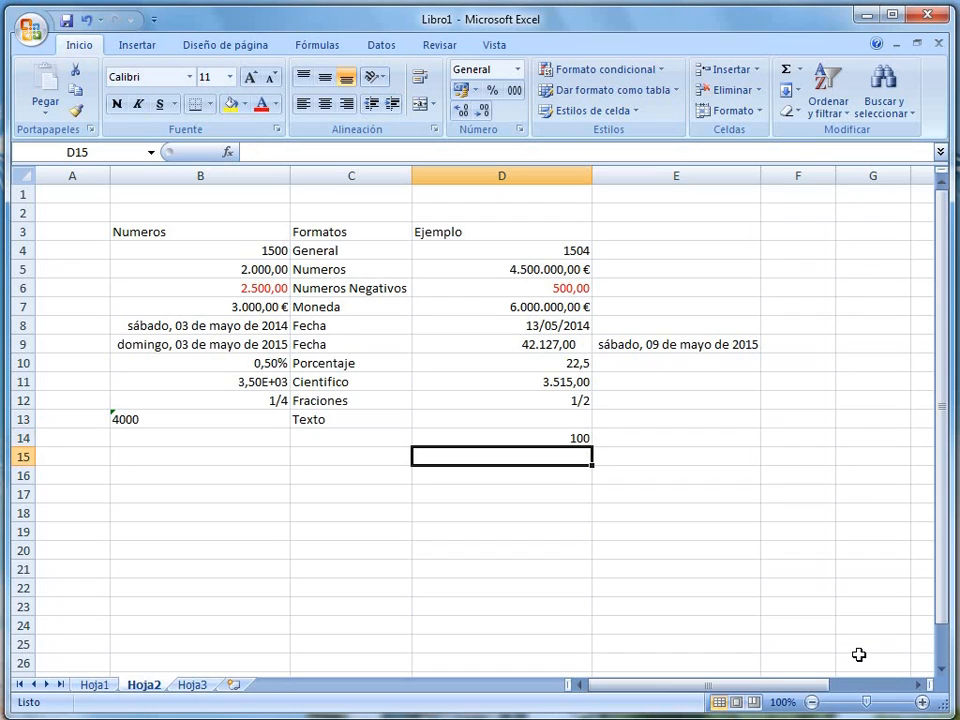
{"action": "type", "text": "25"}
{"action": "key", "text": "Return"}
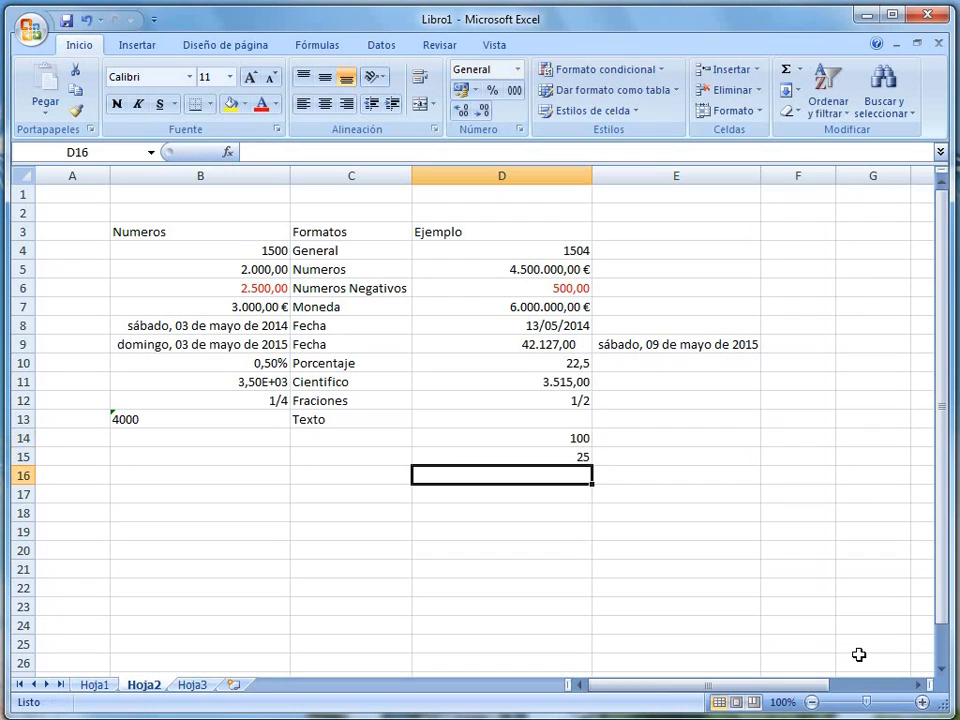
Move the 25 from D15 to D16 and fill it down through D19
{"action": "left_click", "coordinate": [578, 458]}
{"action": "mouse_move", "coordinate": [591, 466]}
{"action": "left_mouse_down"}
{"action": "mouse_move", "coordinate": [592, 485]}
{"action": "mouse_move", "coordinate": [589, 474]}
{"action": "left_mouse_up"}
{"action": "left_click", "coordinate": [585, 456]}
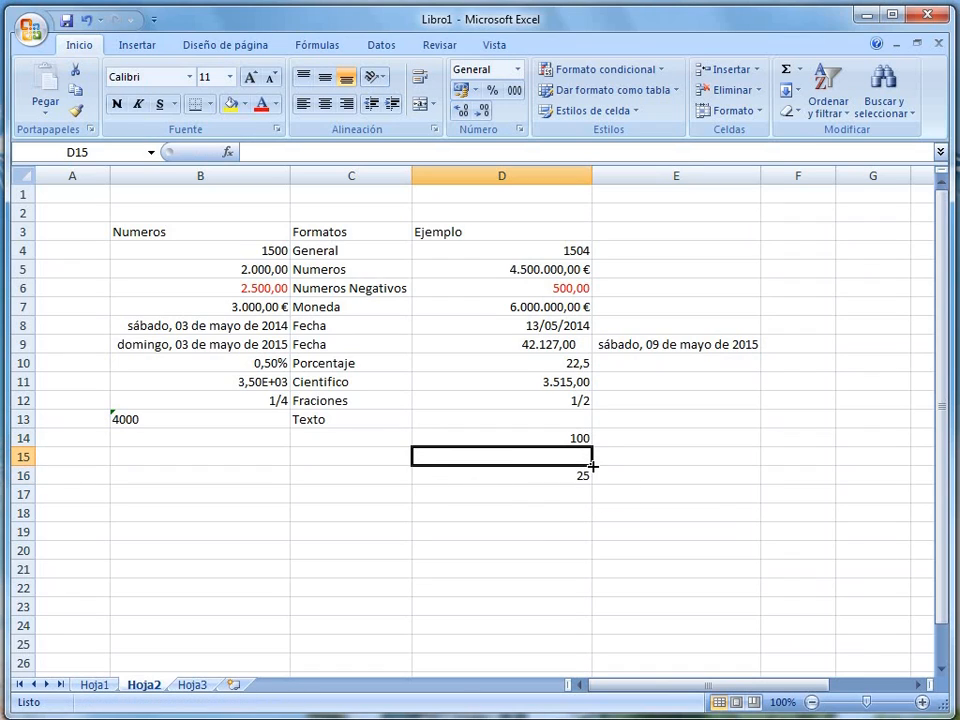
{"action": "left_click", "coordinate": [585, 477]}
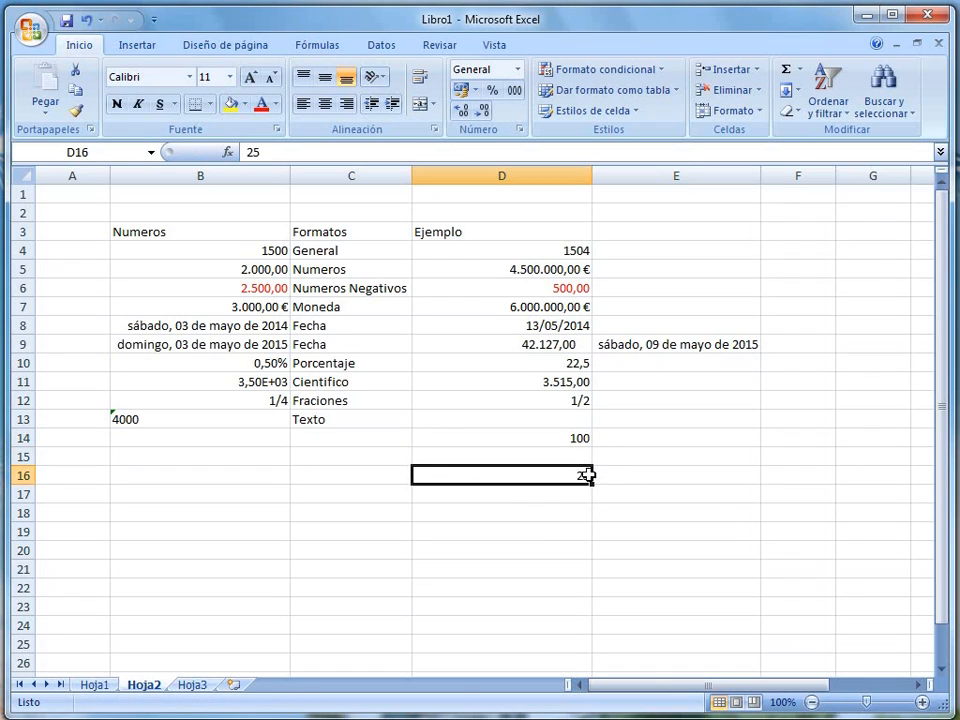
{"action": "left_click_drag", "start_coordinate": [592, 484], "coordinate": [590, 535]}
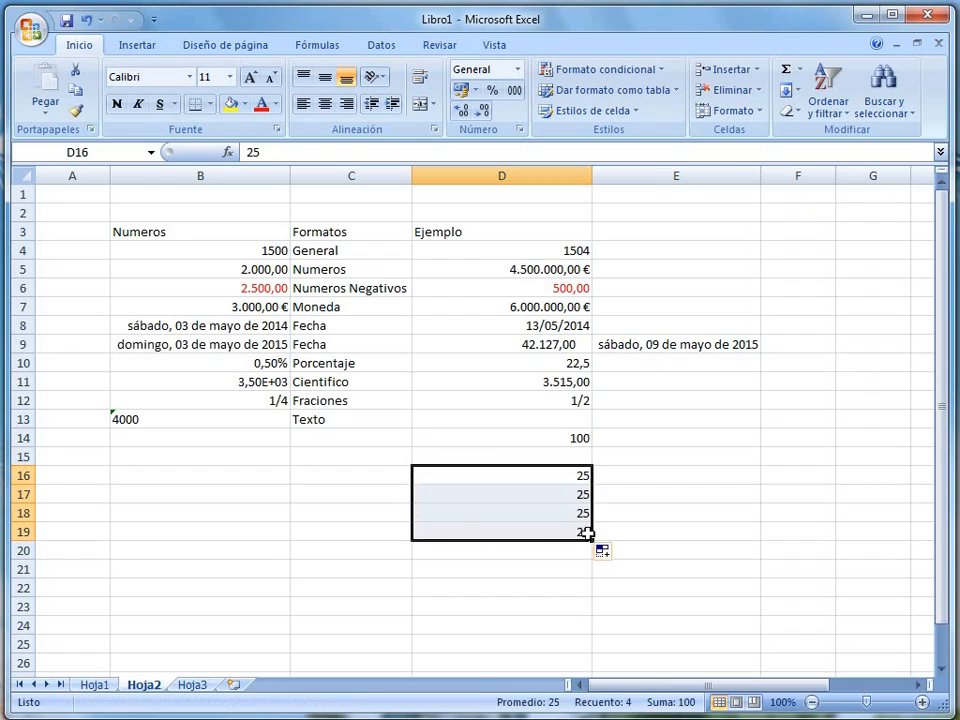
Examine one quarter in D16 and two quarters in D16:D17 against the fraction formula in D12
{"action": "left_click", "coordinate": [580, 479]}
{"action": "left_click", "coordinate": [632, 476]}
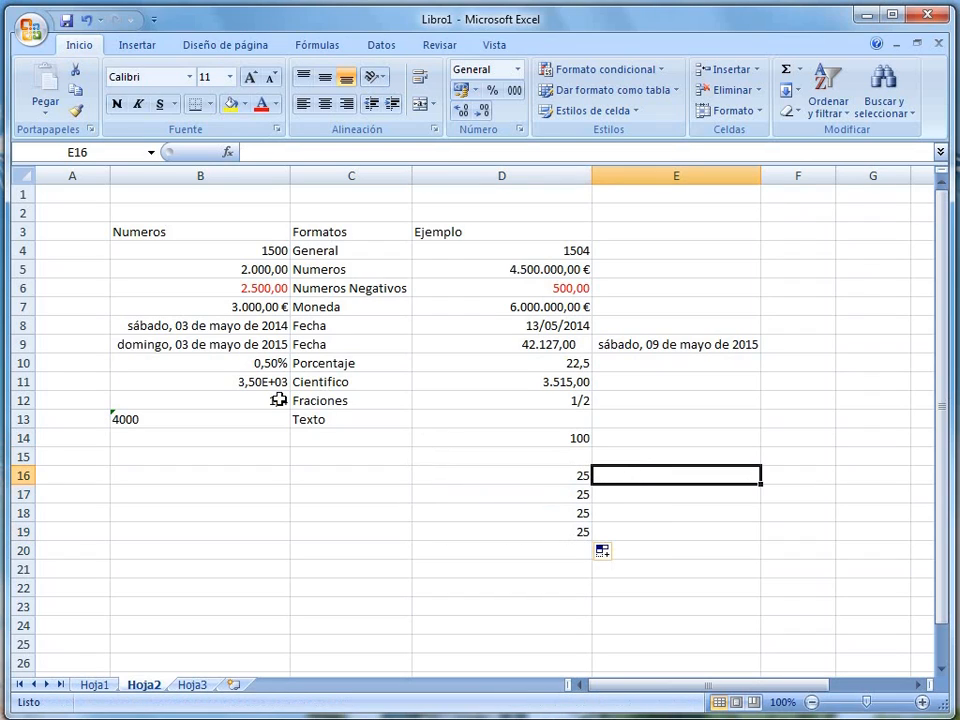
{"action": "mouse_move", "coordinate": [583, 475]}
{"action": "left_mouse_down"}
{"action": "mouse_move", "coordinate": [580, 531]}
{"action": "mouse_move", "coordinate": [580, 479]}
{"action": "left_mouse_up"}
{"action": "left_click", "coordinate": [635, 481]}
{"action": "left_click_drag", "start_coordinate": [580, 475], "coordinate": [579, 493]}
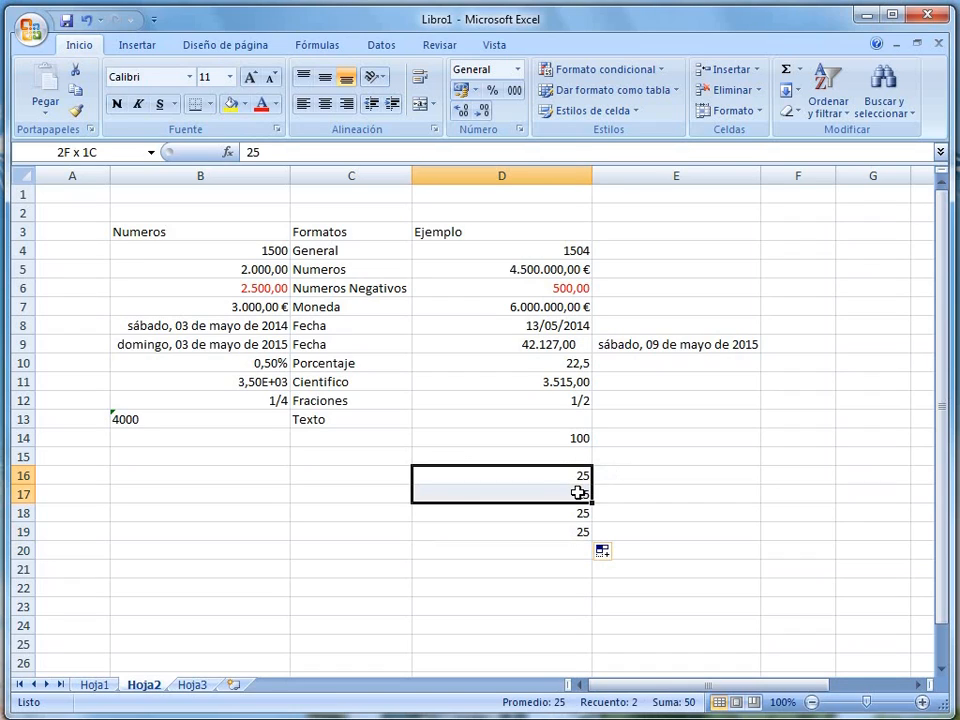
{"action": "left_click", "coordinate": [568, 400]}
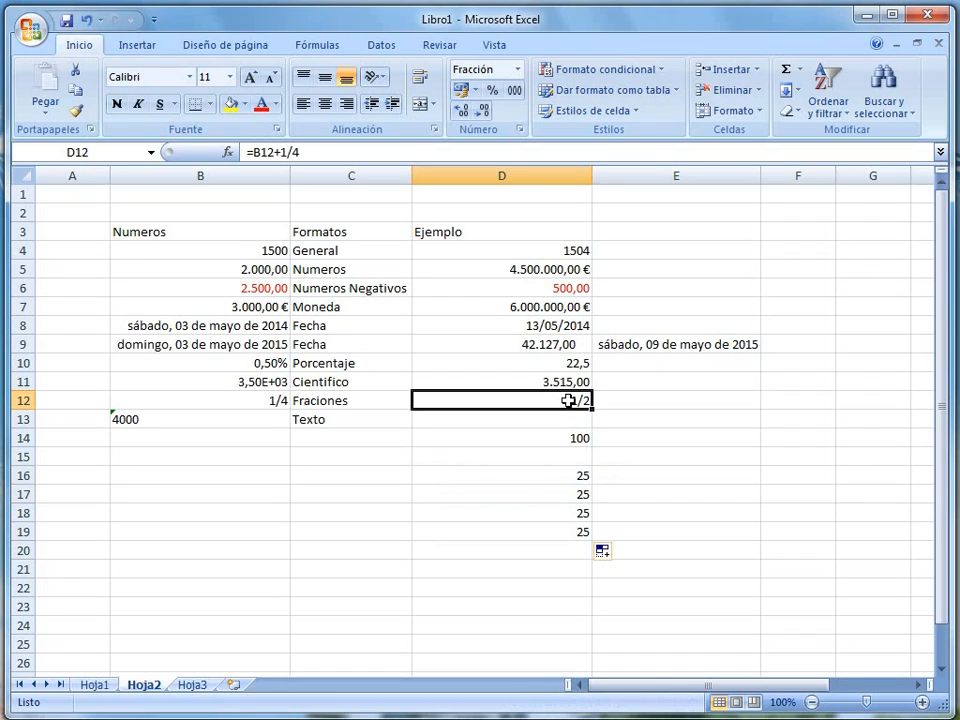